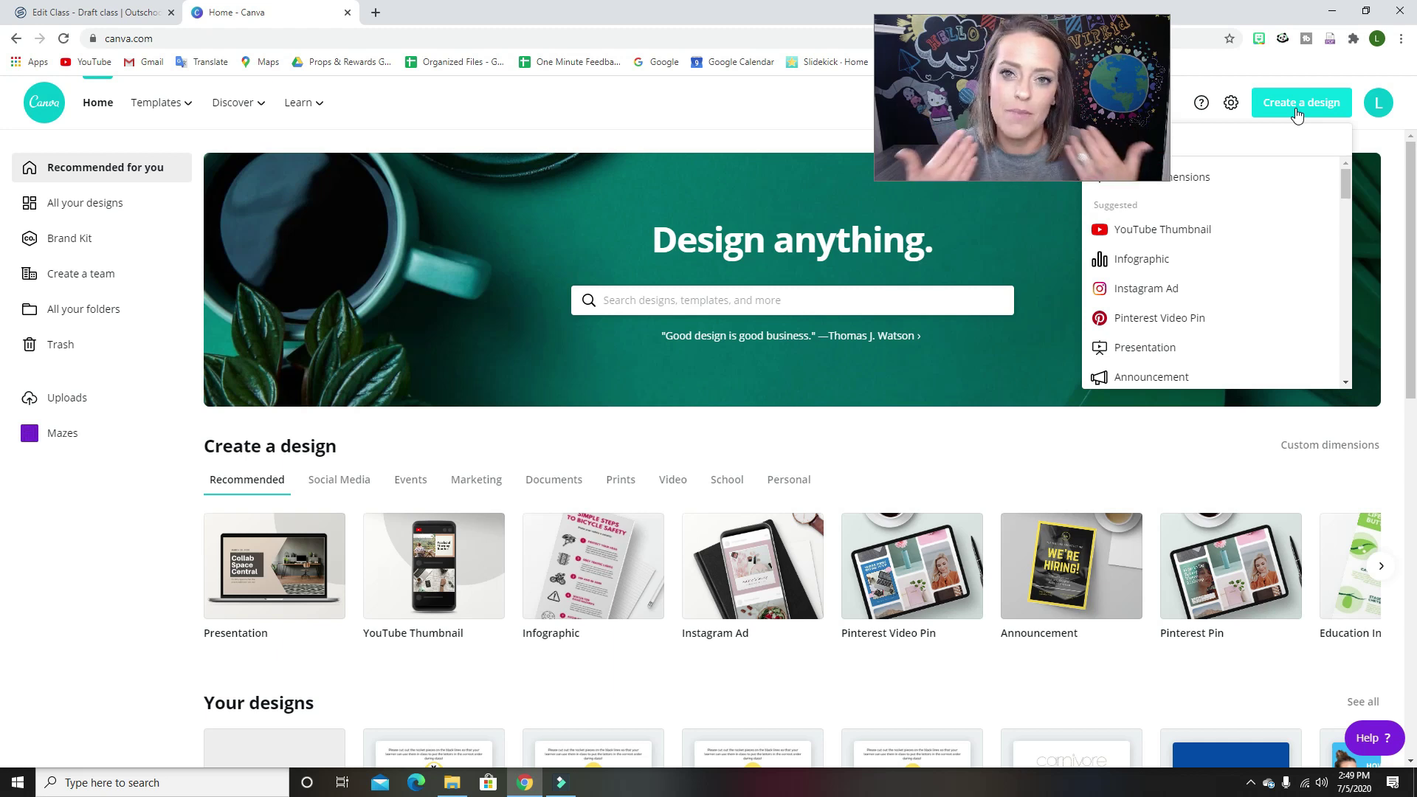
Step: Create a new blank design with custom dimensions of 600 × 600 px
left_click_drag(1031, 82, 946, 87)
left_click(1183, 183)
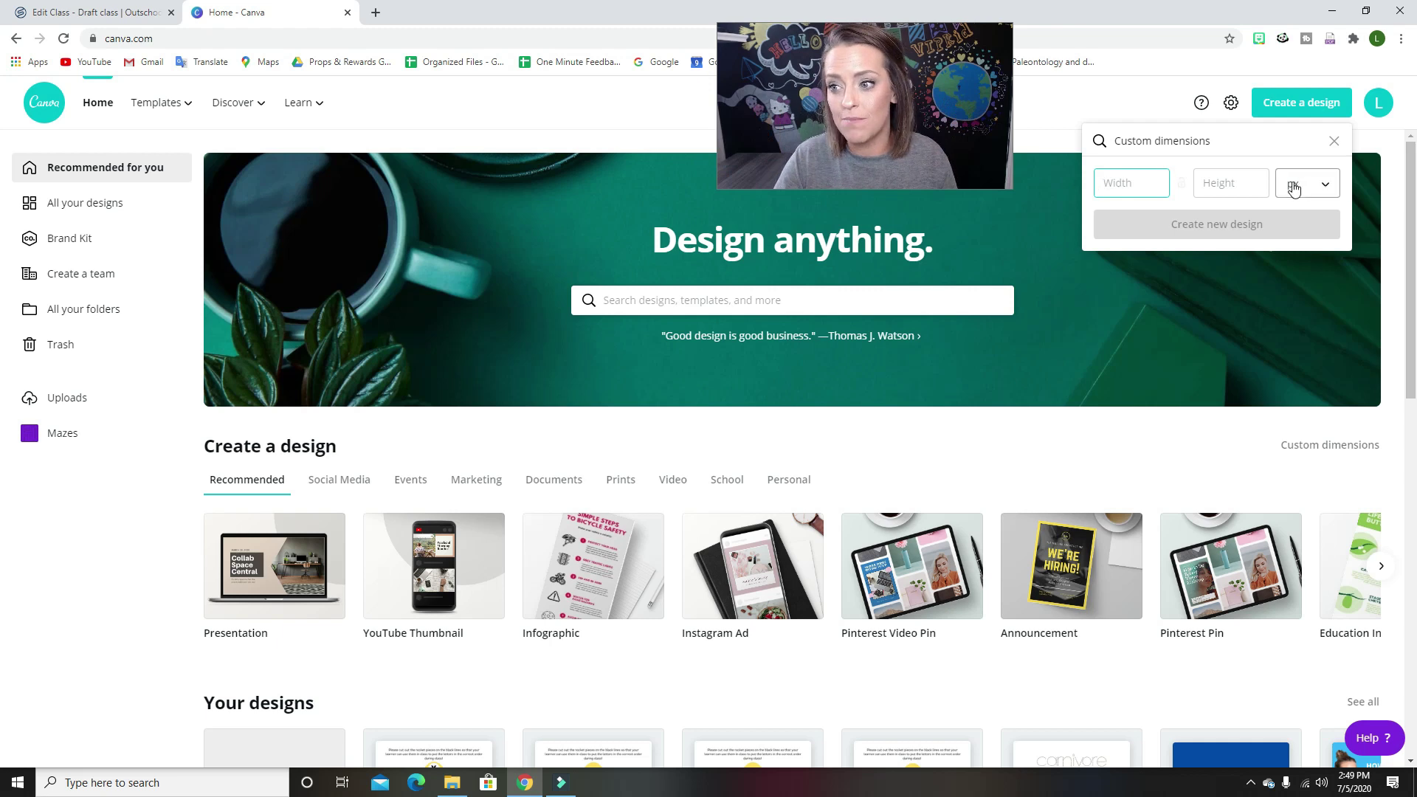
left_click(1108, 187)
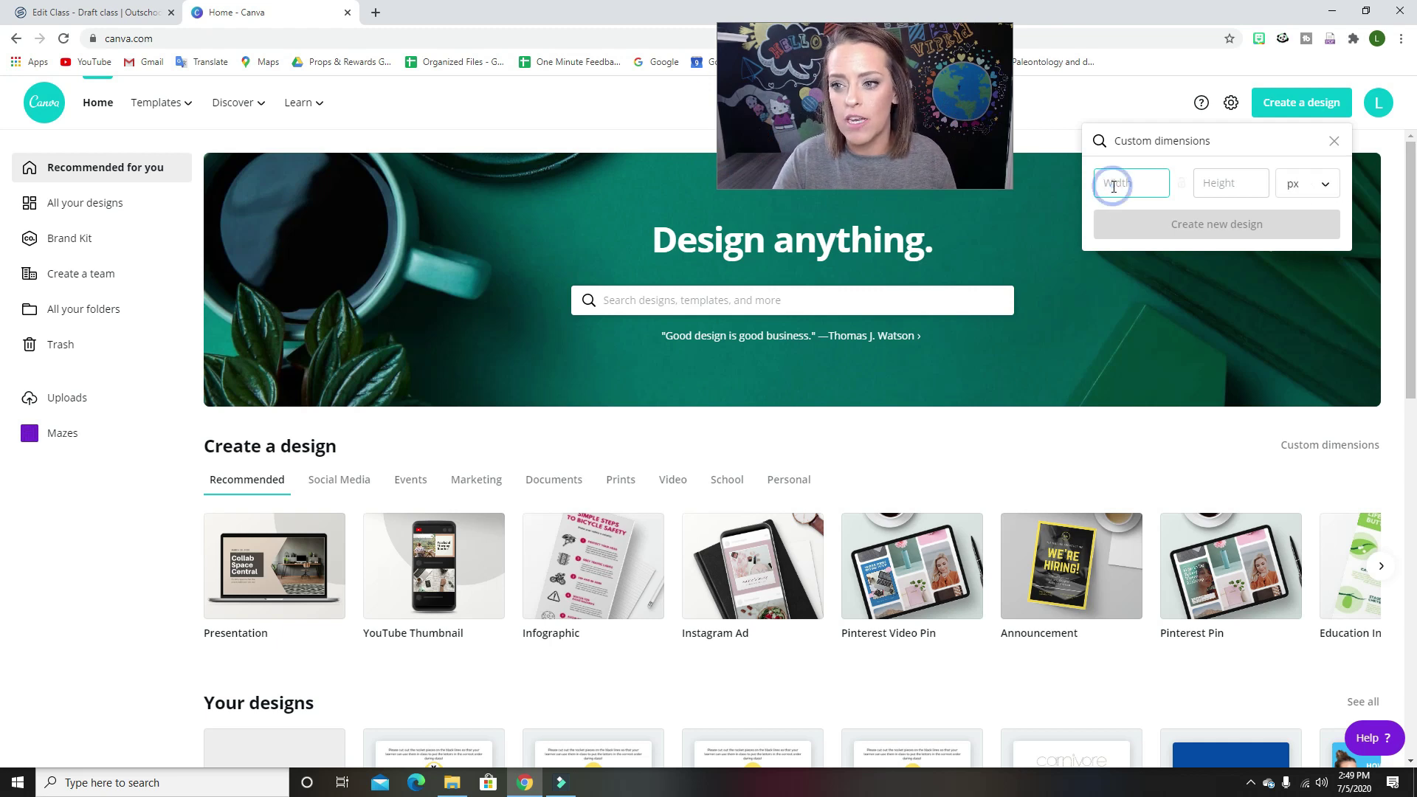
type("600")
key("Tab")
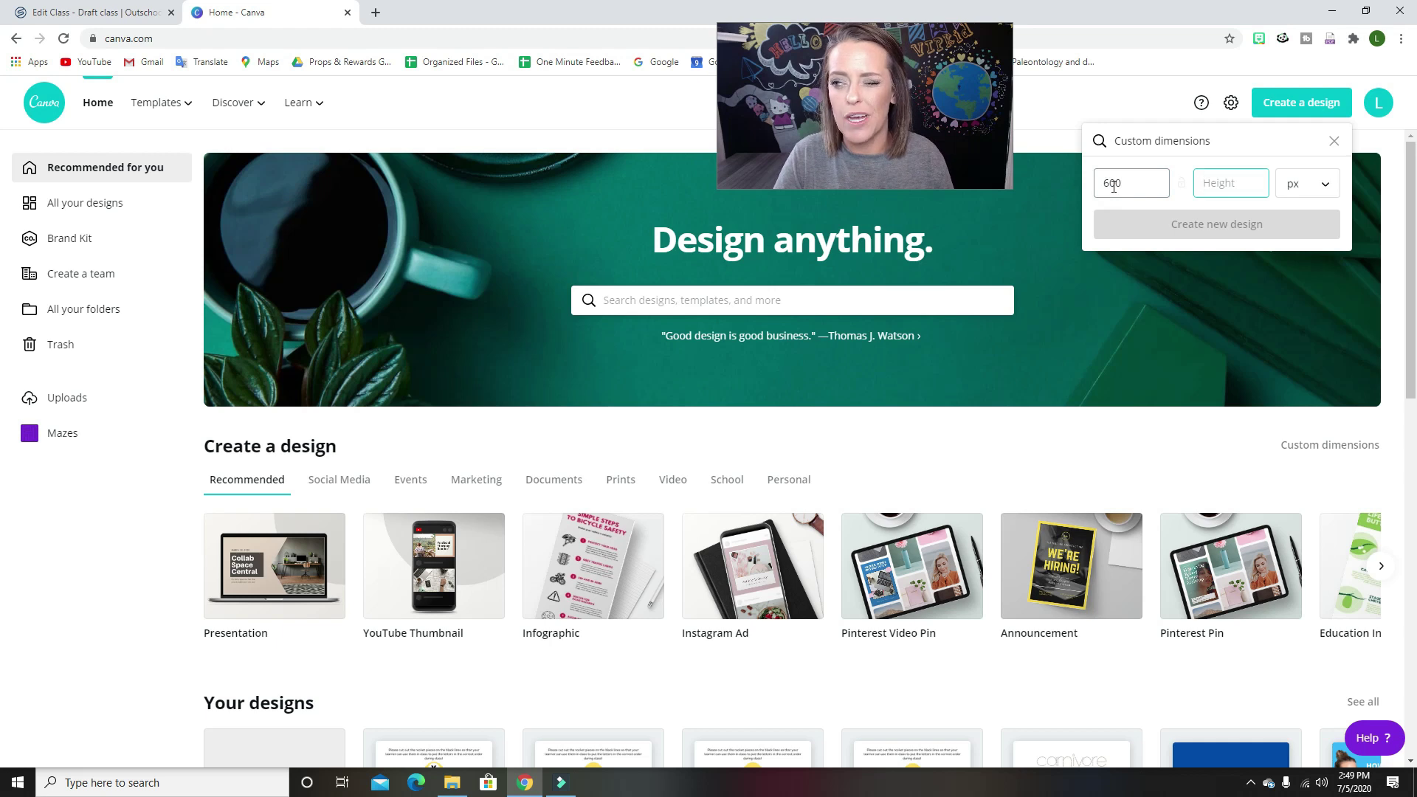
type("600")
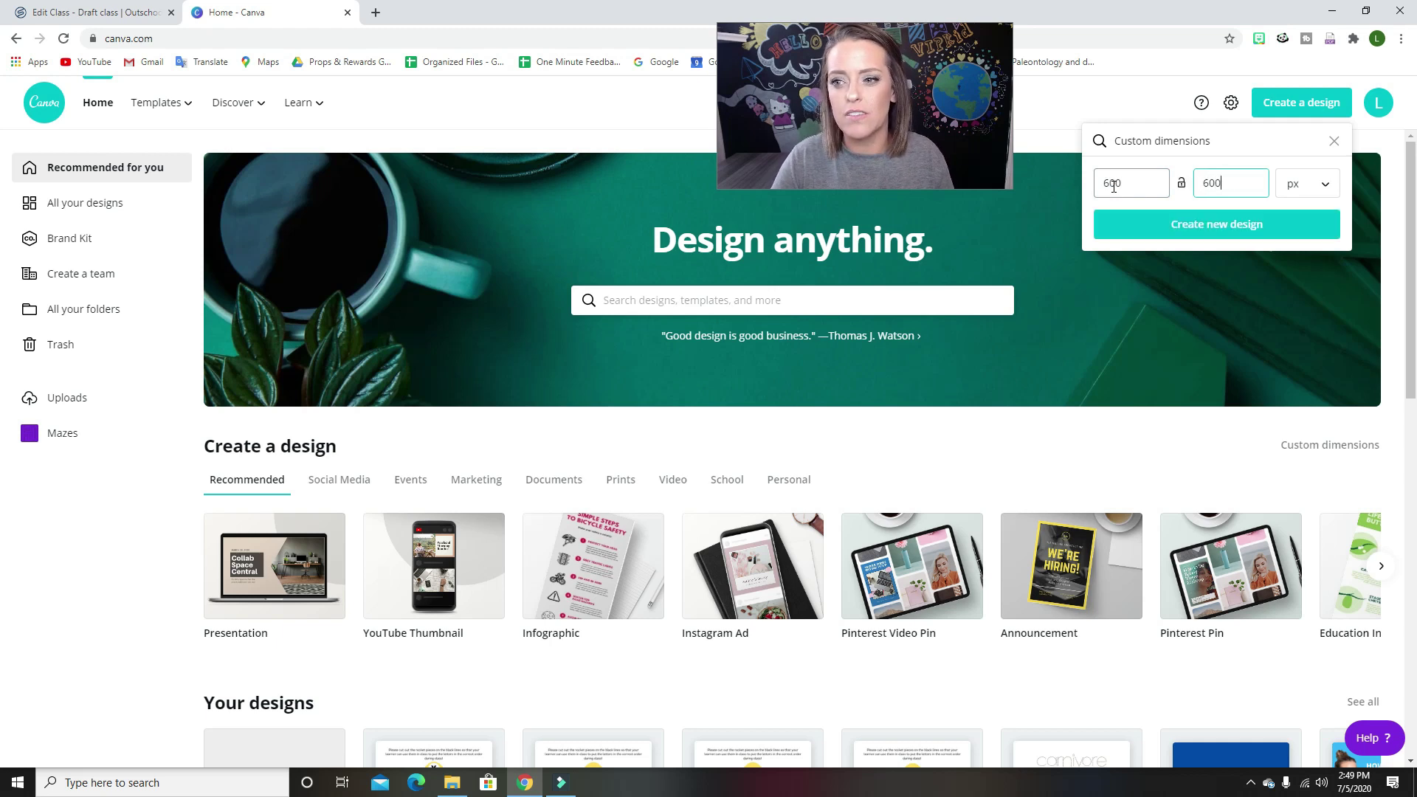
left_click(1123, 223)
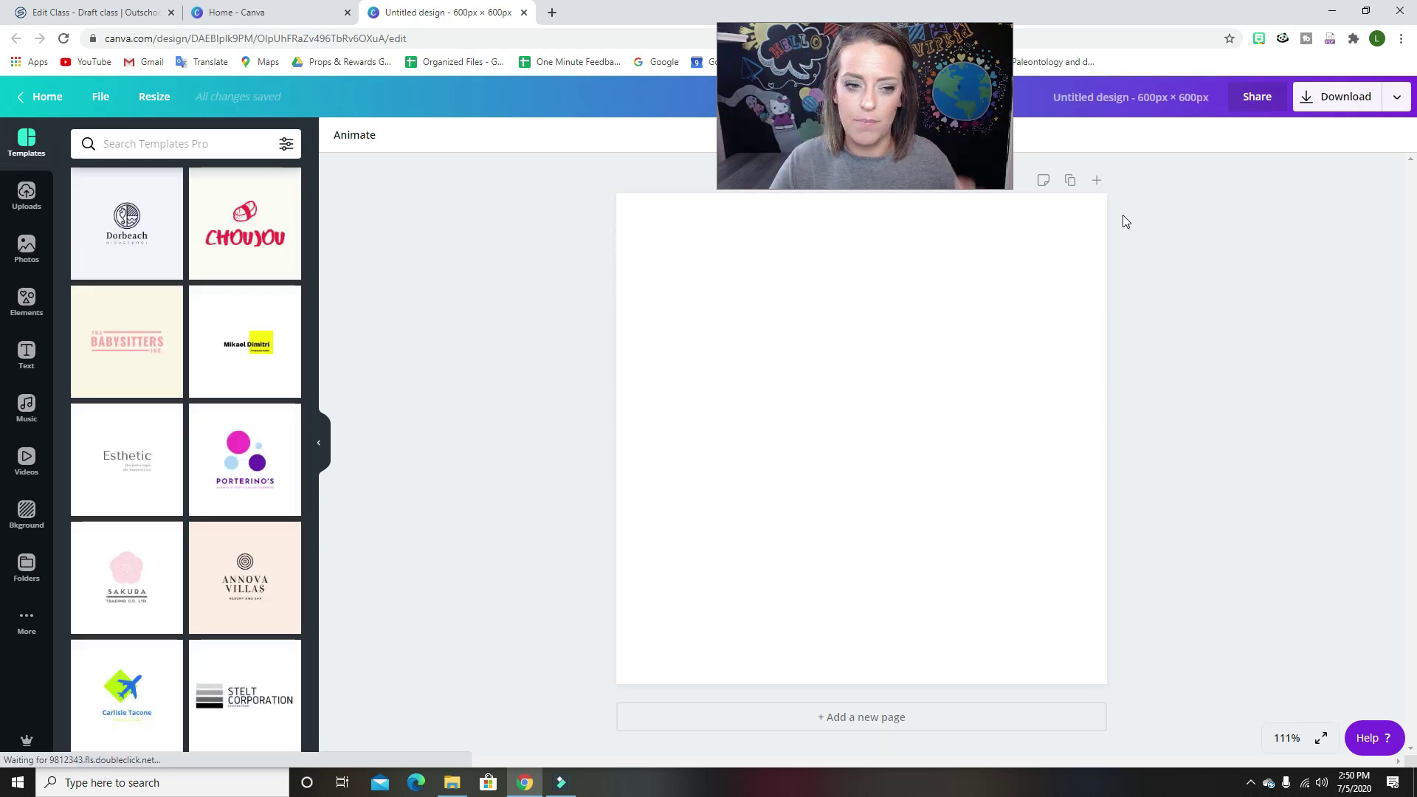
Step: Open the uploaded images and look at the file chooser for adding a new image, leaving it without uploading
left_click(322, 444)
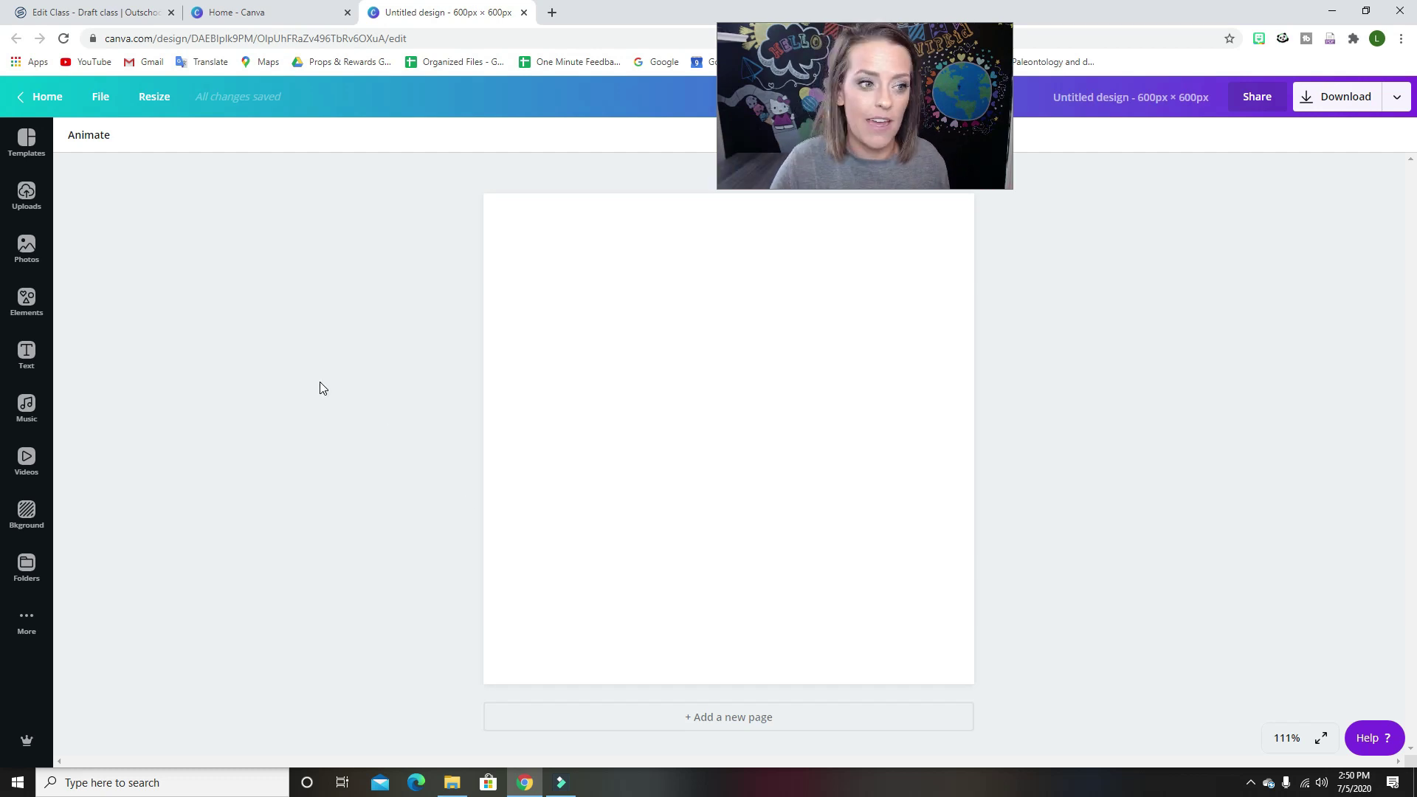
left_click(26, 196)
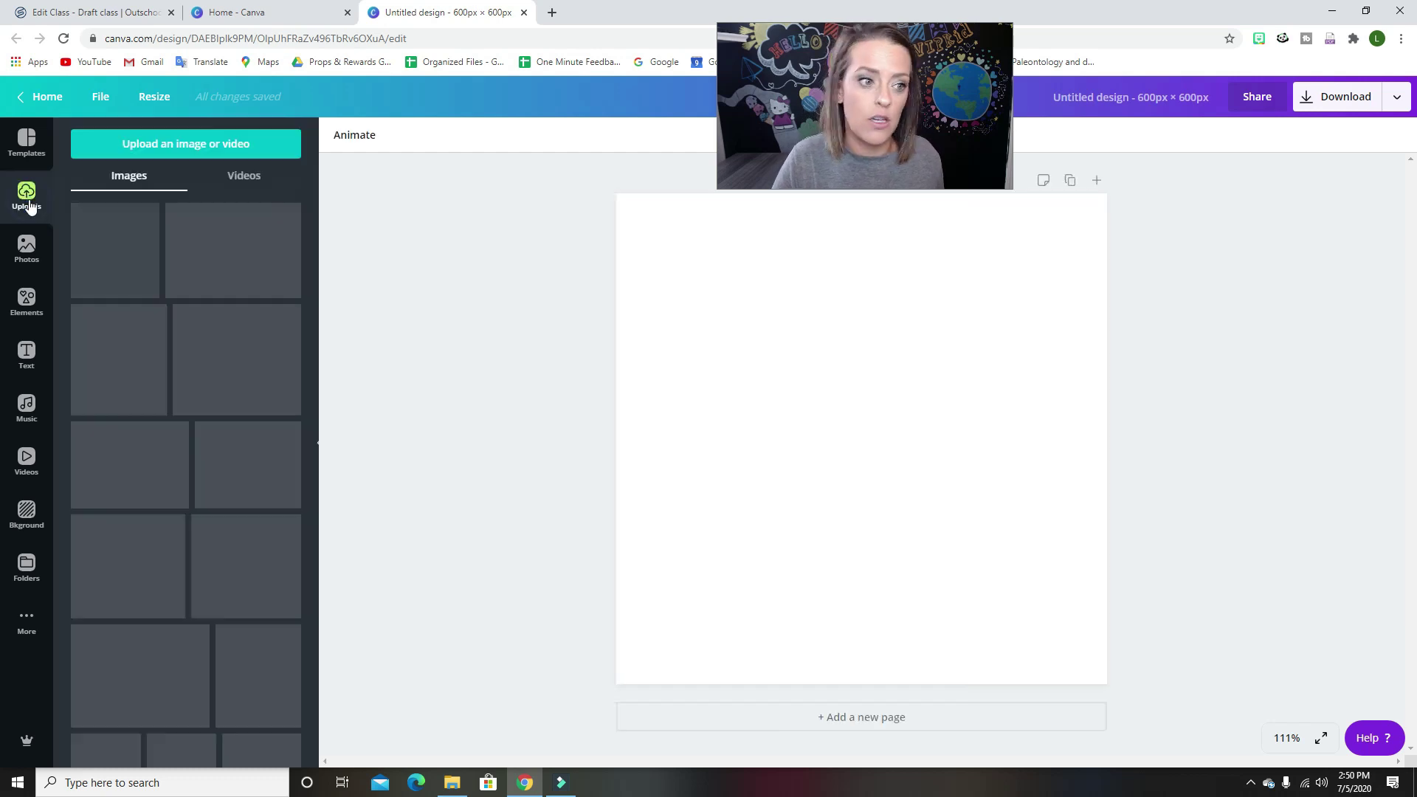
left_click(125, 147)
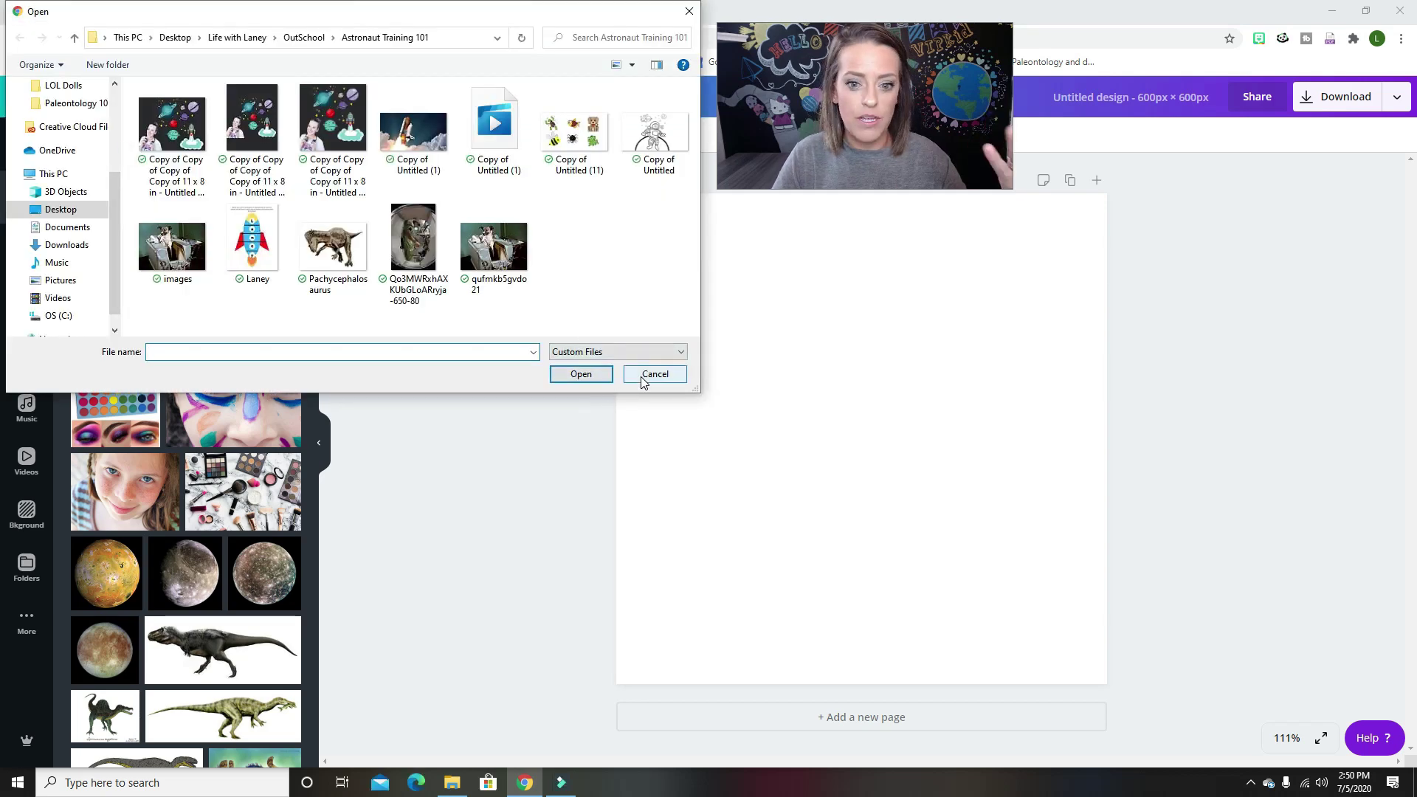
left_click(643, 378)
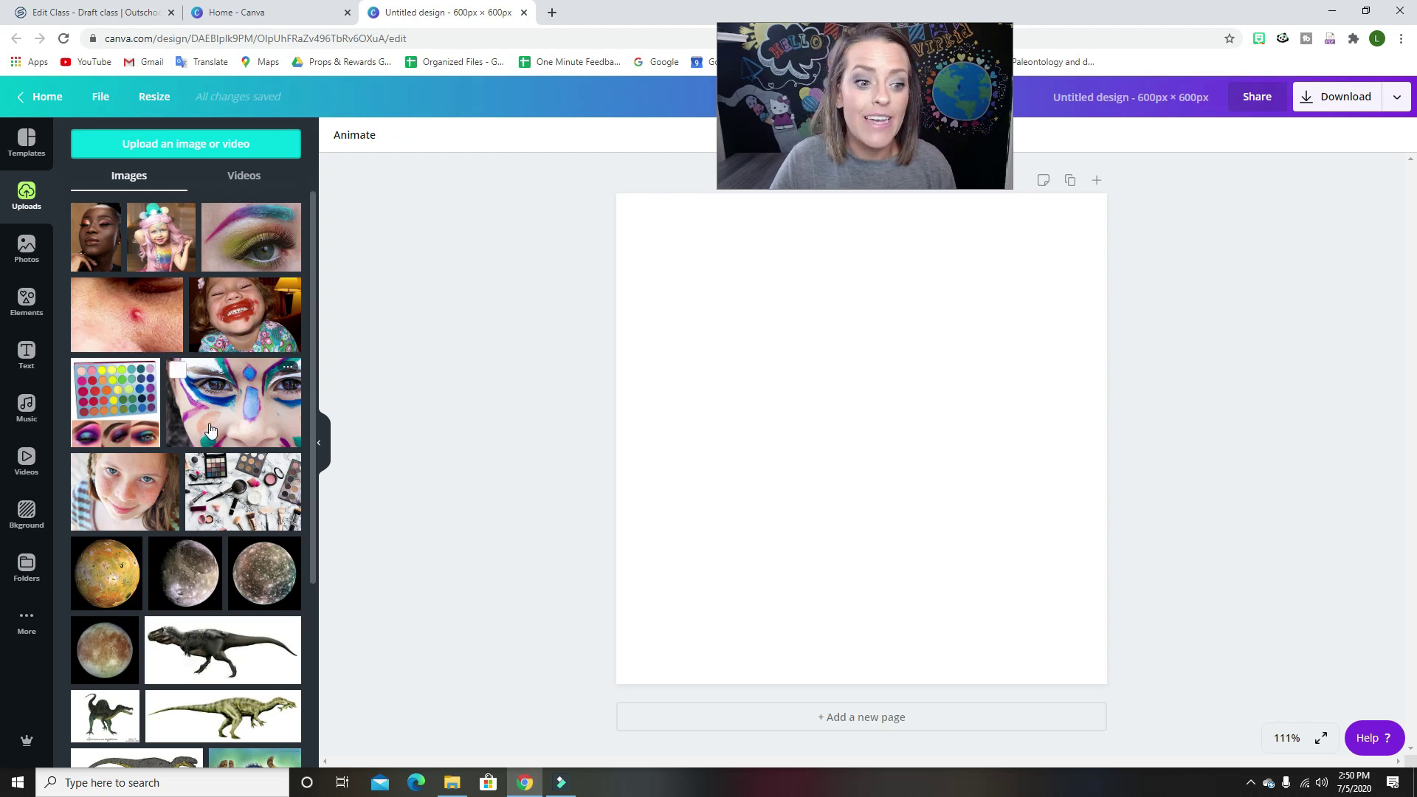
Step: Add the uploaded portrait of the woman holding headphones to the page, enlarge it and place it near the centre
scroll(210, 429, "down", 15)
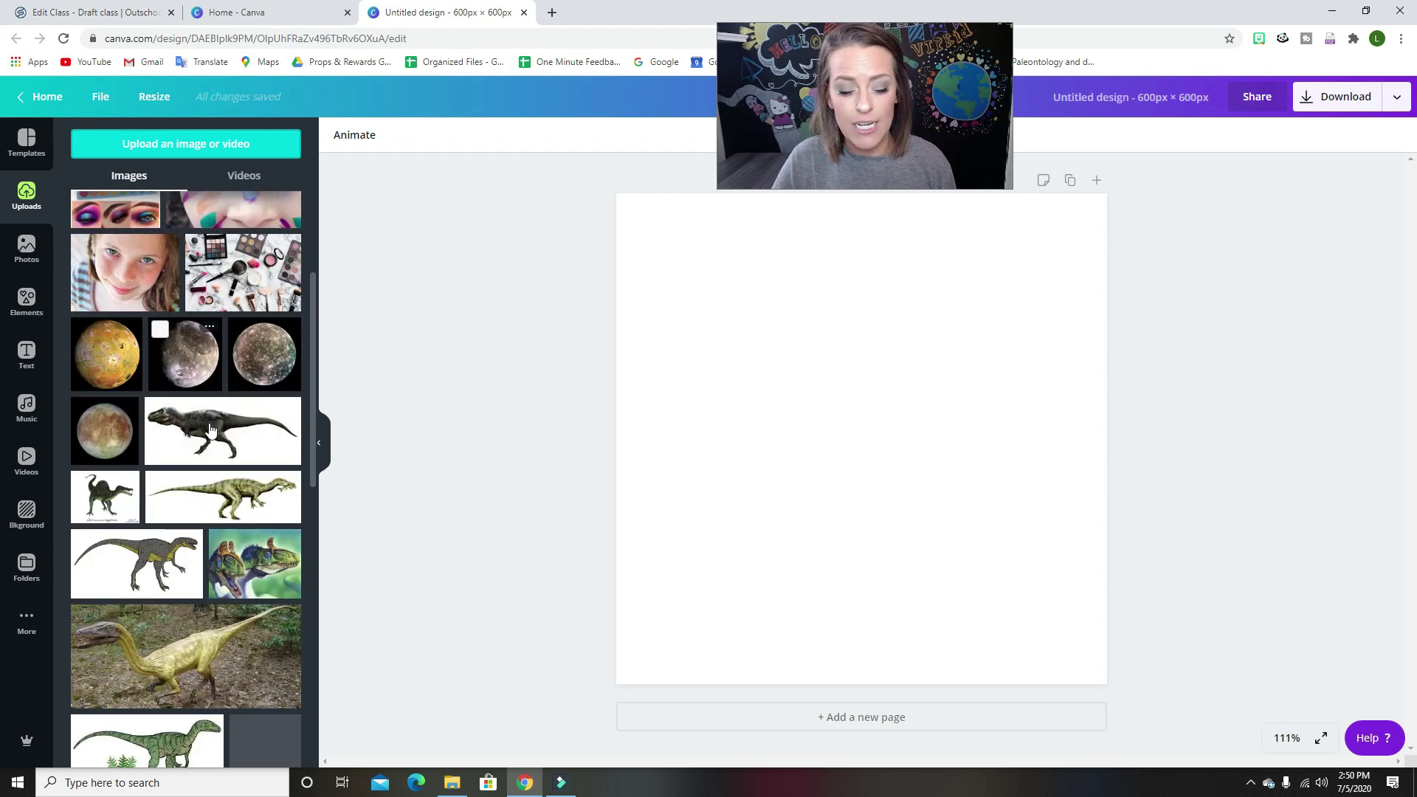
scroll(210, 429, "down", 10)
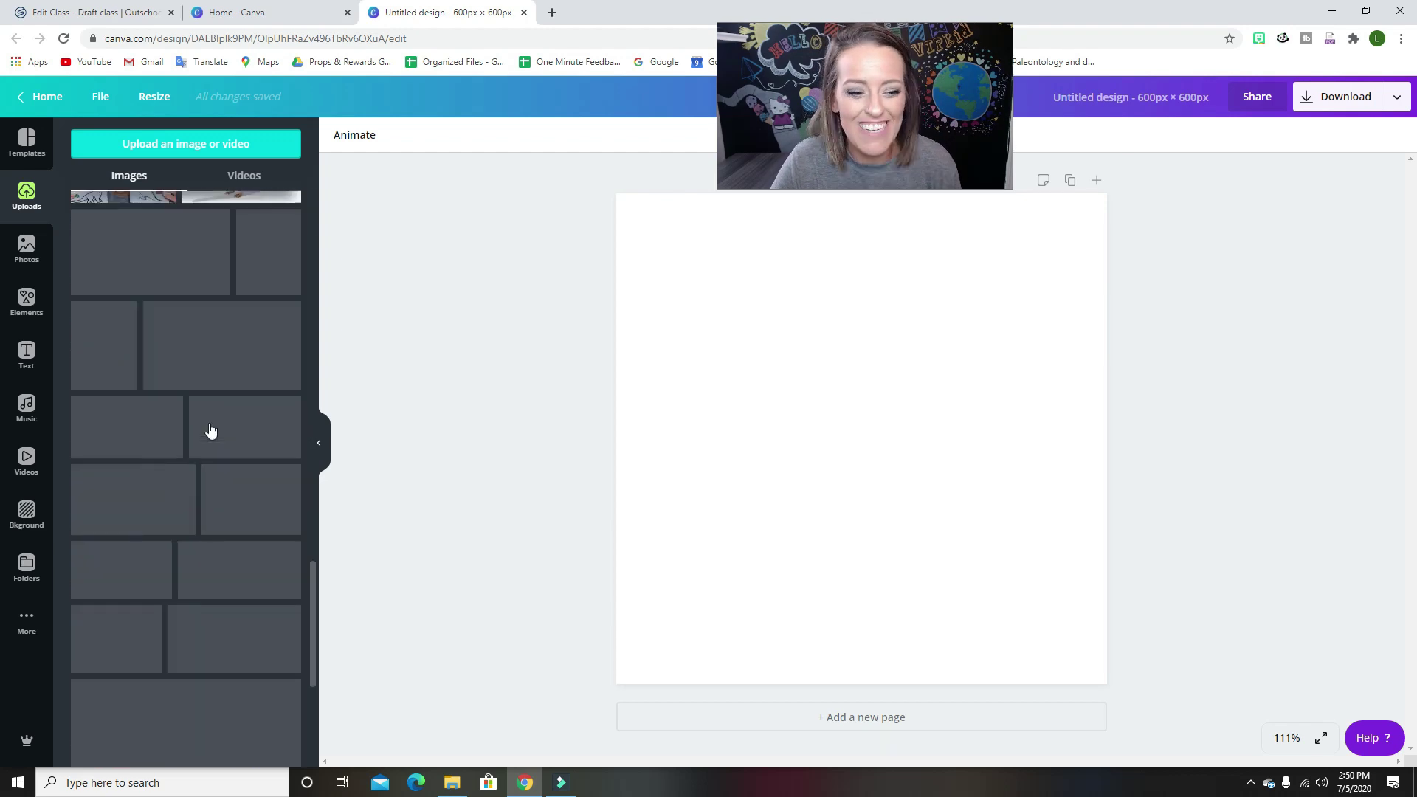
scroll(210, 429, "down", 5)
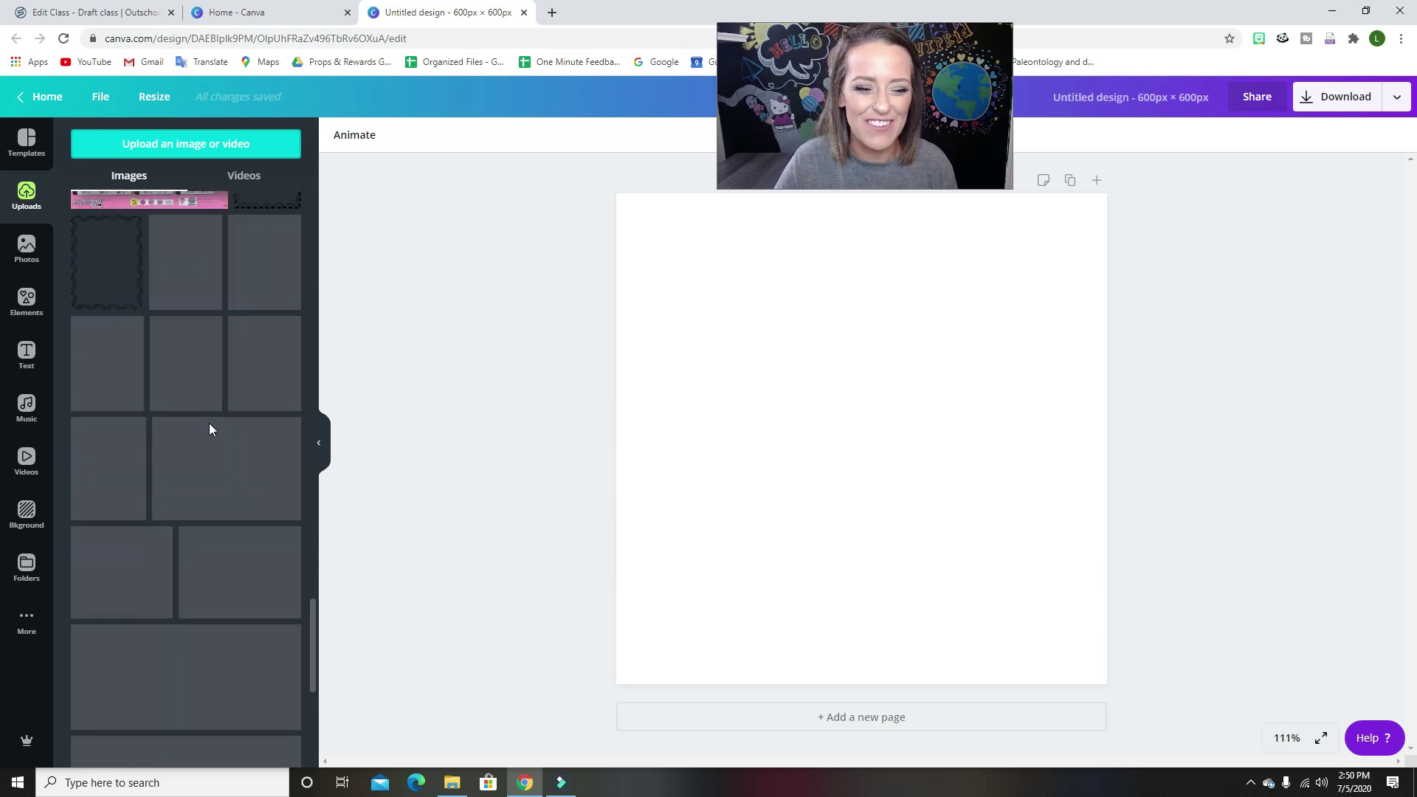
scroll(211, 430, "down", 10)
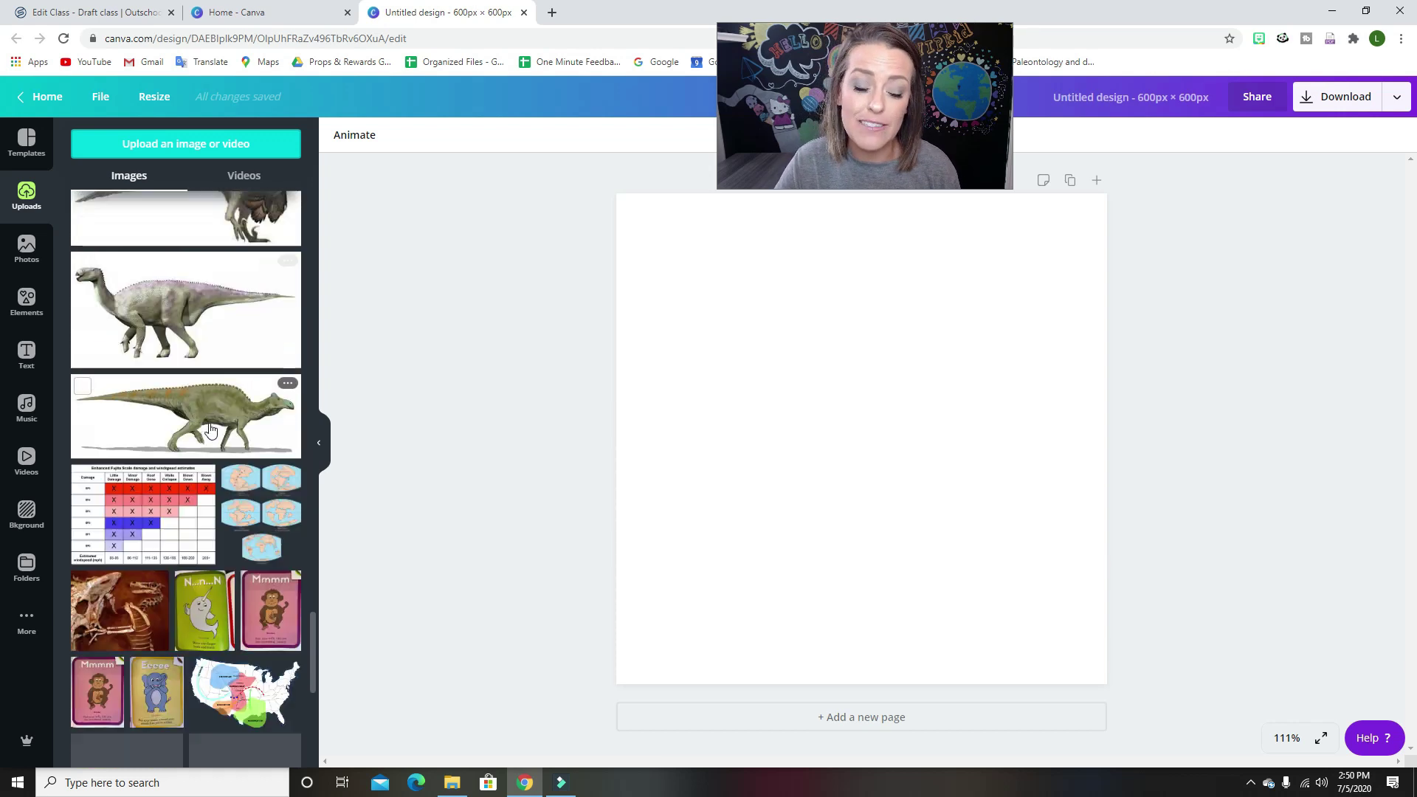
scroll(210, 429, "down", 5)
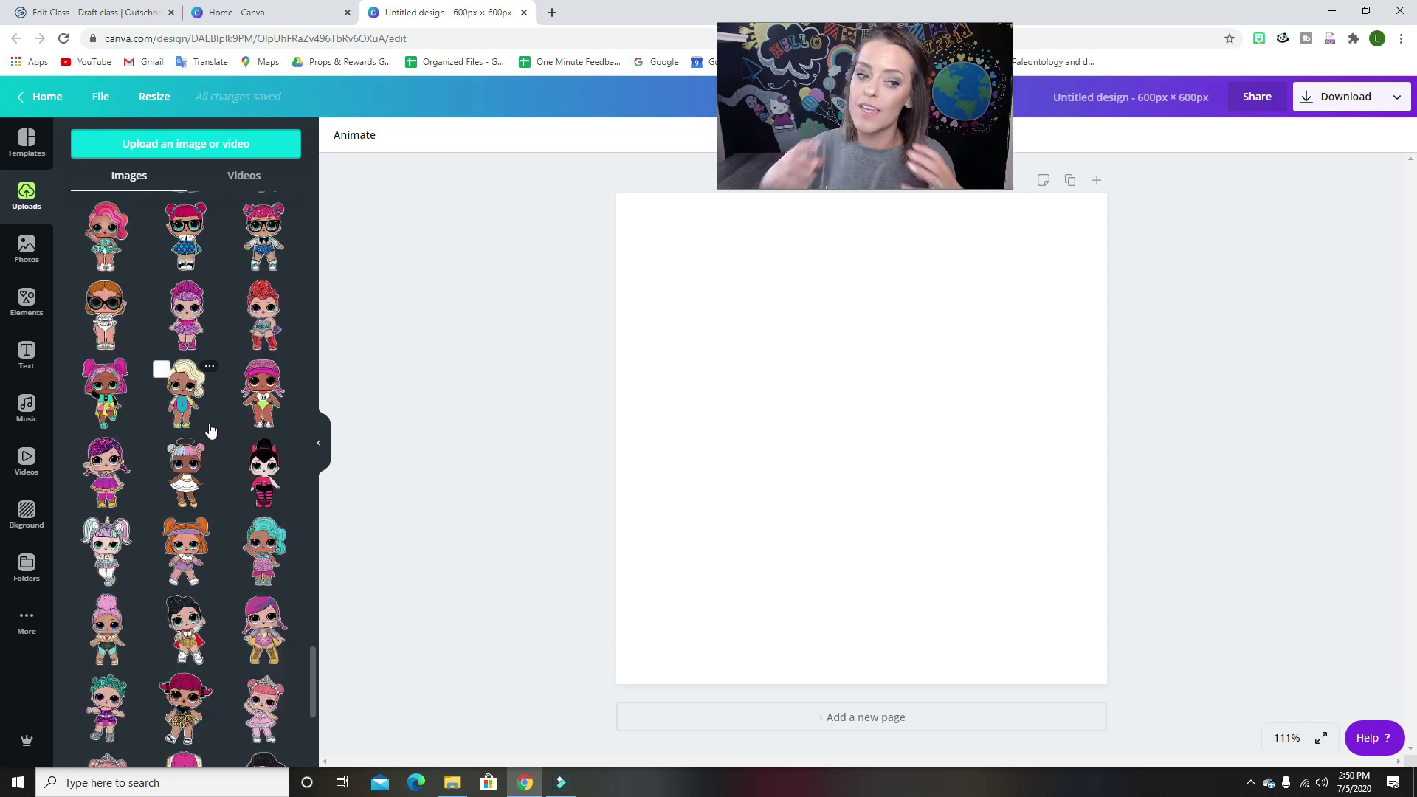
scroll(210, 429, "down", 8)
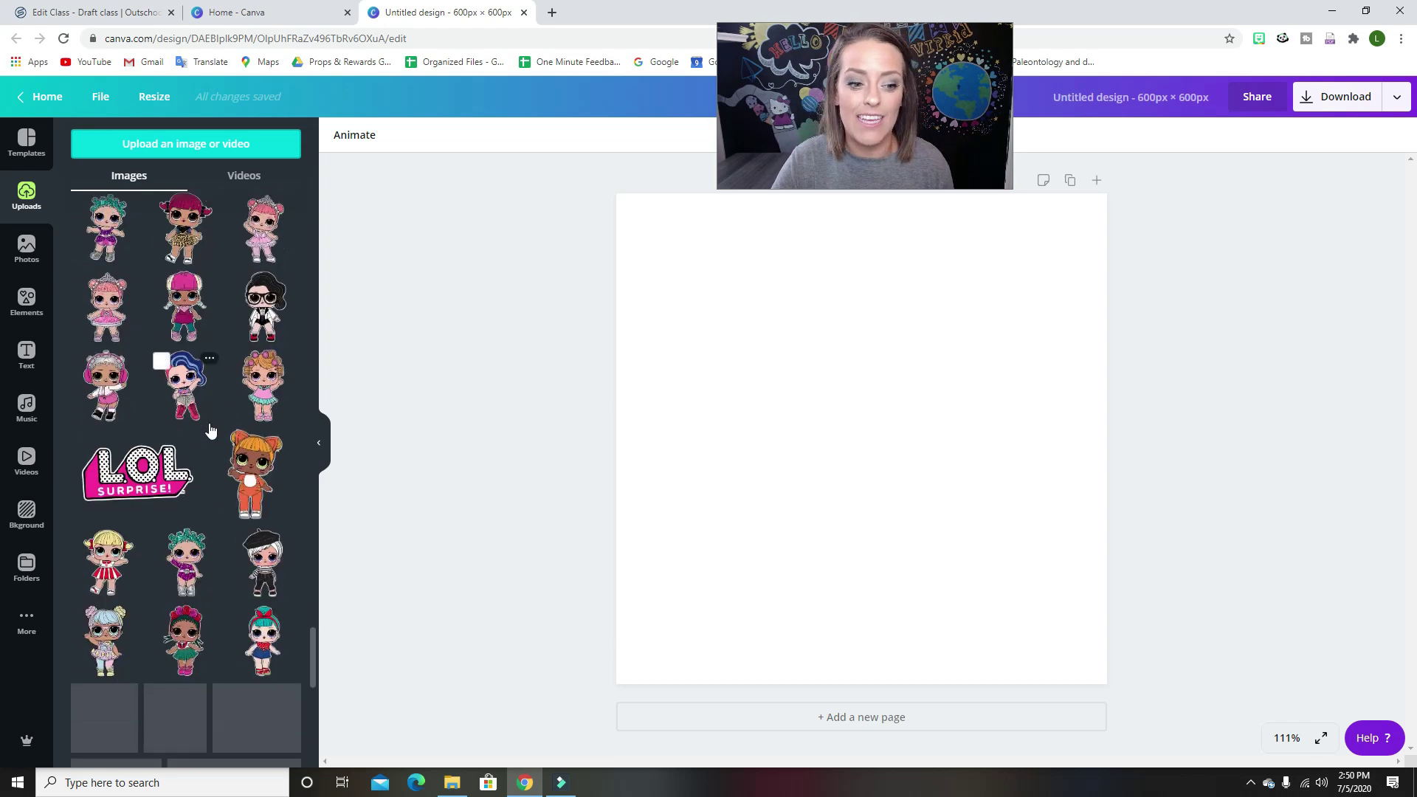
scroll(210, 424, "down", 2)
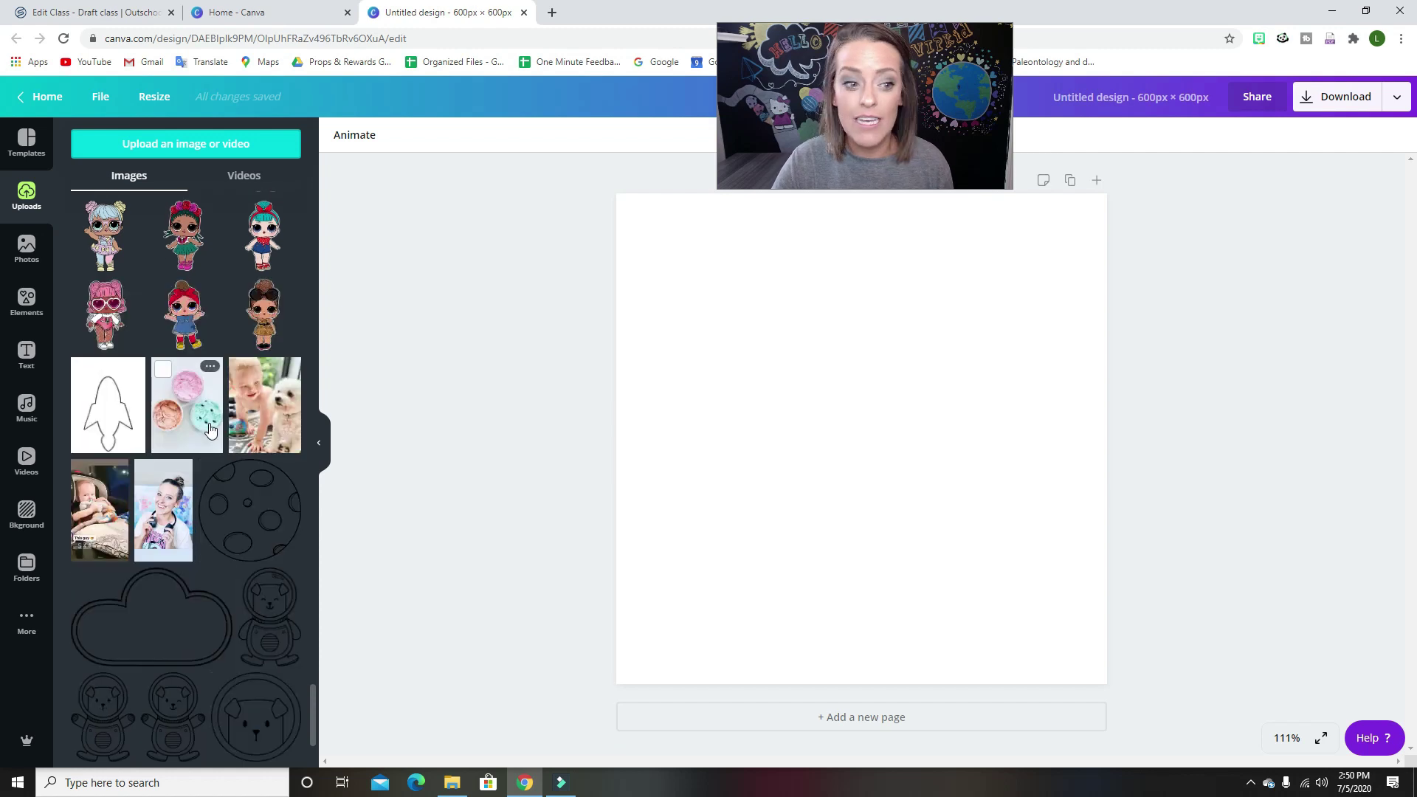
left_click(149, 528)
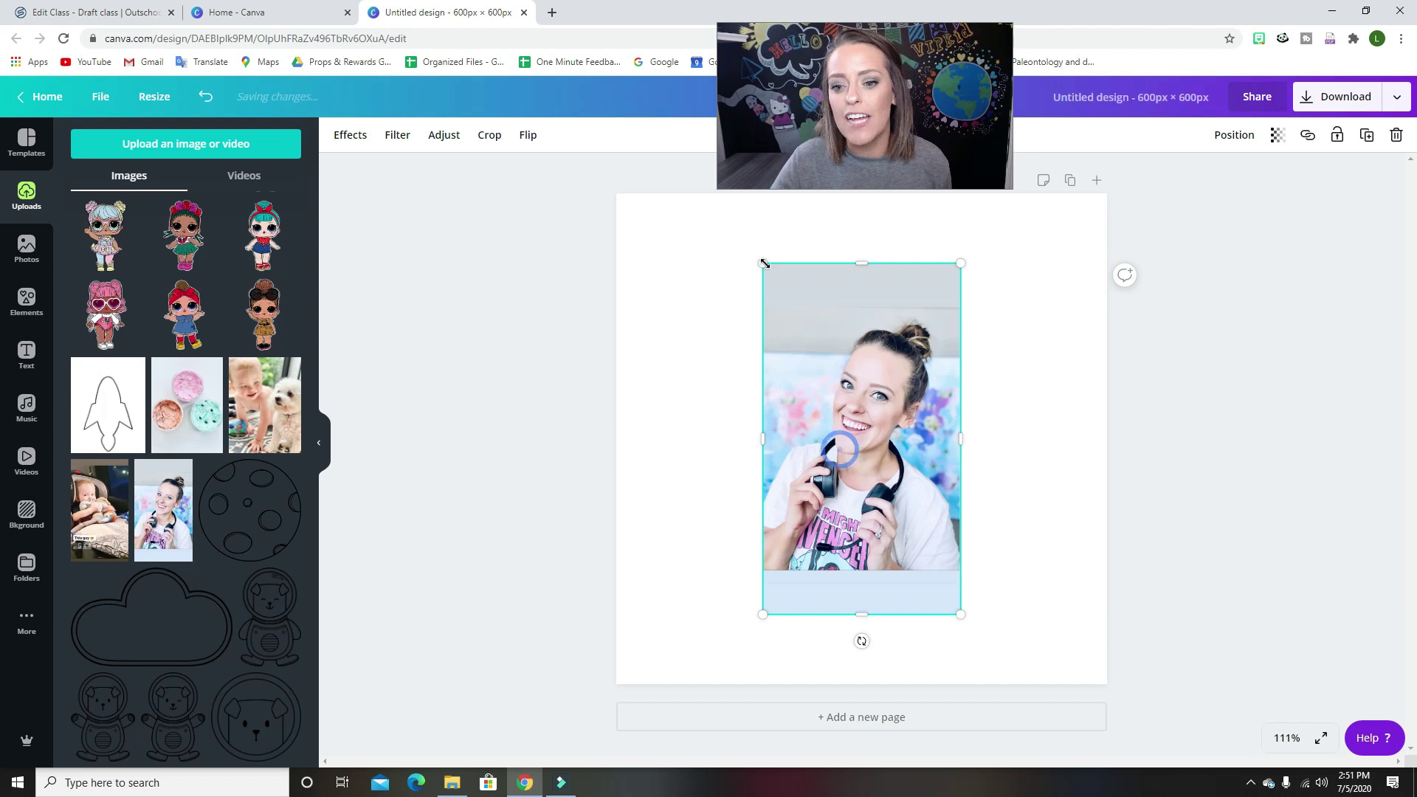
left_click_drag(762, 263, 702, 245)
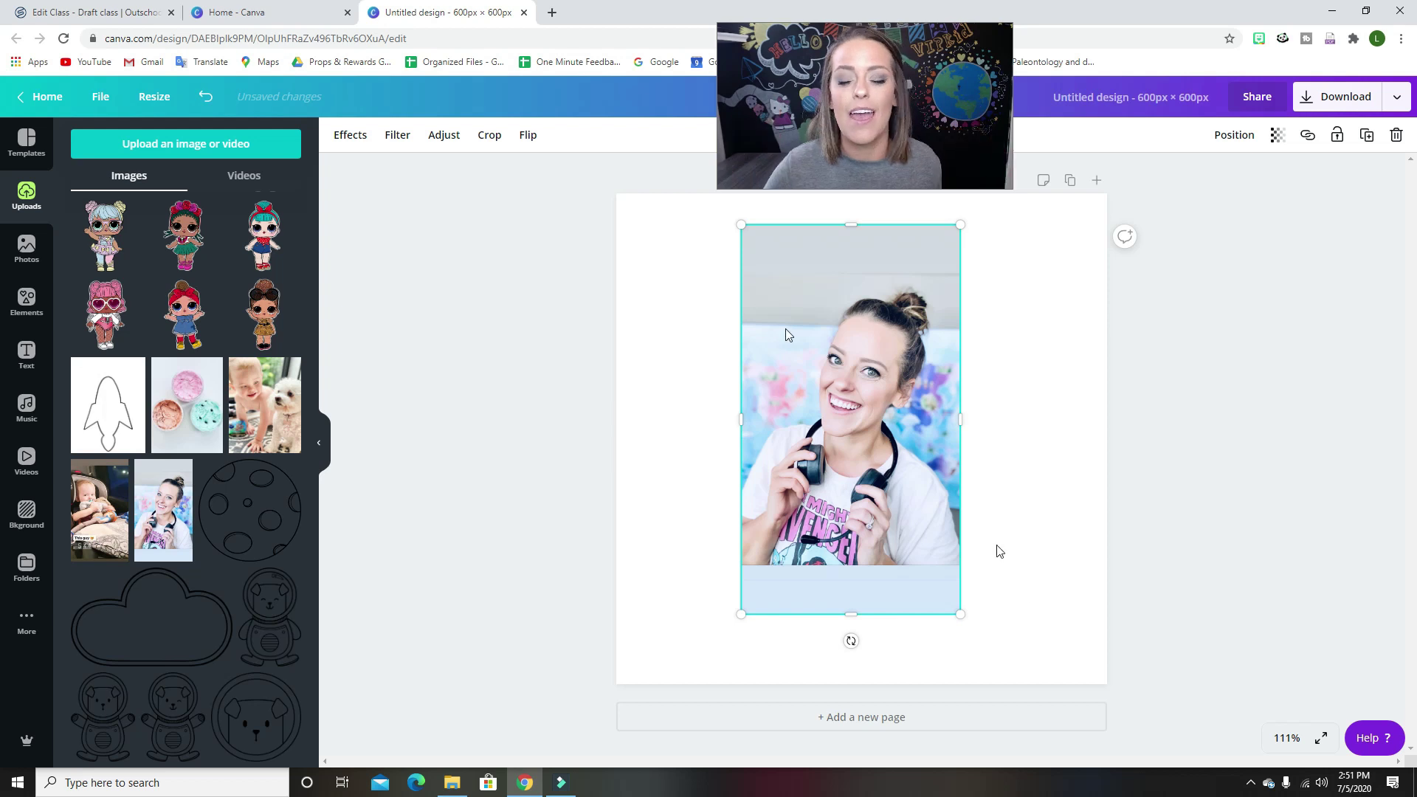
left_click_drag(920, 503, 900, 467)
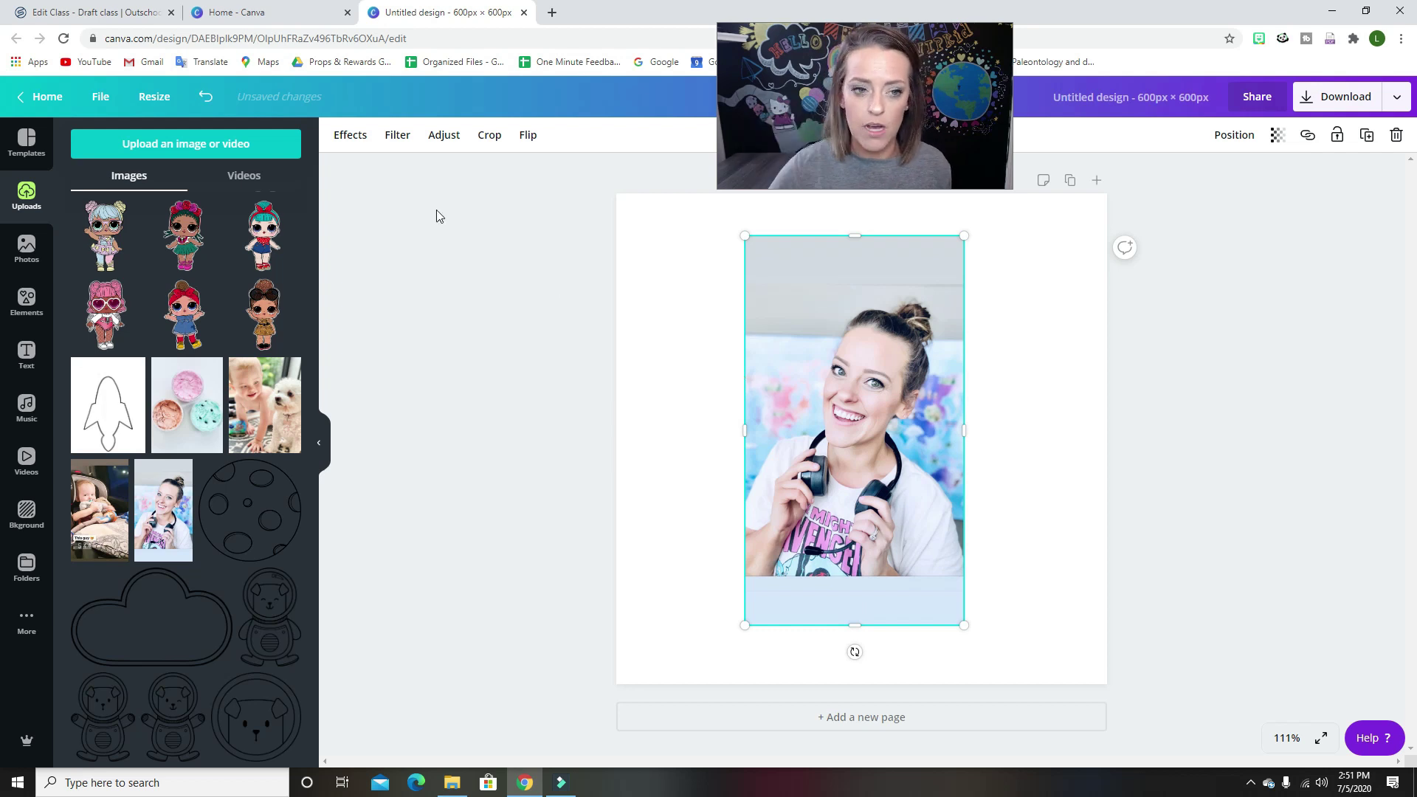
Step: Remove the portrait's background with Background Remover and move the cutout slightly right of the page centre
left_click(346, 136)
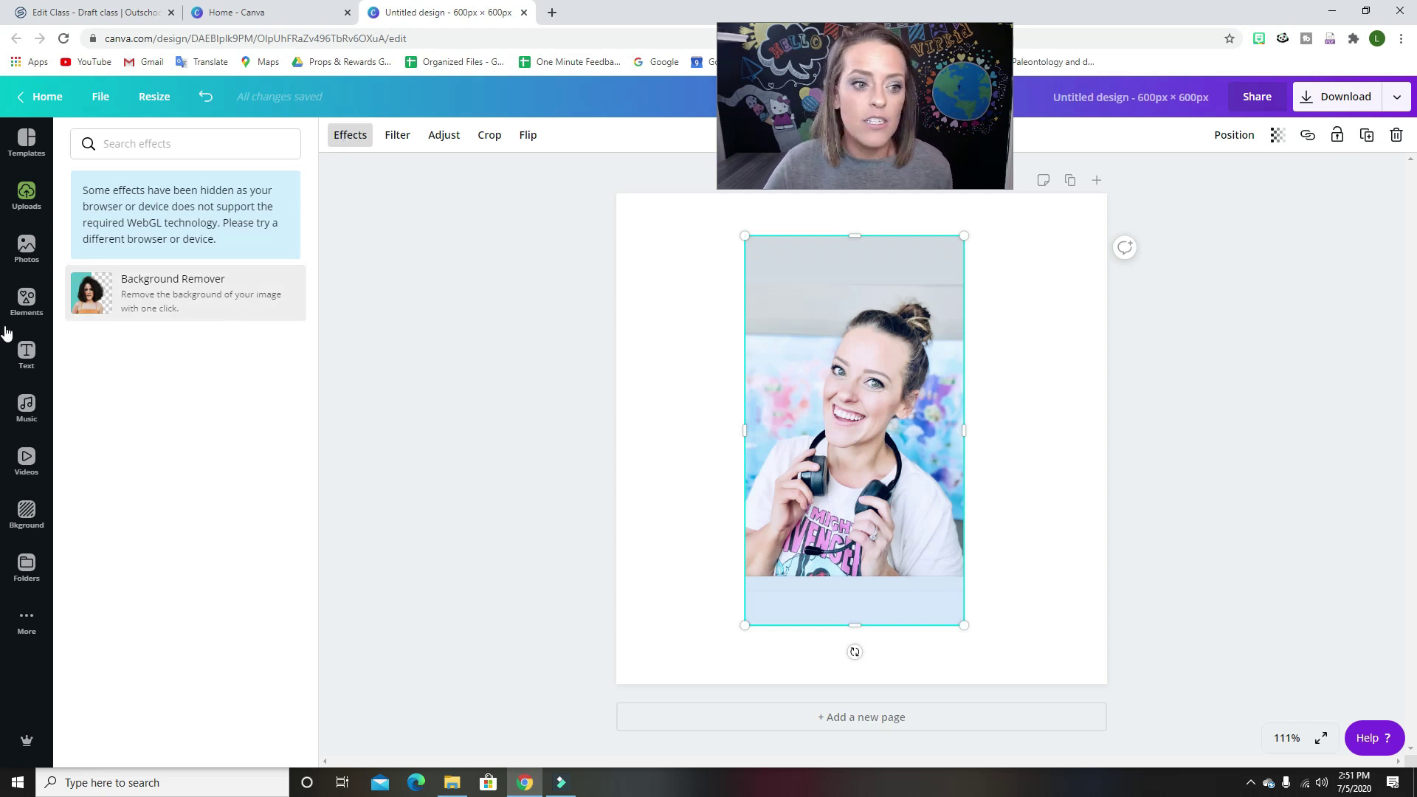
left_click(168, 296)
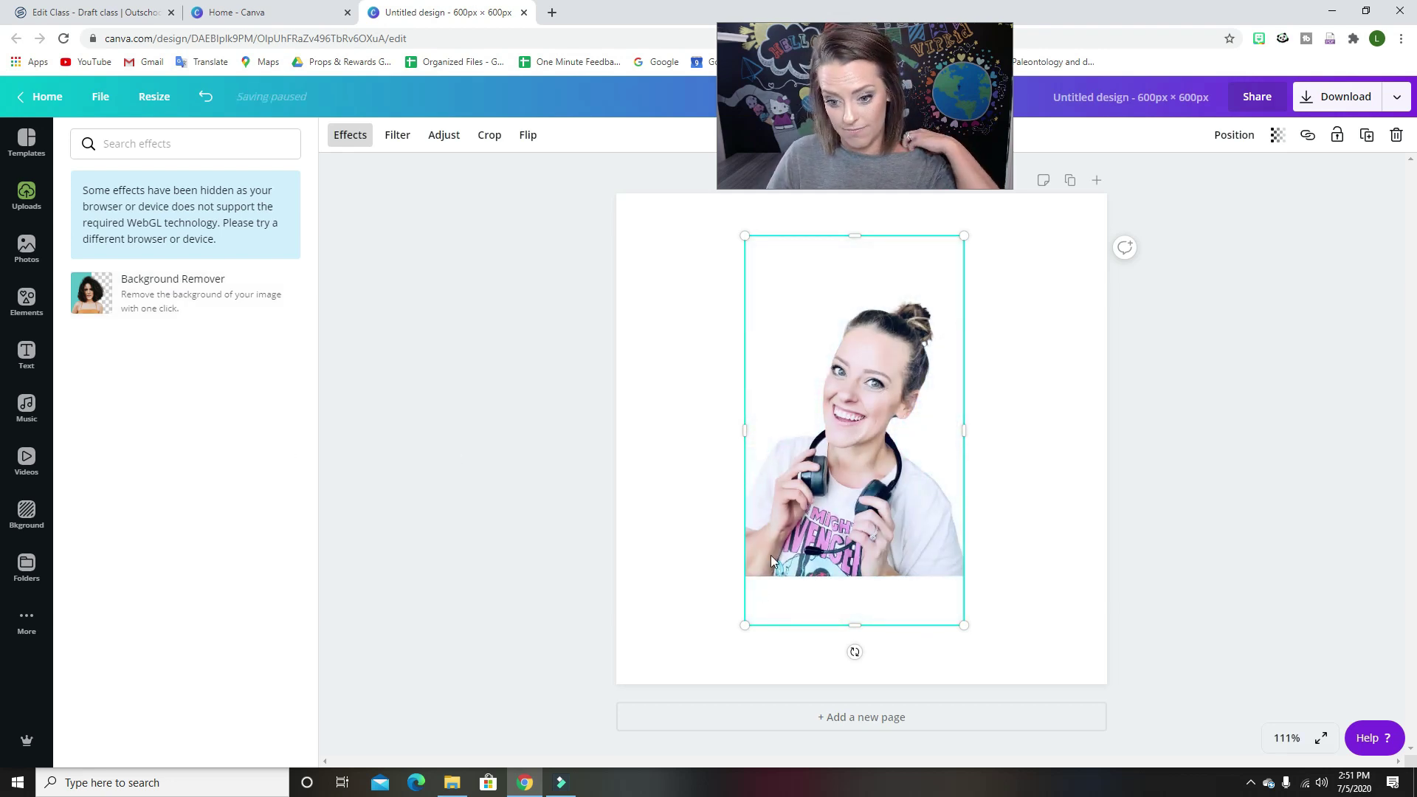
left_click_drag(772, 561, 695, 560)
left_click_drag(786, 491, 897, 515)
Step: Change the page background to the dark blue default colour
left_click(350, 134)
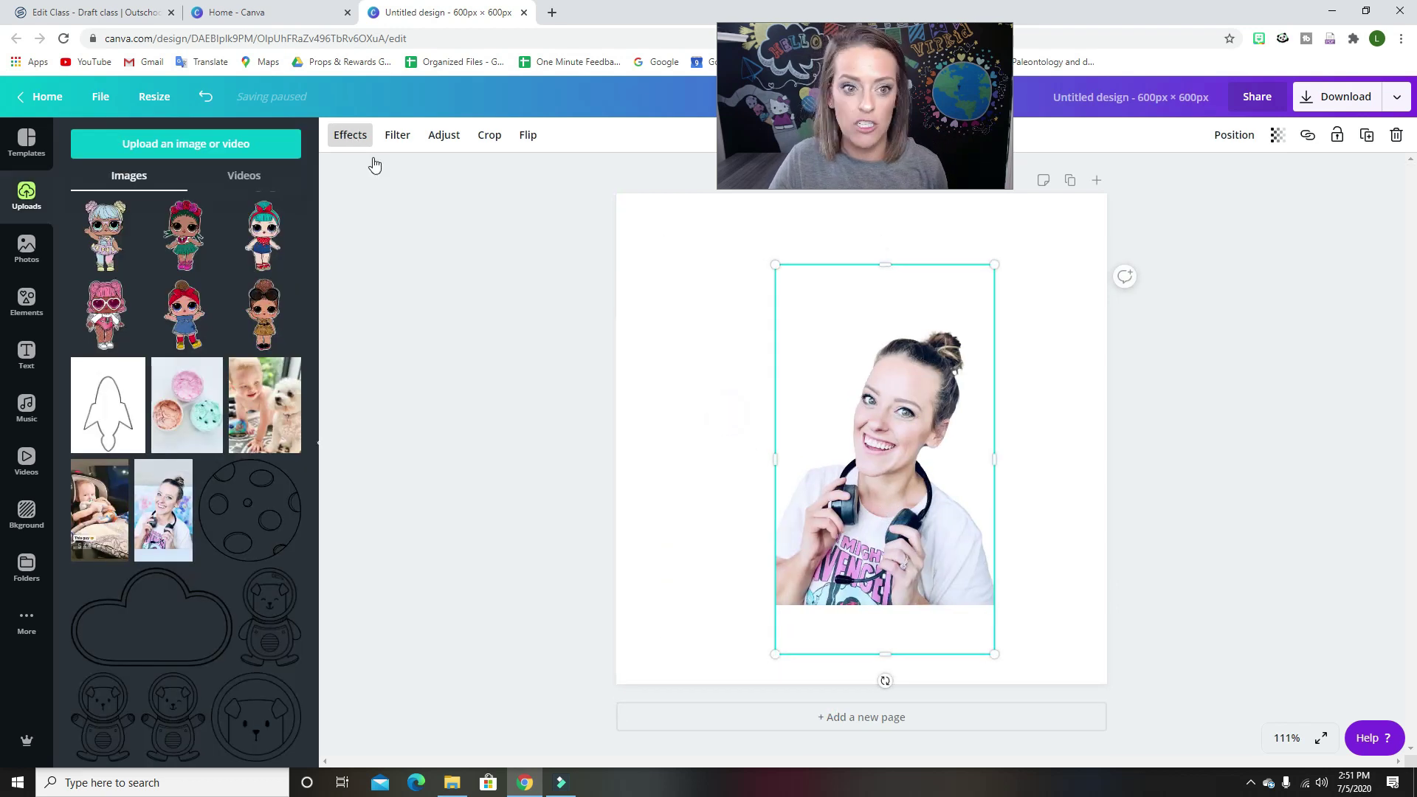
left_click(706, 348)
left_click(339, 135)
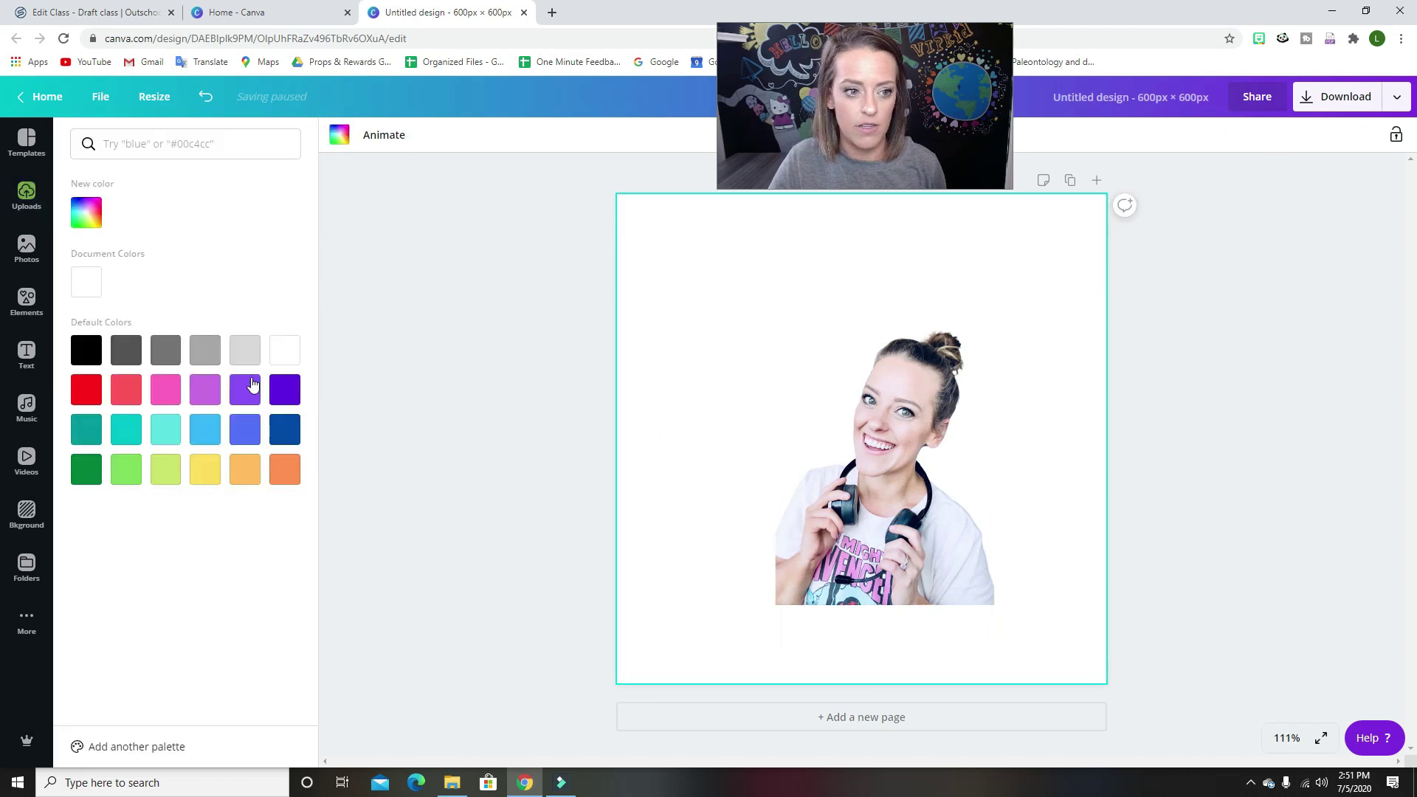
left_click(285, 429)
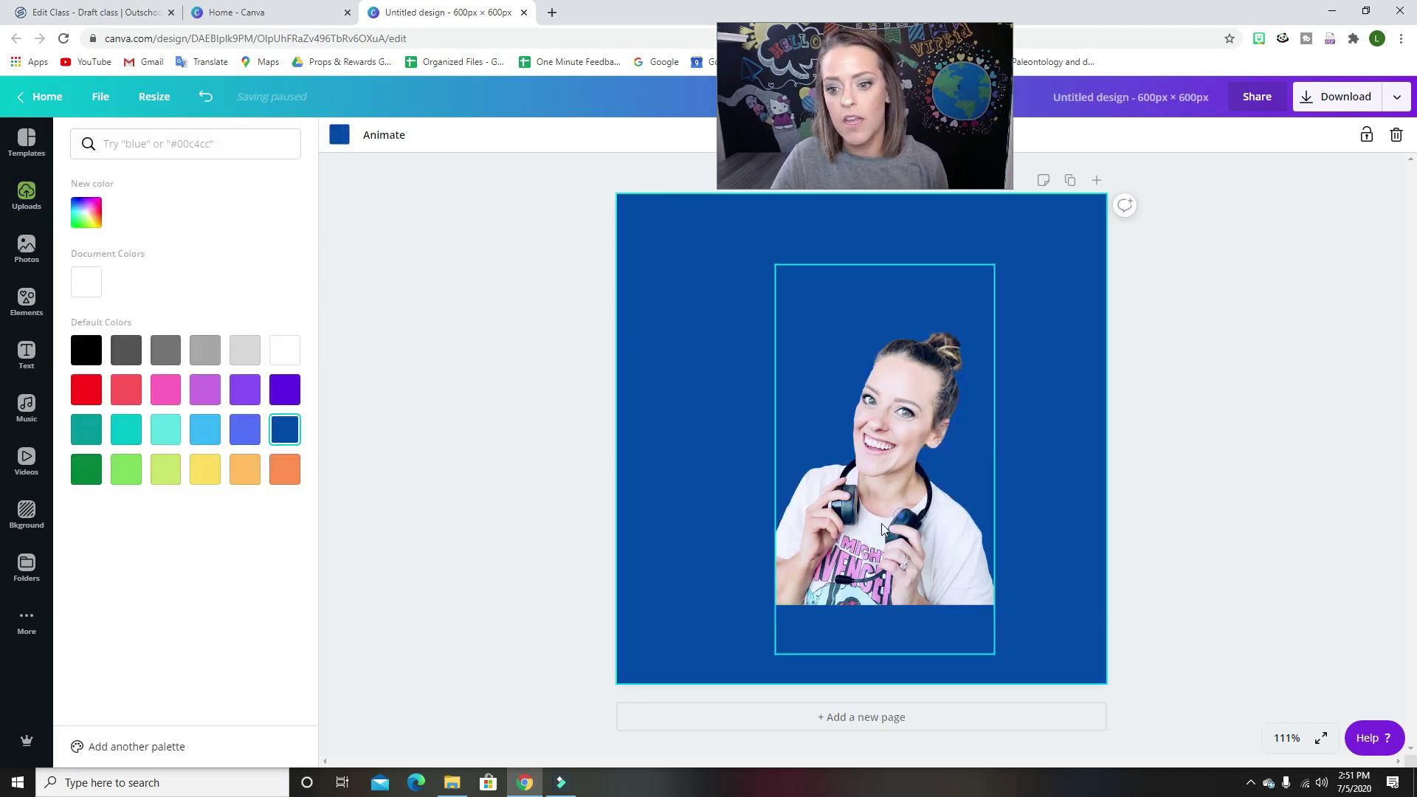
Step: Flip the portrait cutout horizontally and place it in the lower-left corner of the page
left_click_drag(882, 524, 827, 519)
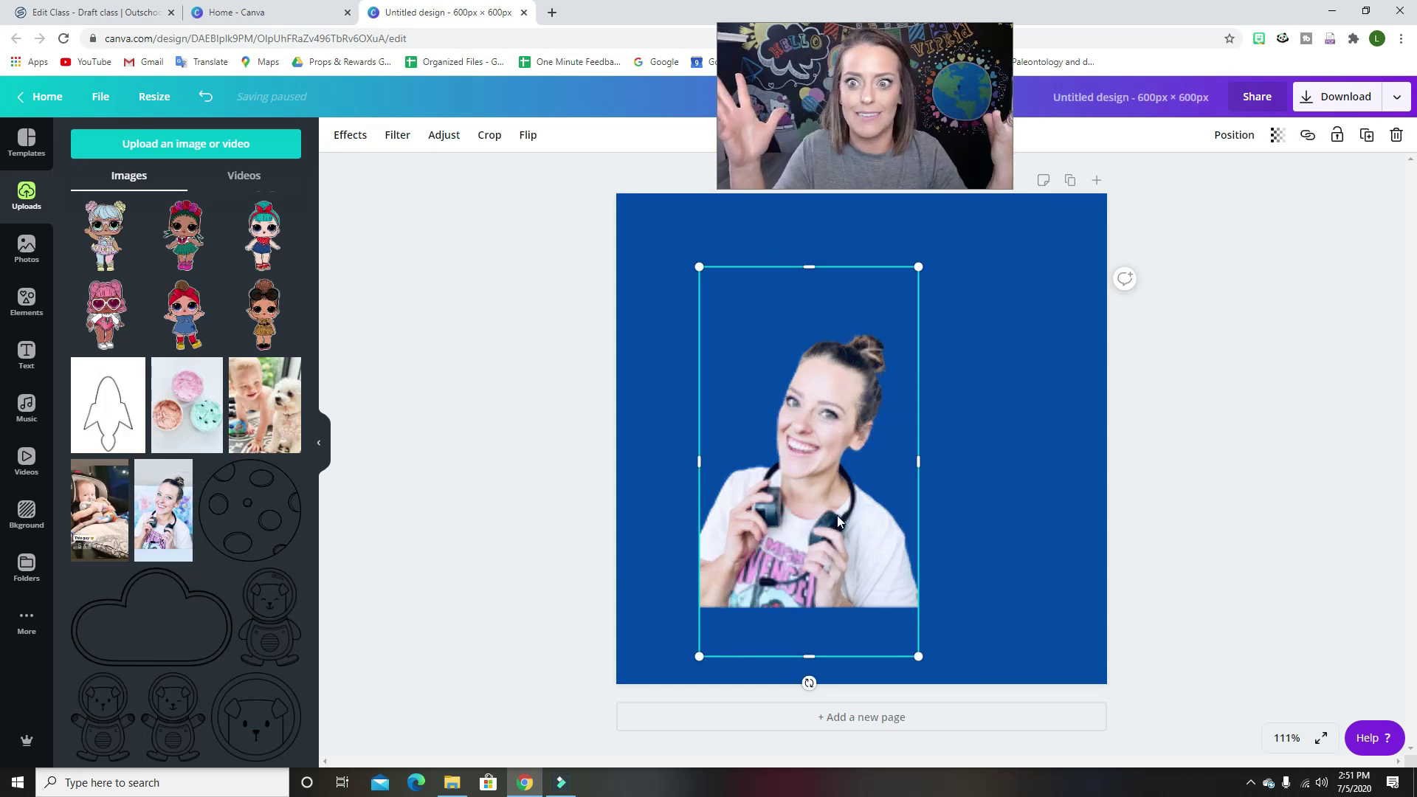
left_click_drag(850, 543, 781, 543)
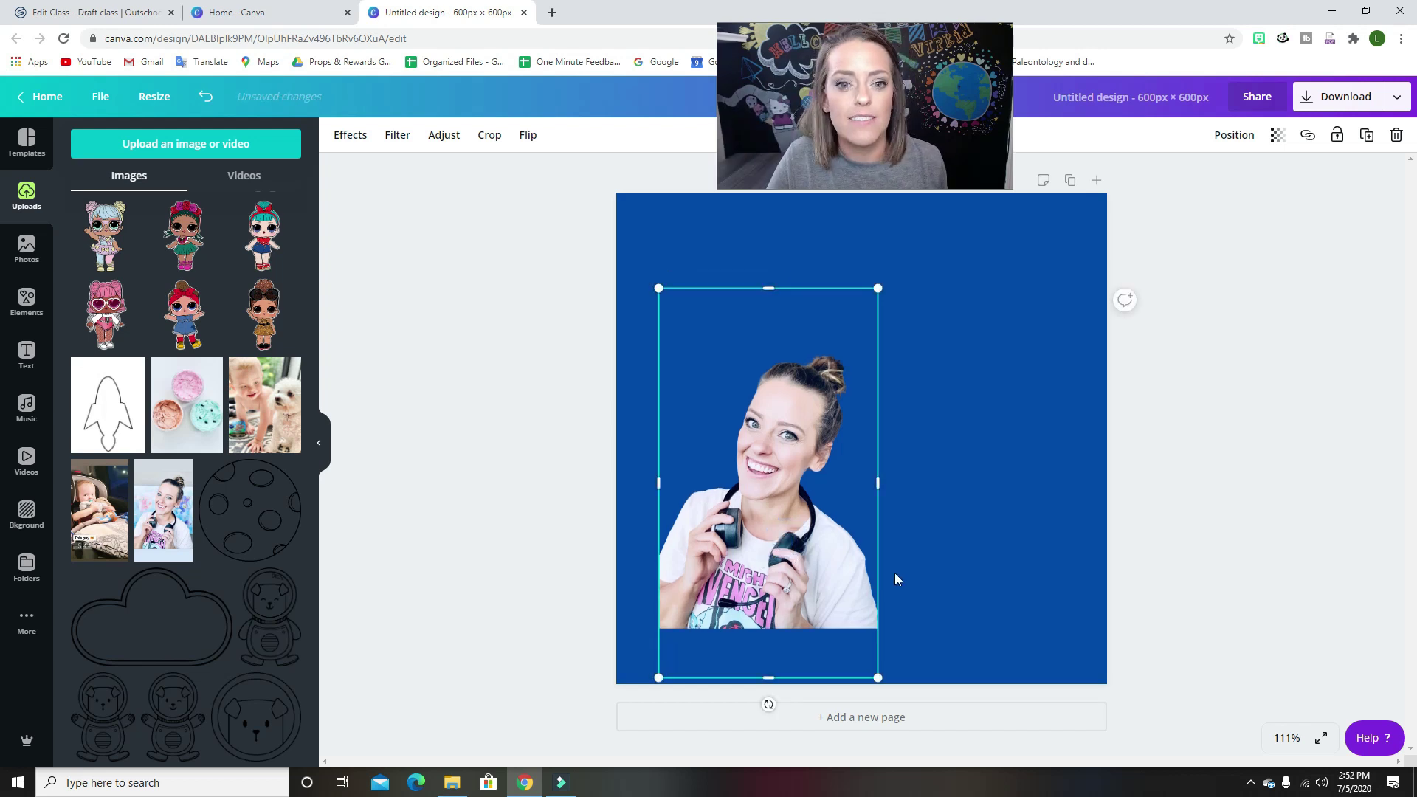
left_click(529, 140)
left_click(571, 177)
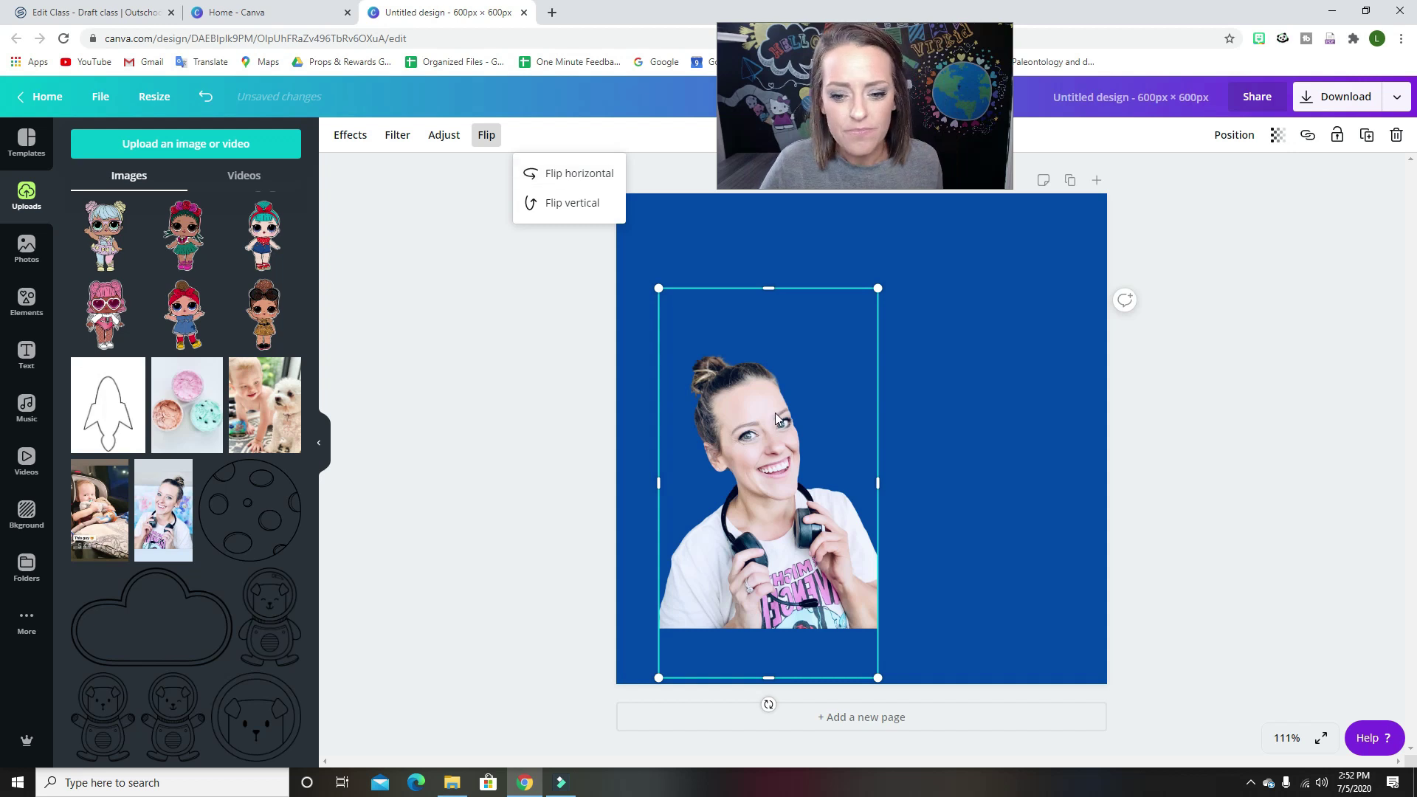
left_click_drag(762, 478, 723, 524)
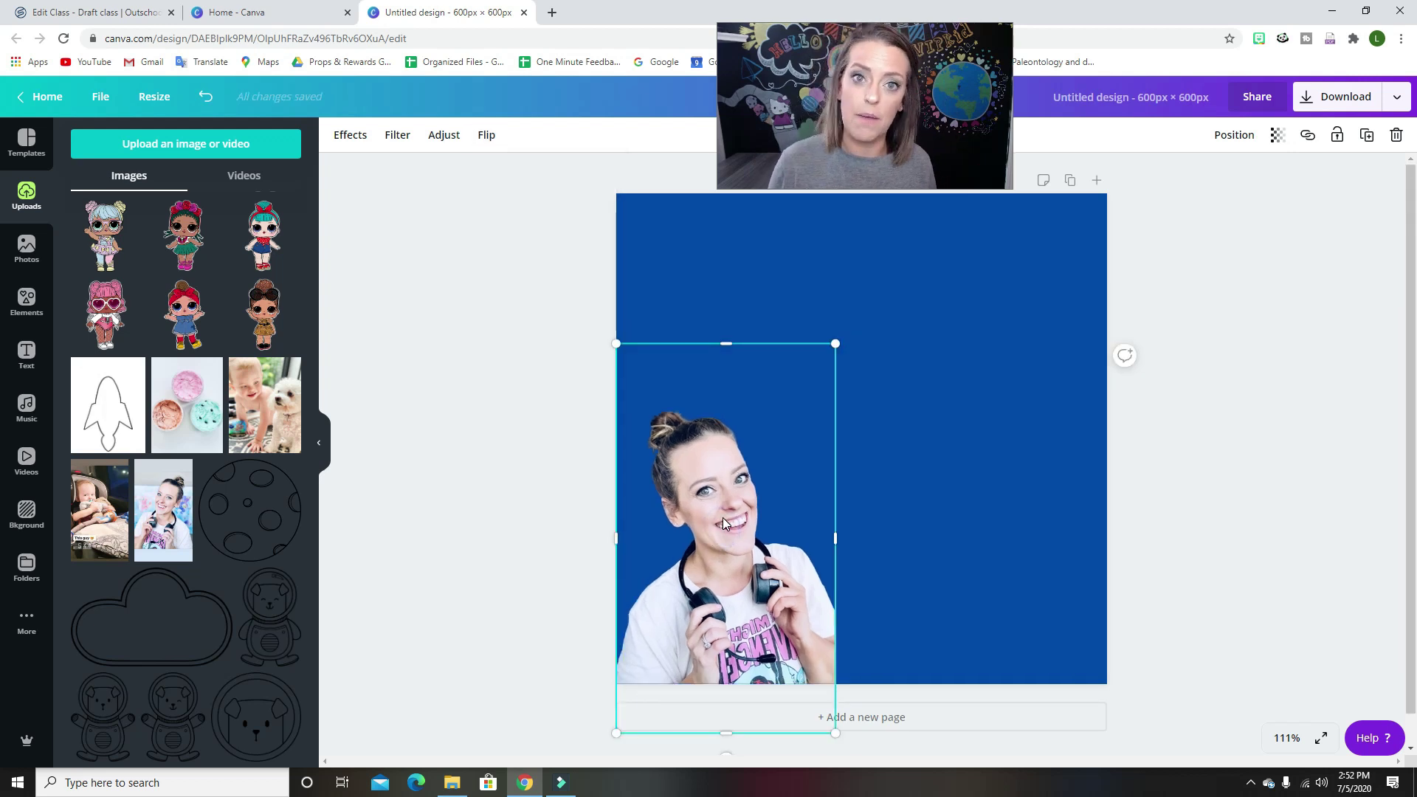
Step: Search the photo library for "dinosaur" and add the picture of a roaring T-rex among ferns to the page
left_click(32, 263)
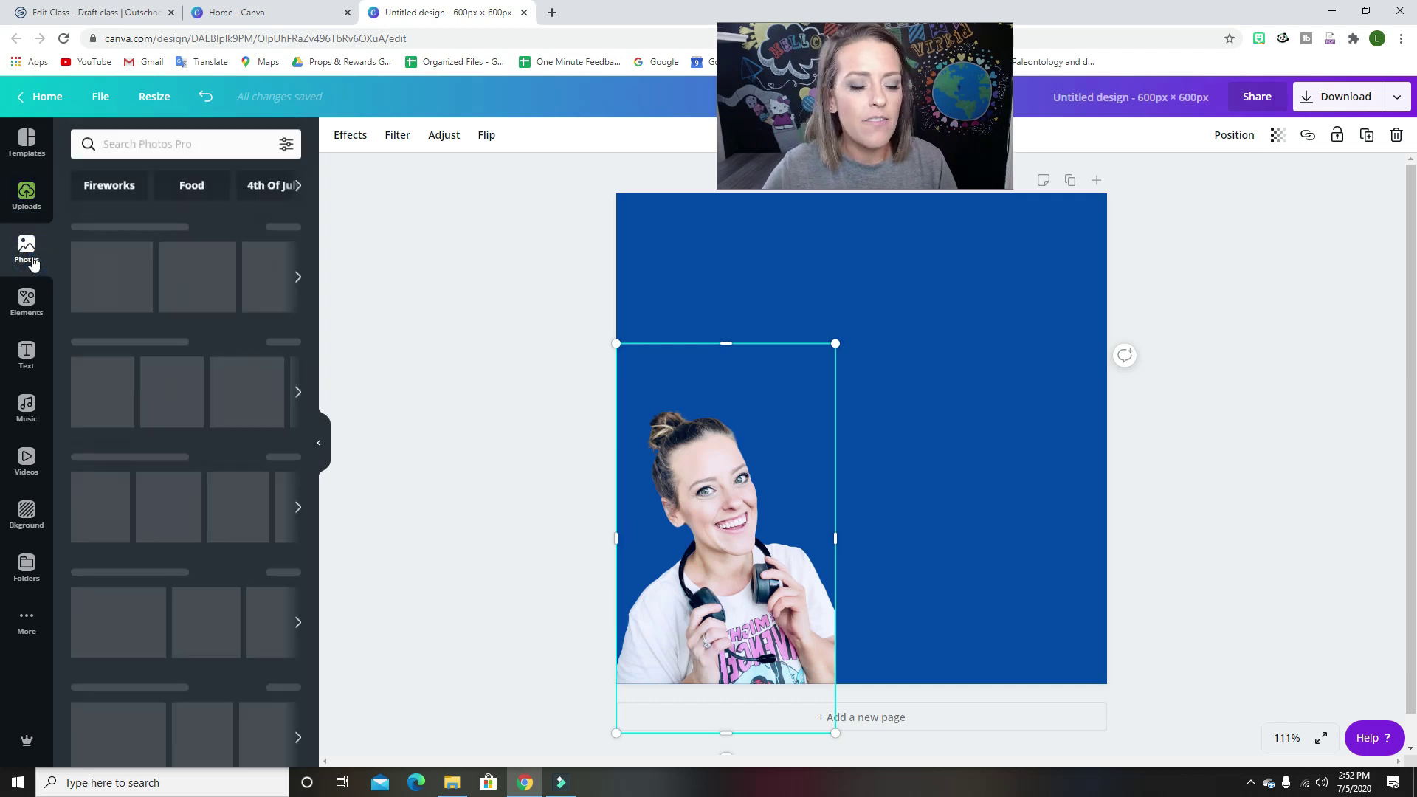
left_click(153, 150)
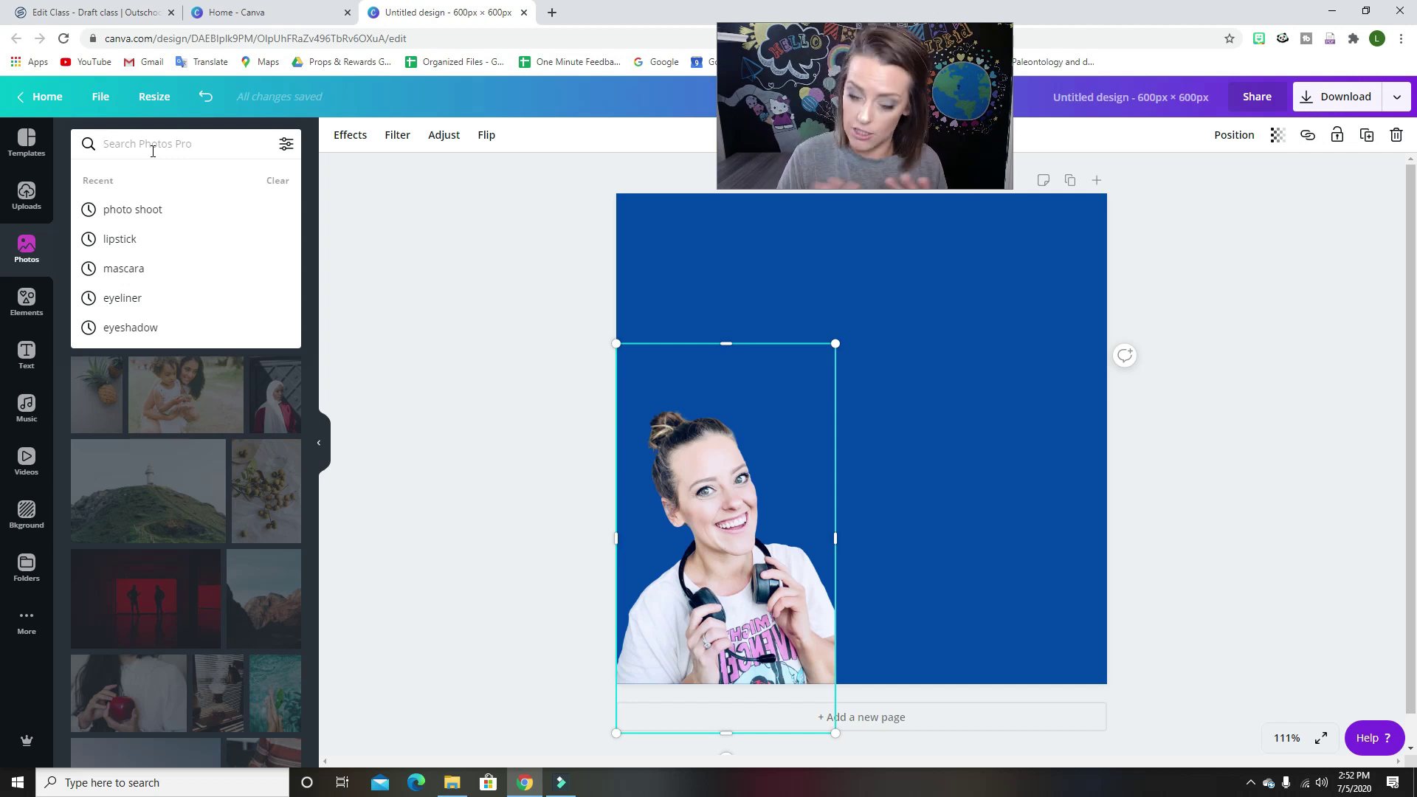
type("d")
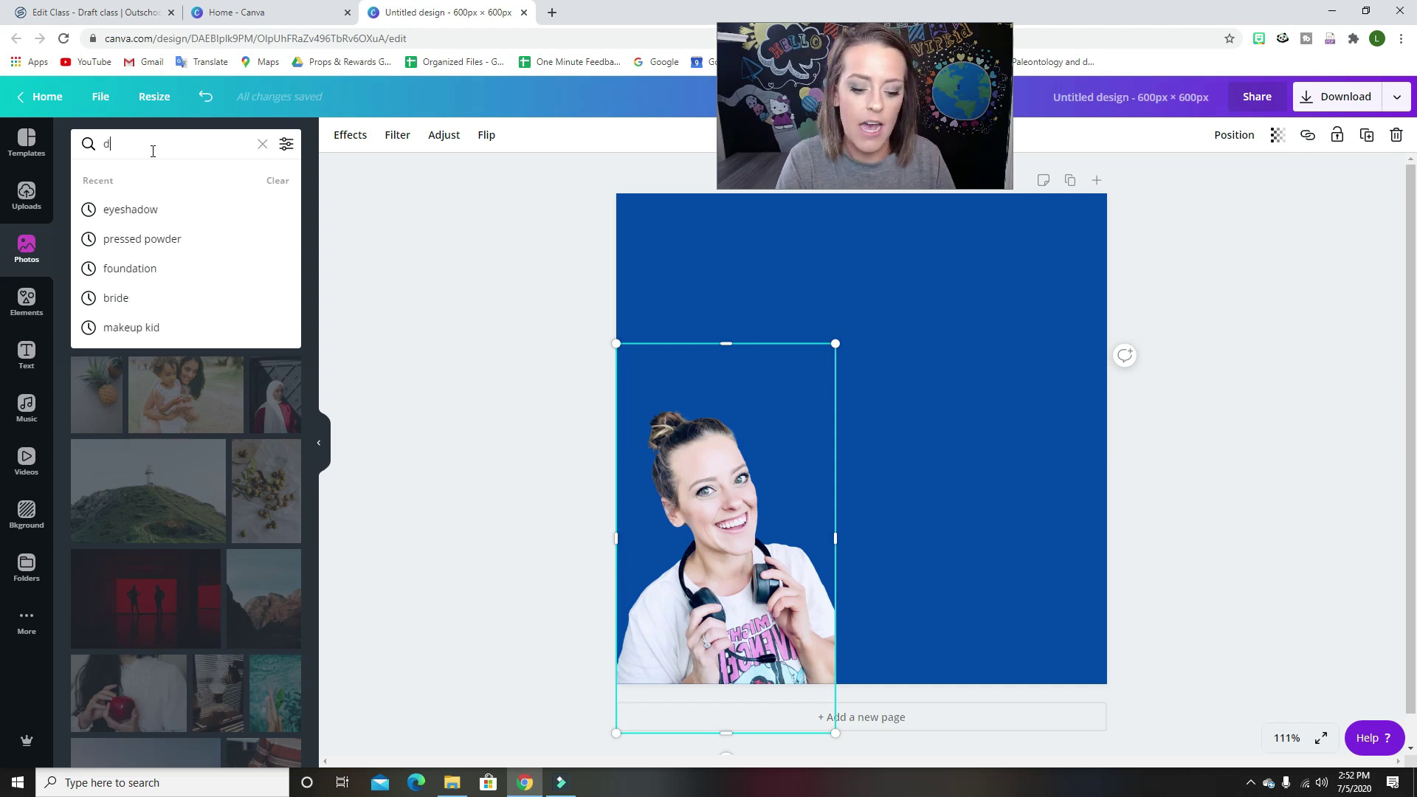
type("inosaur")
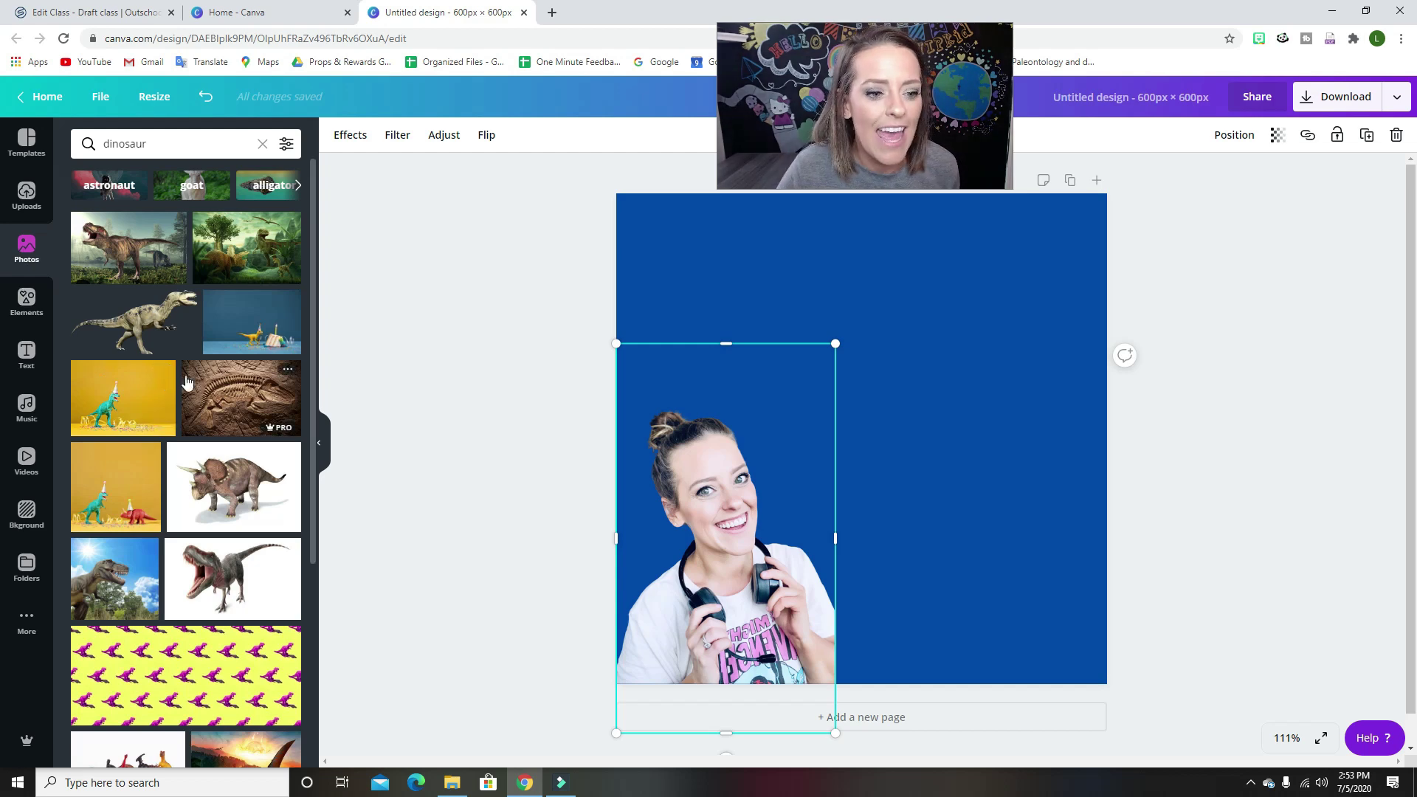
scroll(188, 378, "down", 15)
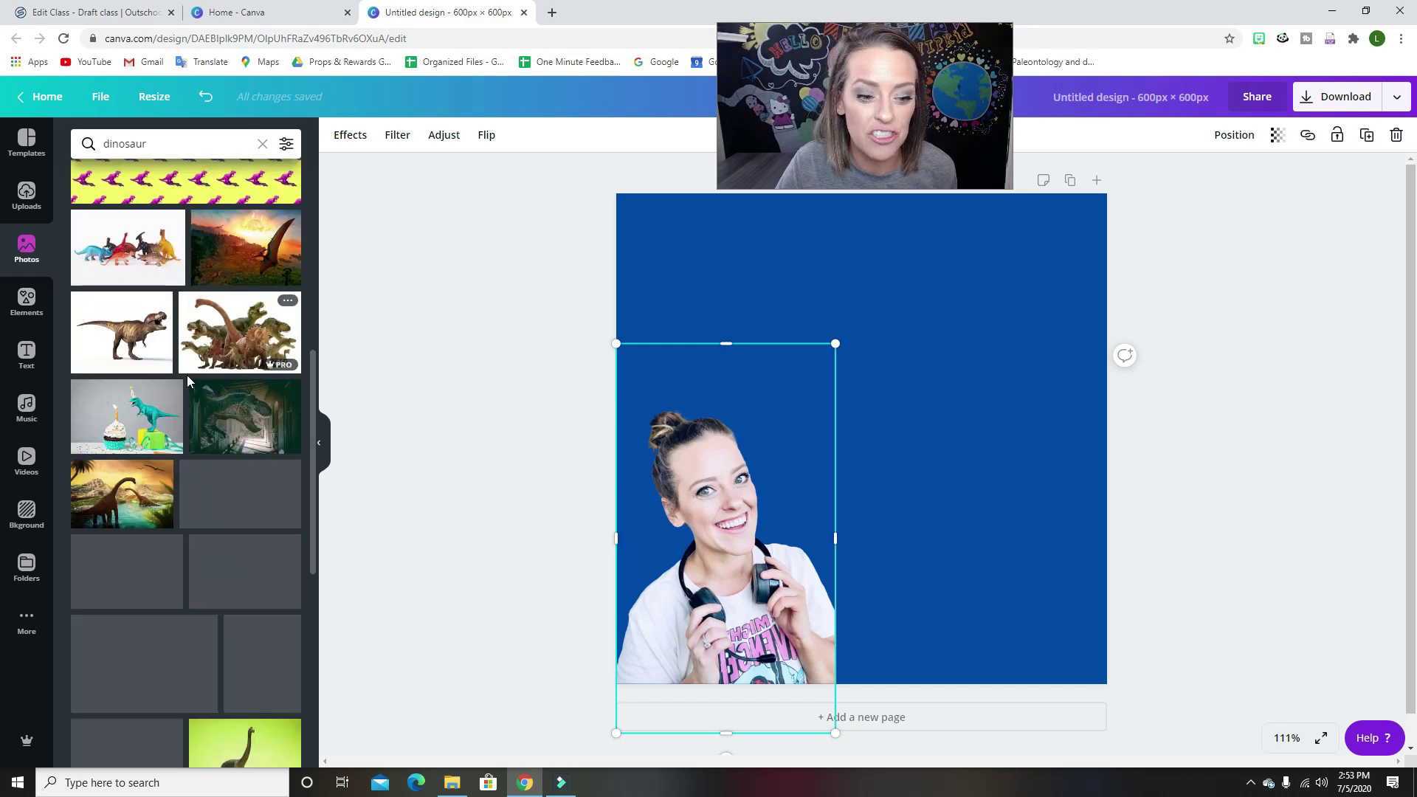
scroll(187, 380, "up", 2)
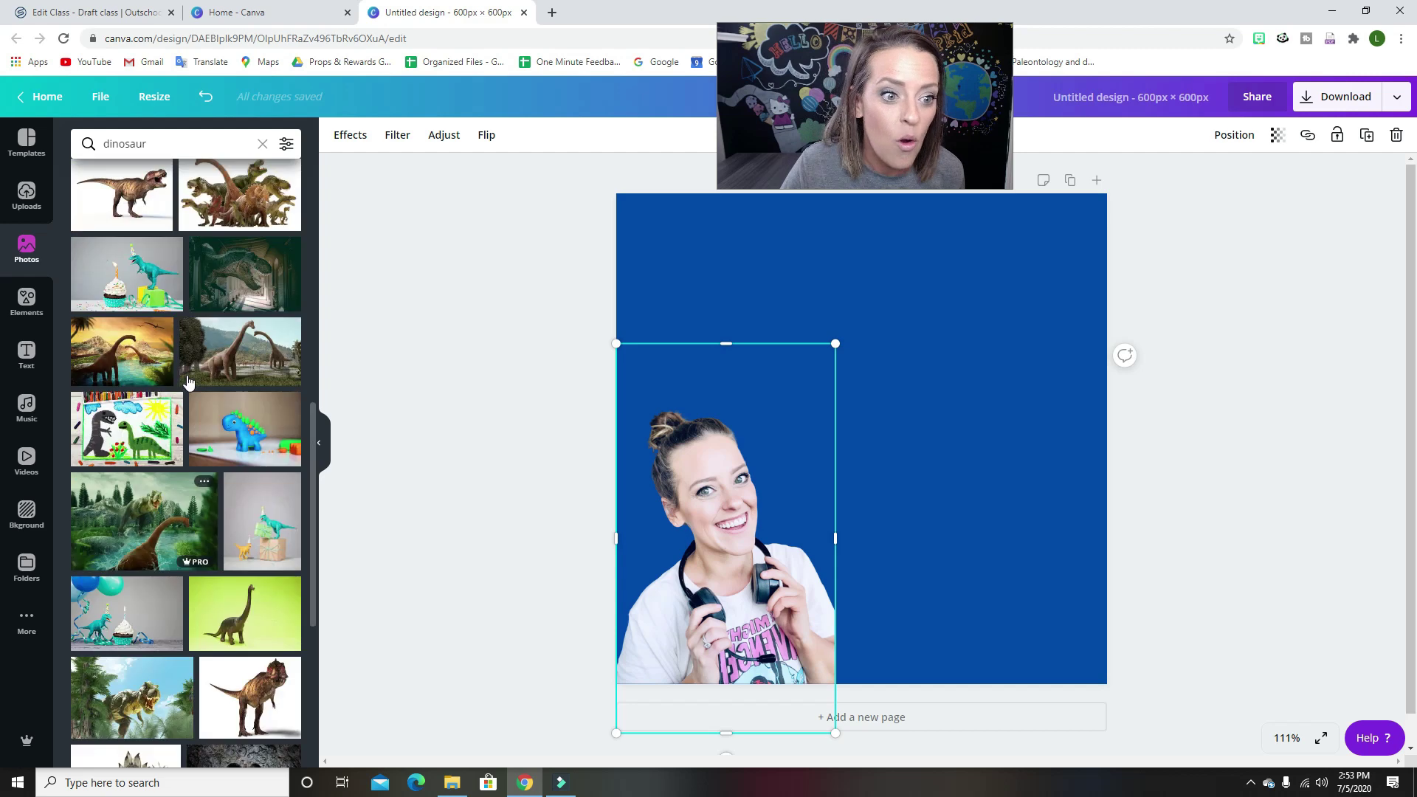
scroll(188, 380, "down", 5)
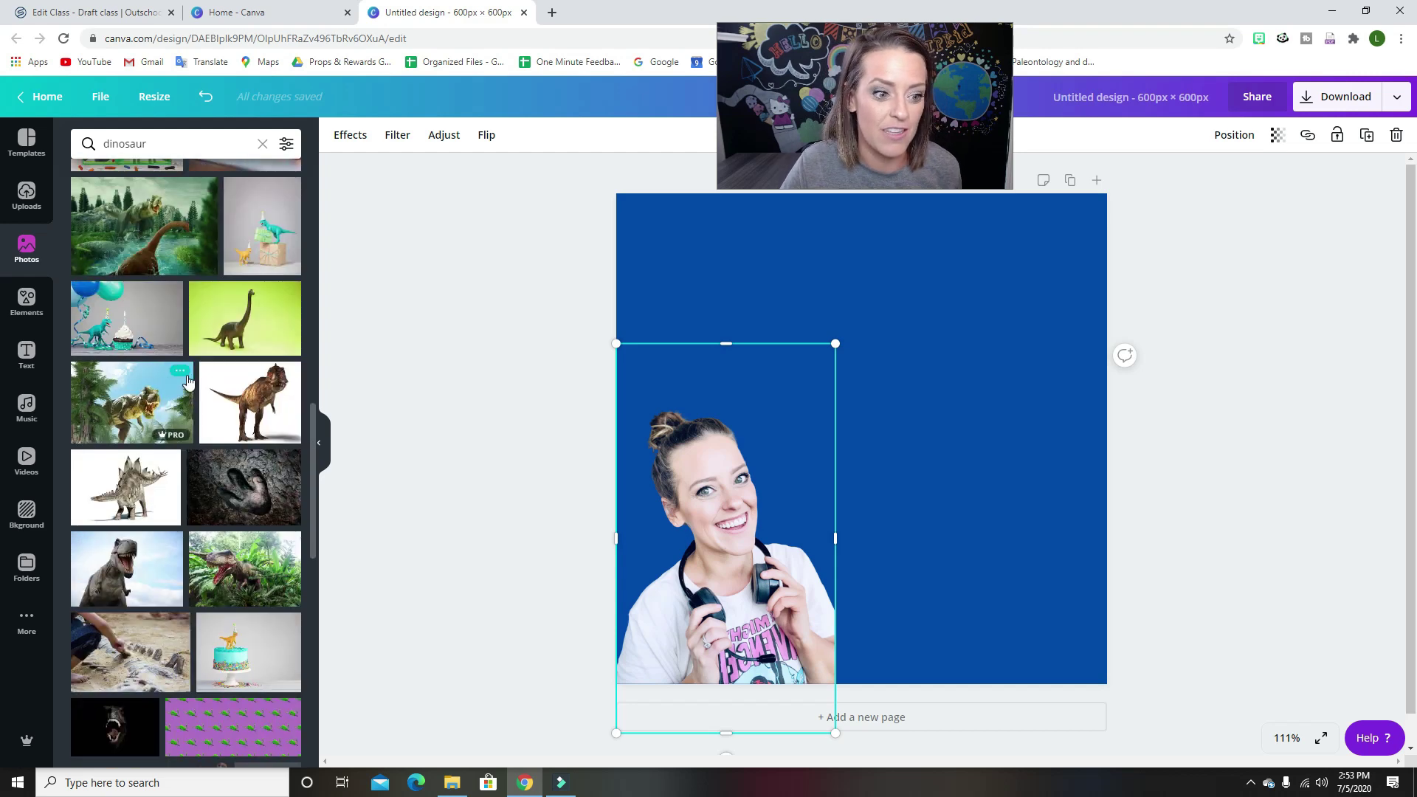
left_click(122, 294)
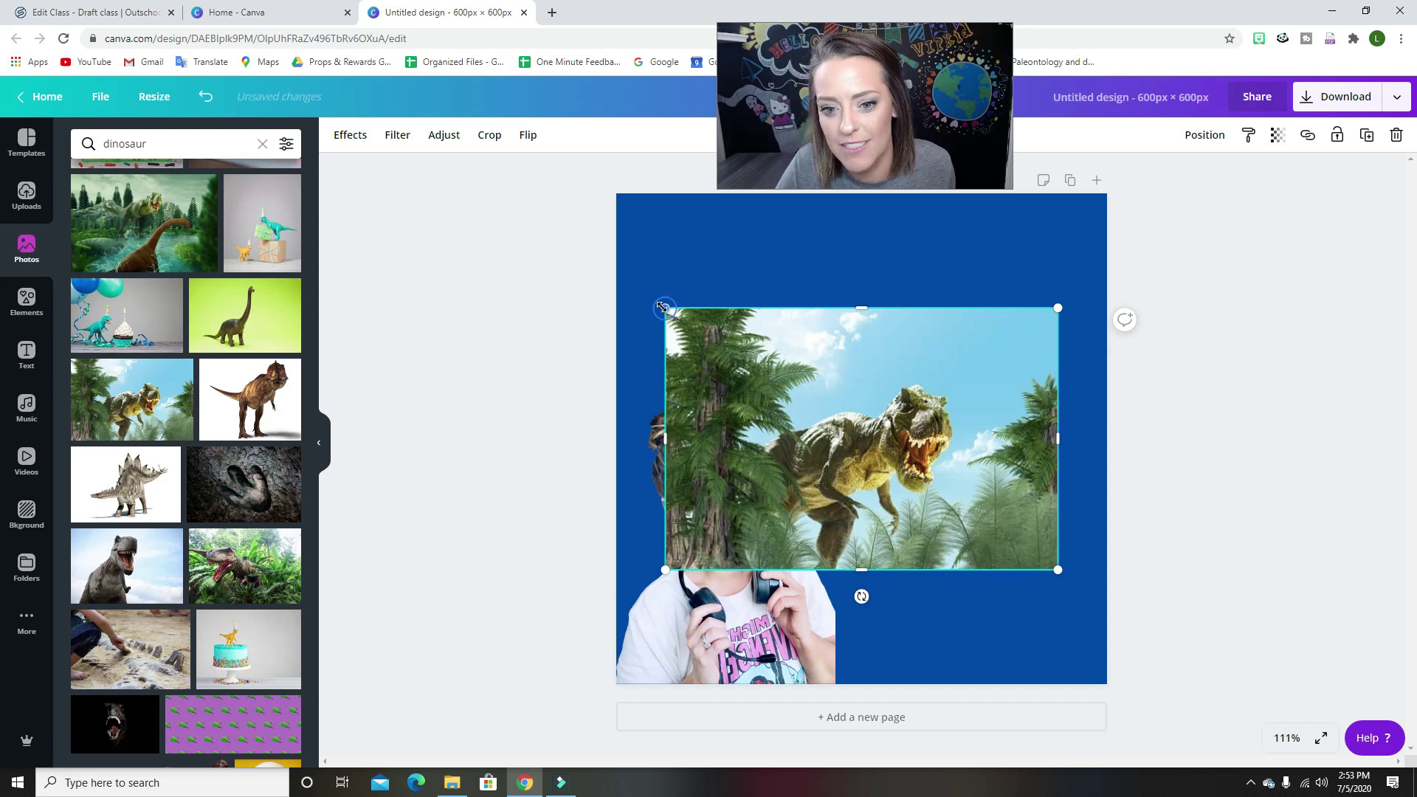
Step: Enlarge the T-rex photo beyond the page's left edge and out towards its right edge
left_click_drag(666, 308, 541, 225)
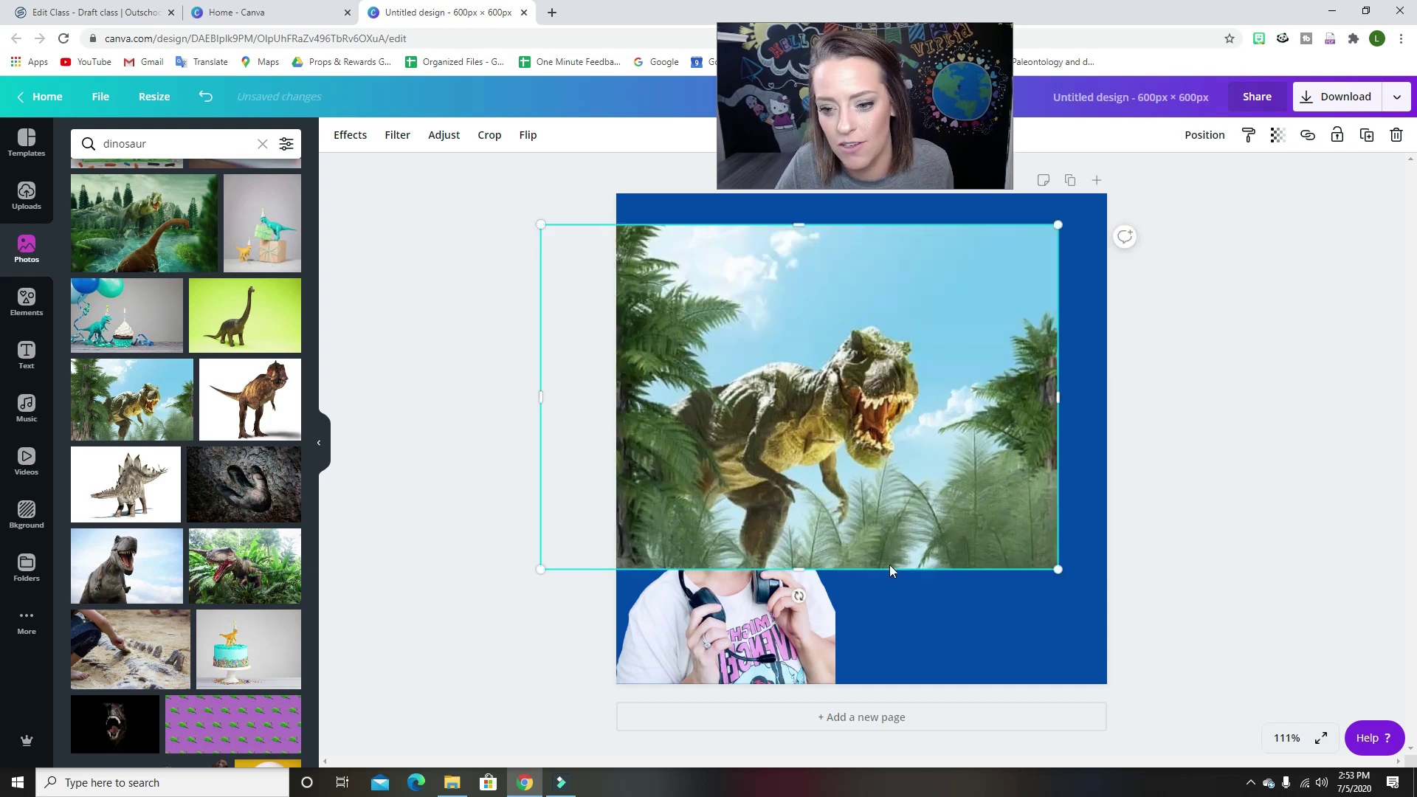
left_click_drag(1058, 569, 829, 648)
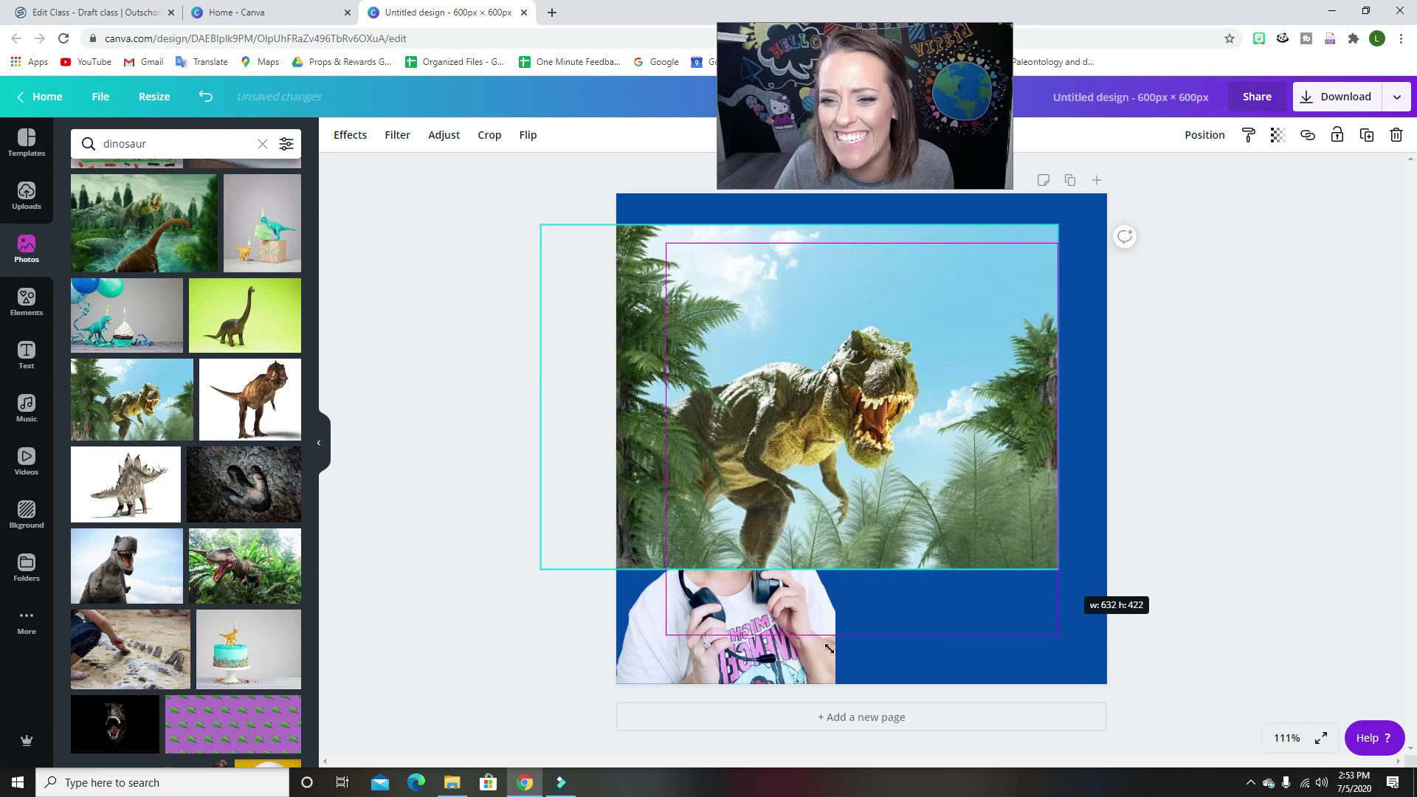
left_click_drag(675, 665, 668, 666)
Step: Bring the portrait cutout forward so it sits in front of the T-rex photo
left_click(734, 655)
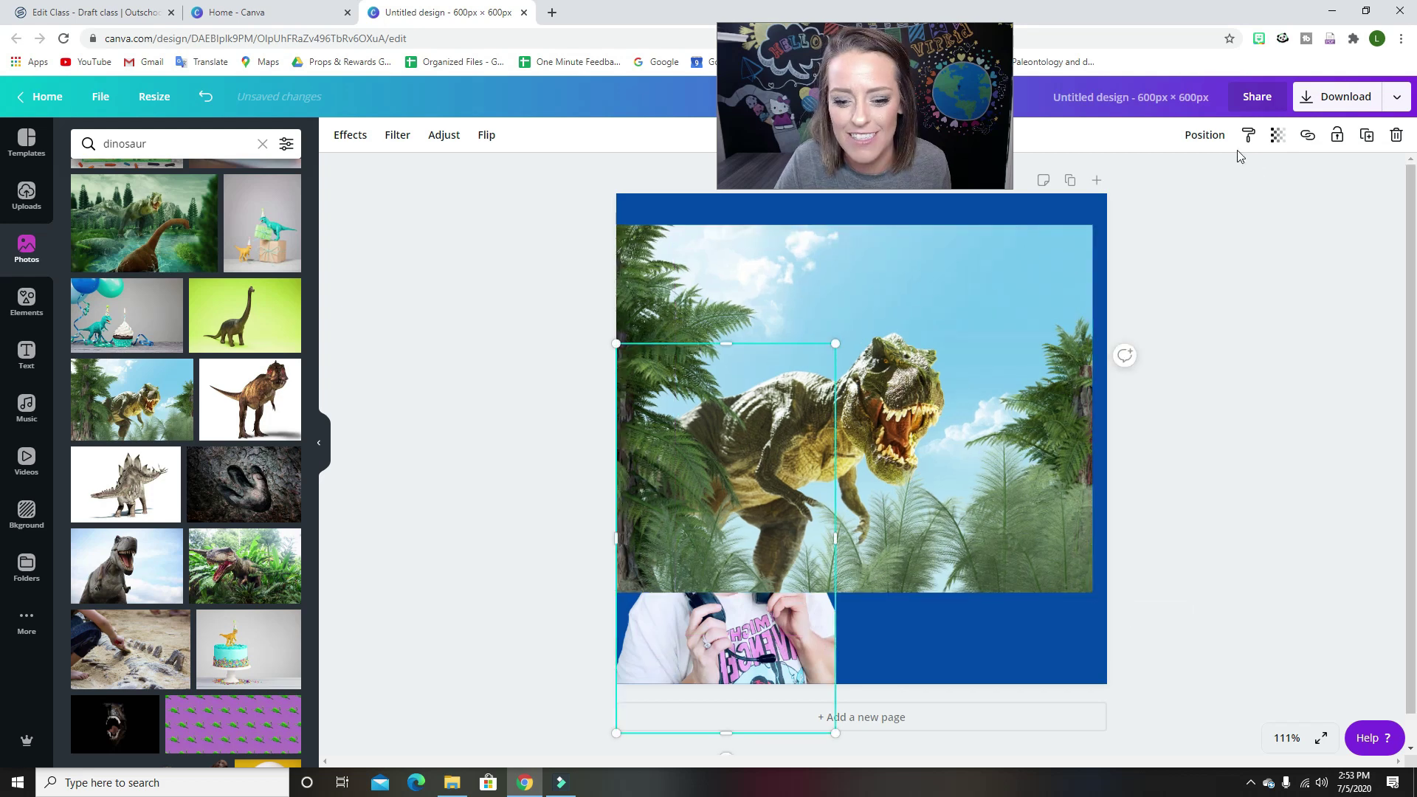
left_click(1200, 135)
left_click(1032, 180)
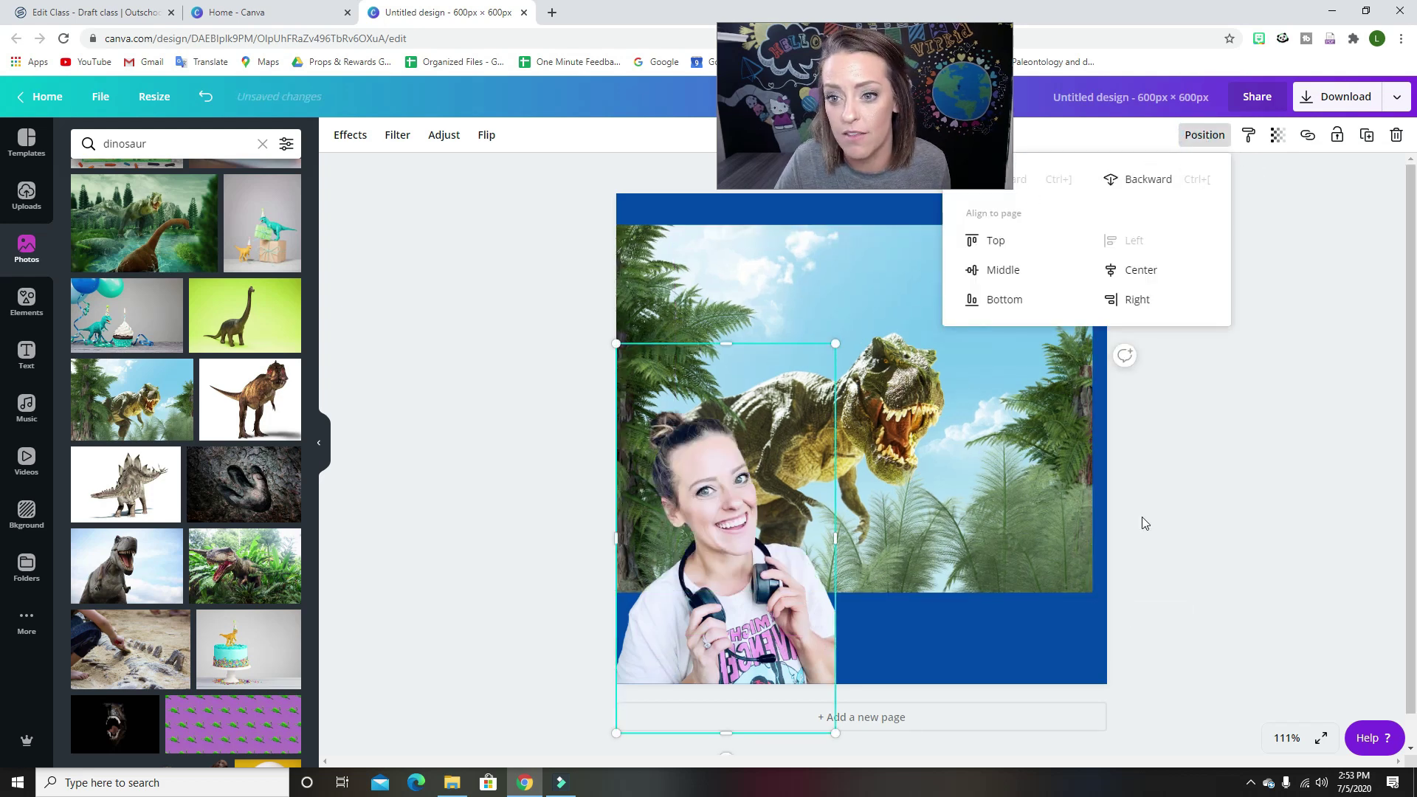
Step: Enlarge the T-rex photo past the page's side edges and stretch it to about 639 px high, covering the page
left_click(966, 490)
left_click_drag(1094, 593, 1176, 649)
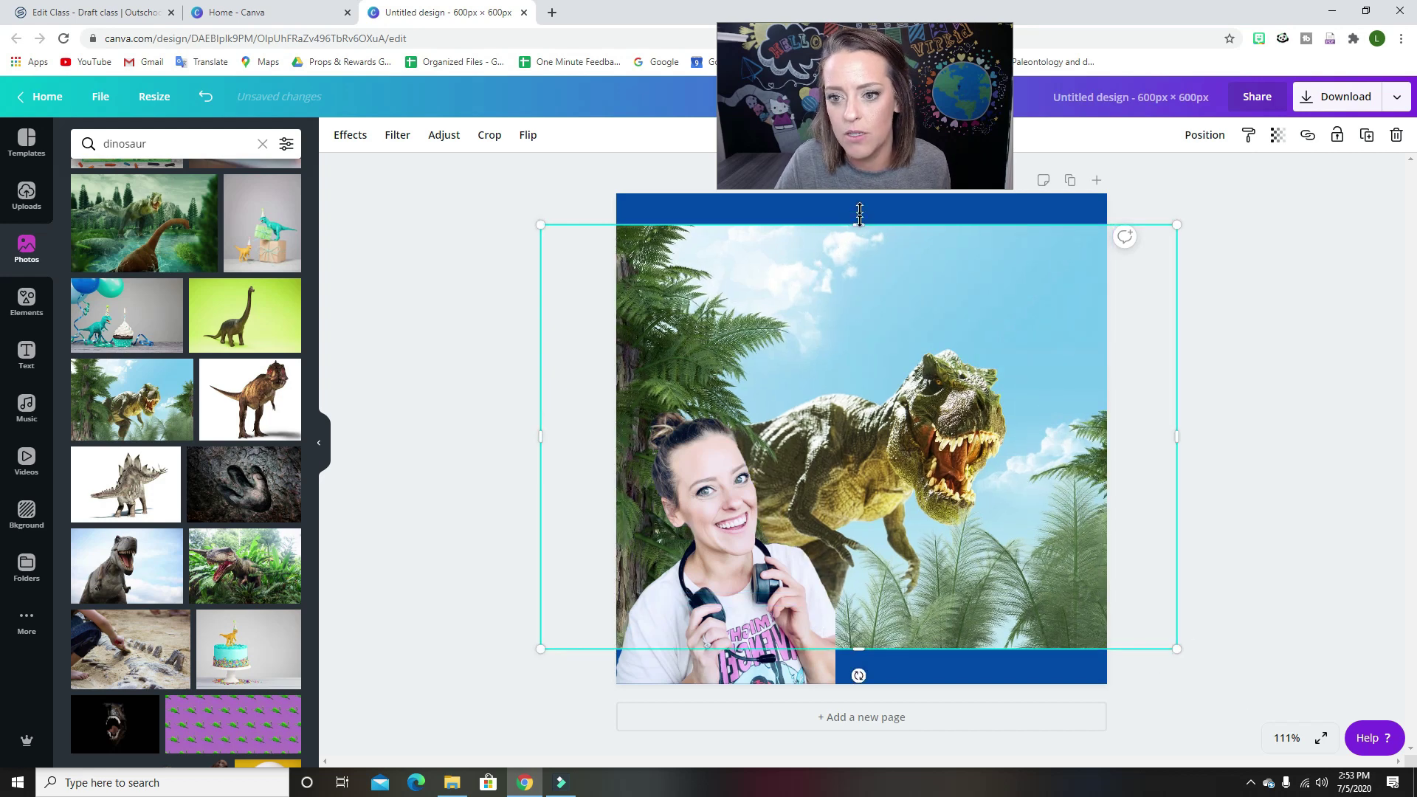
left_click_drag(859, 221, 858, 183)
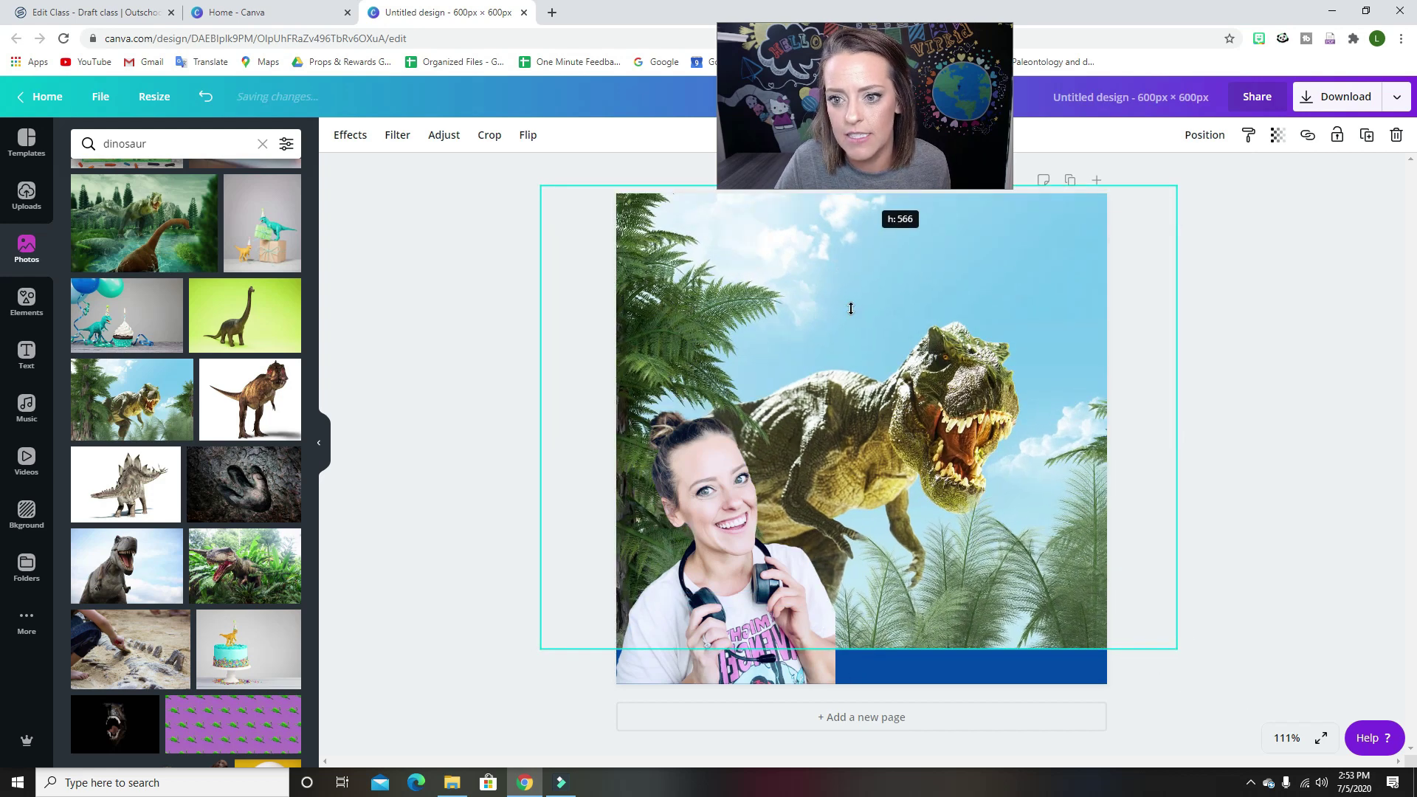
left_click_drag(861, 649, 862, 706)
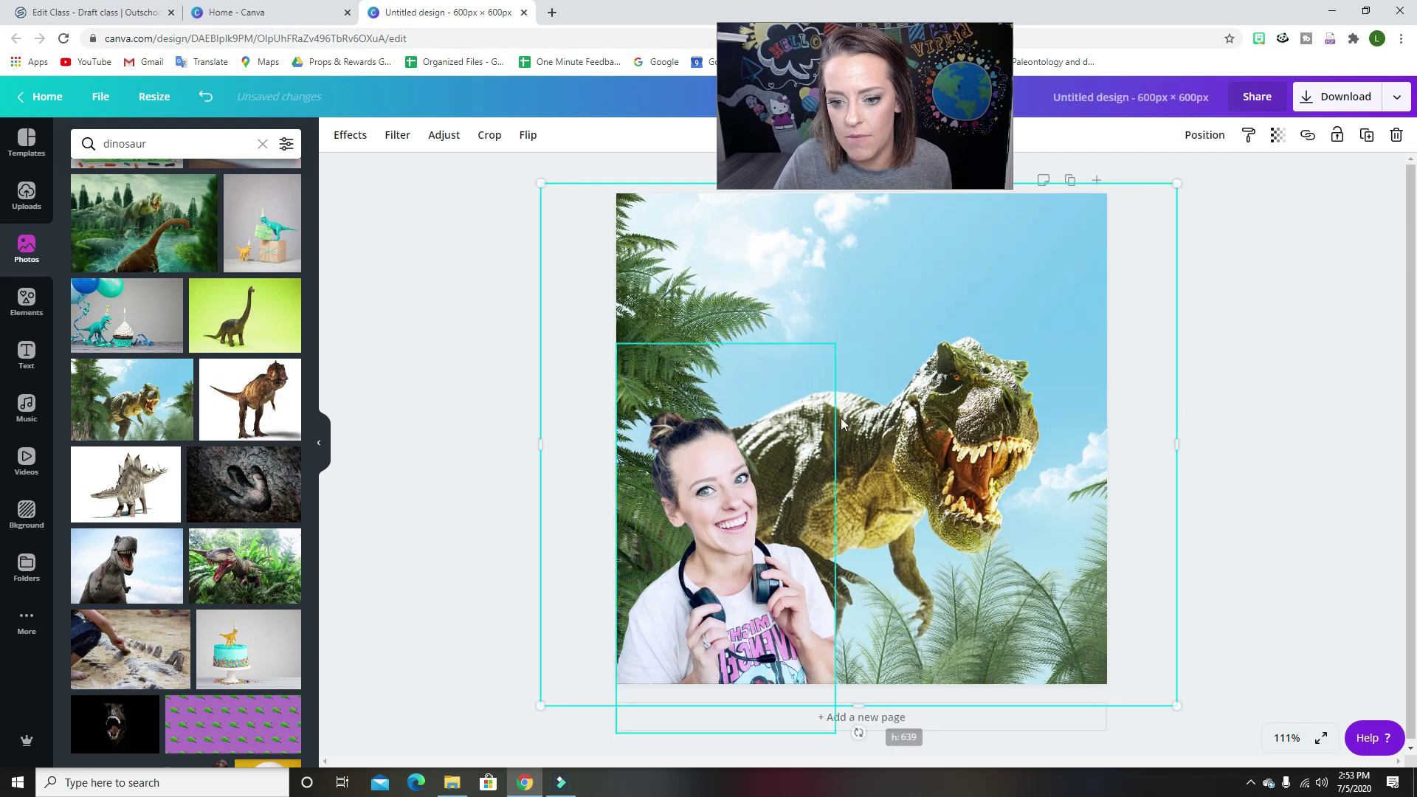
Step: Shift the T-rex photo left, widen it to 820 px to reach the right page edge, and move the portrait to the lower-right corner
left_click_drag(939, 285, 857, 287)
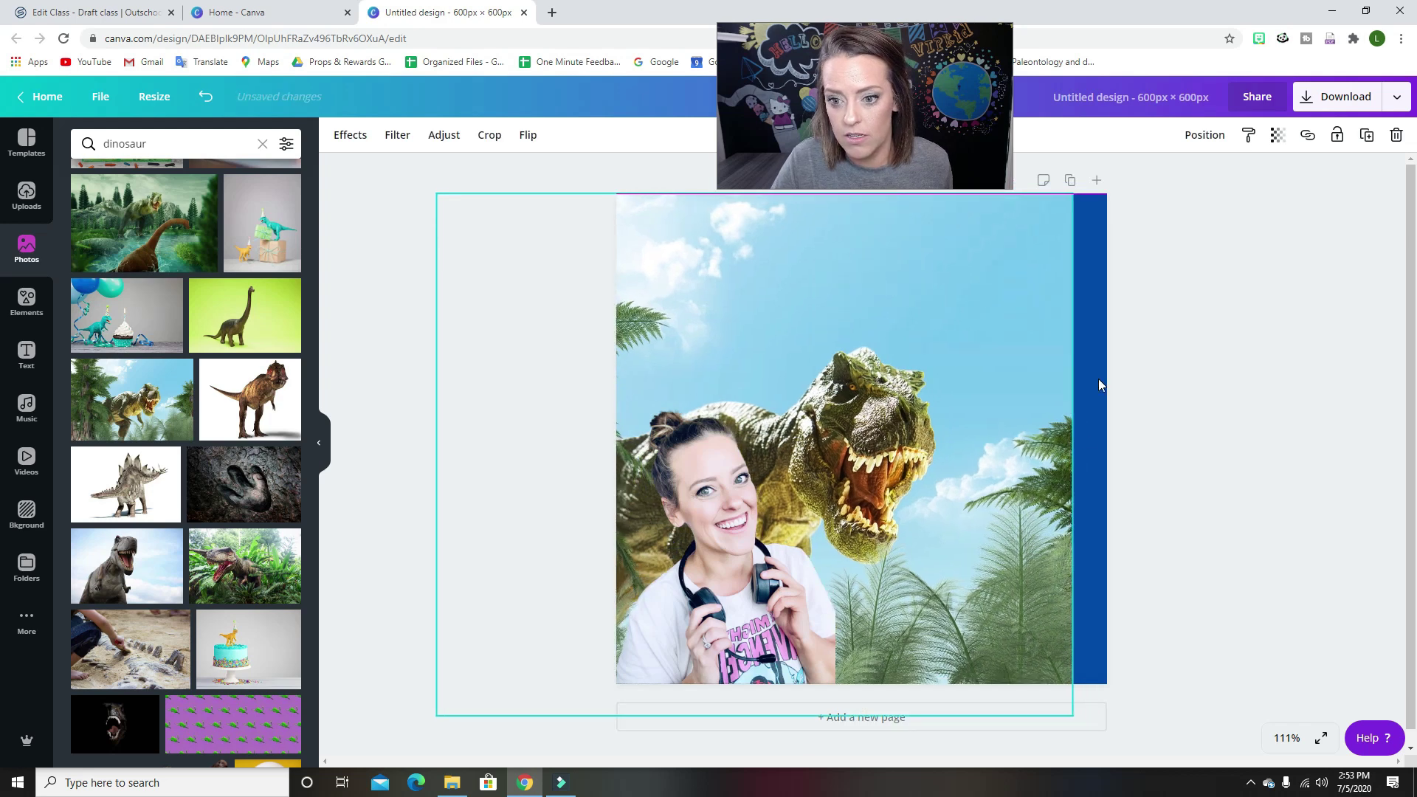
left_click_drag(1103, 454, 1118, 452)
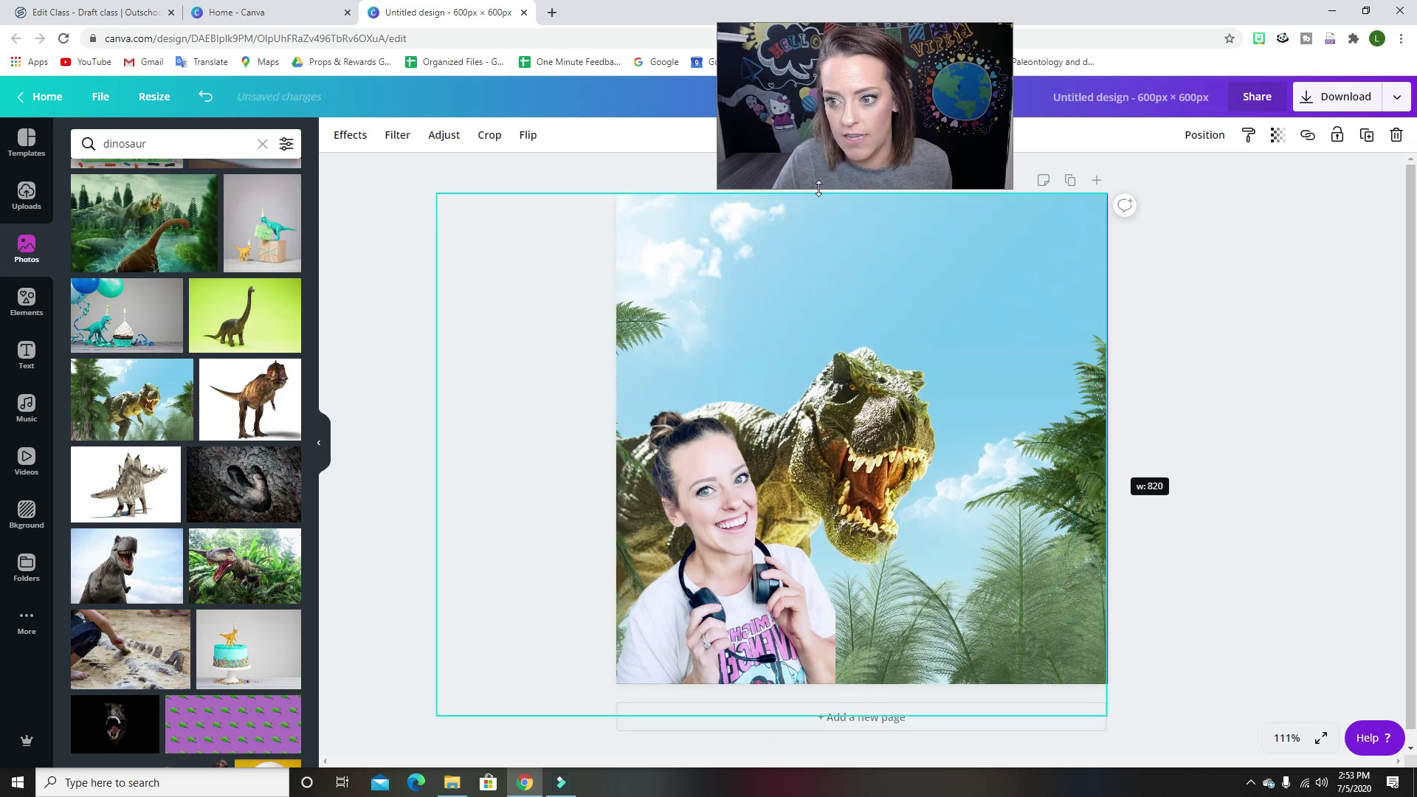
left_click(733, 513)
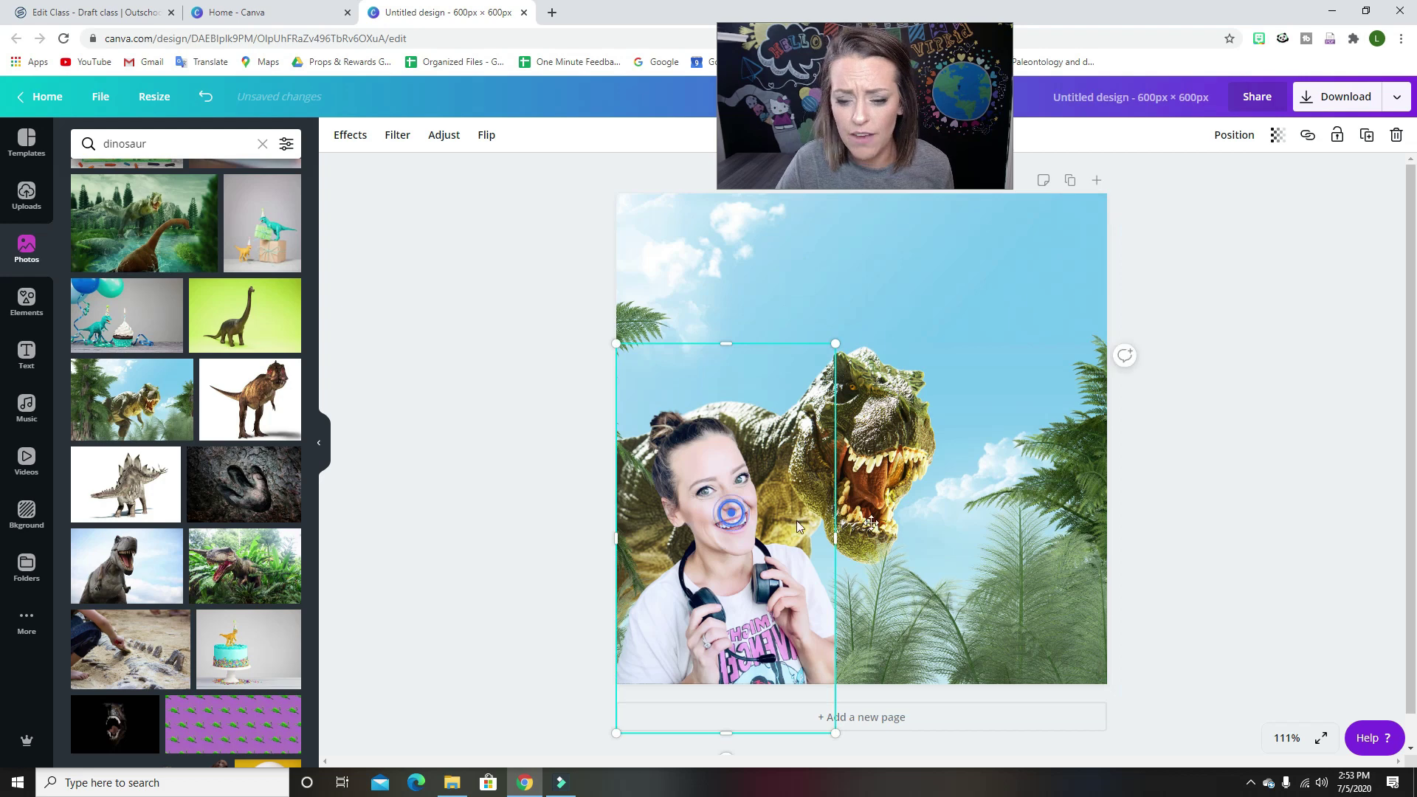
left_click_drag(732, 512, 1025, 514)
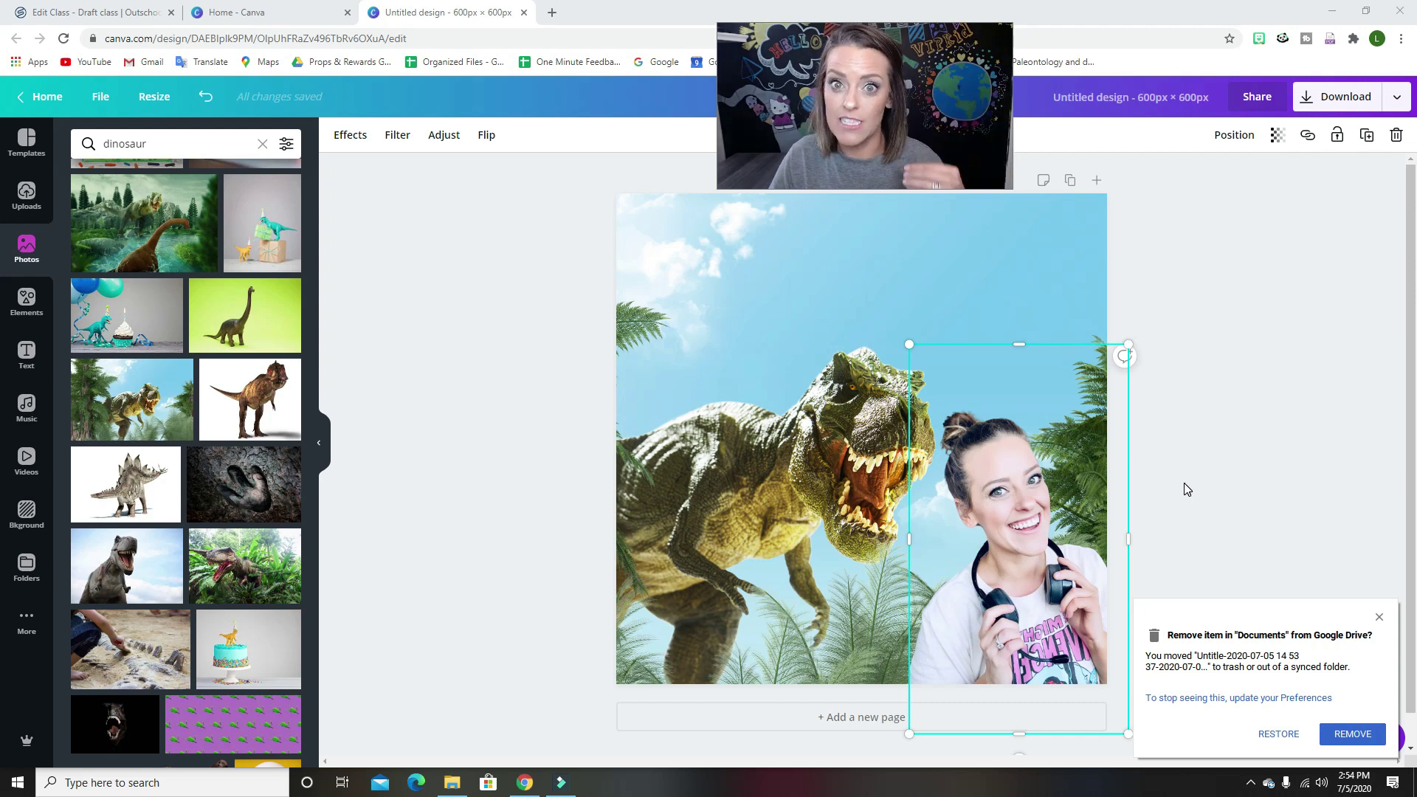
Step: Download the design as a PNG at size 1 and dismiss the Google Drive removal notice
left_click(1341, 105)
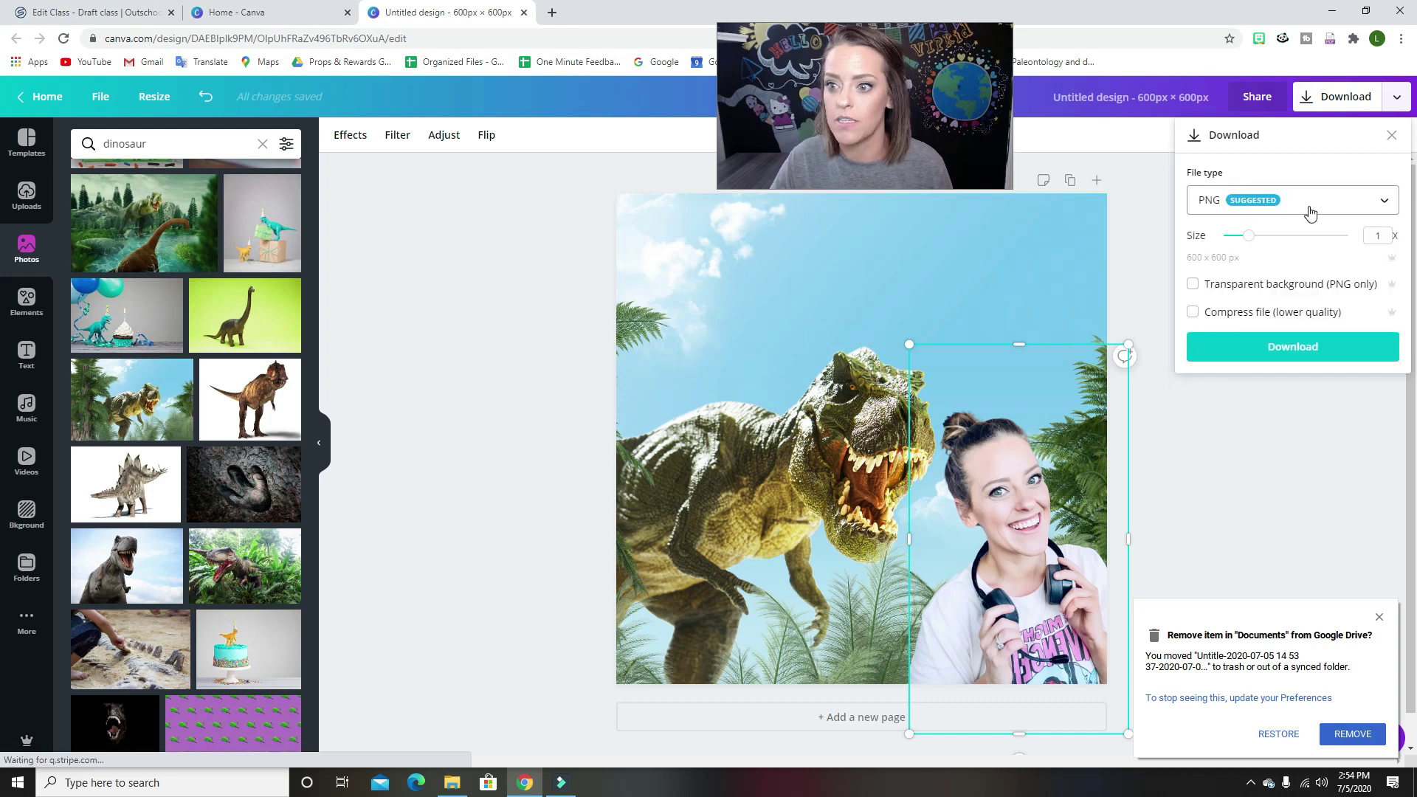
left_click(1279, 348)
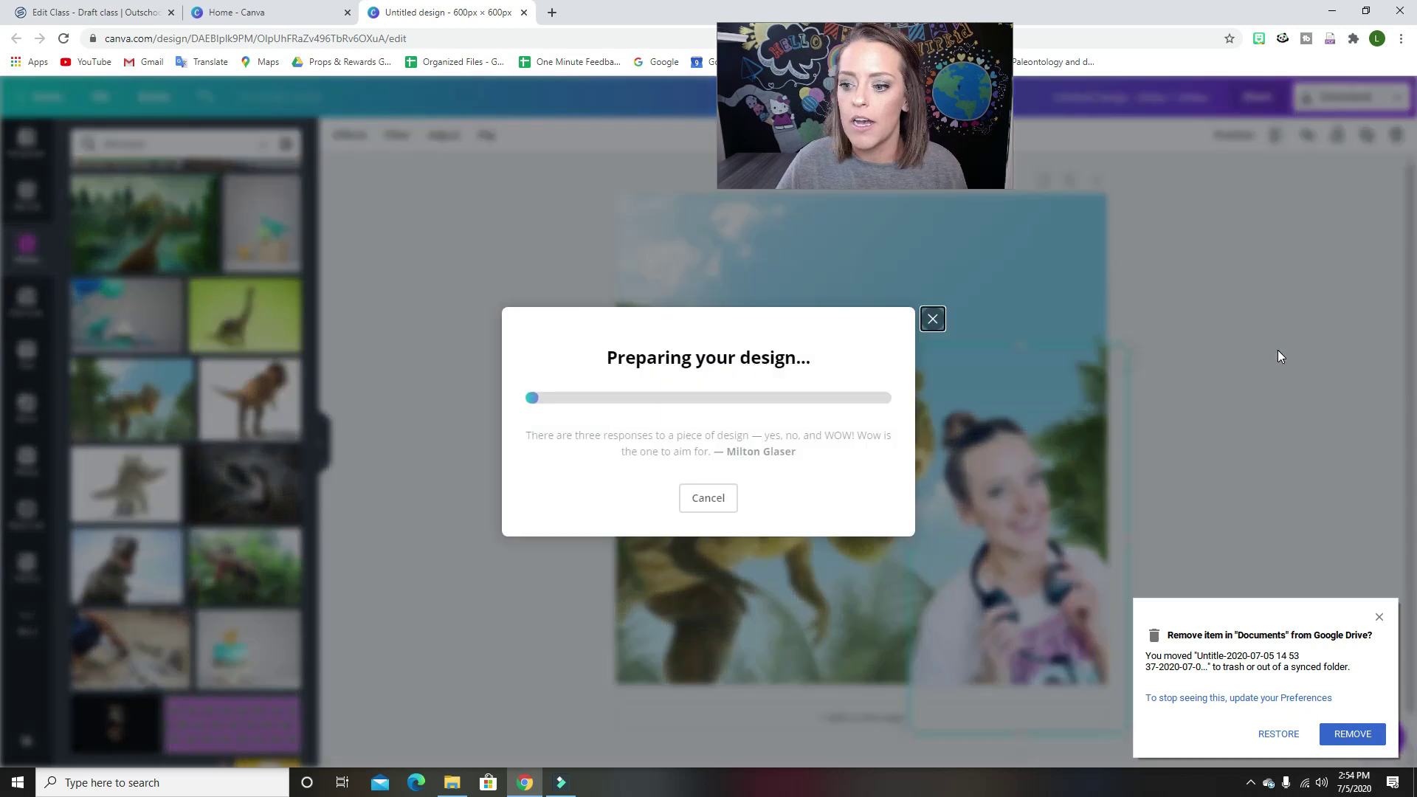
left_click(1379, 616)
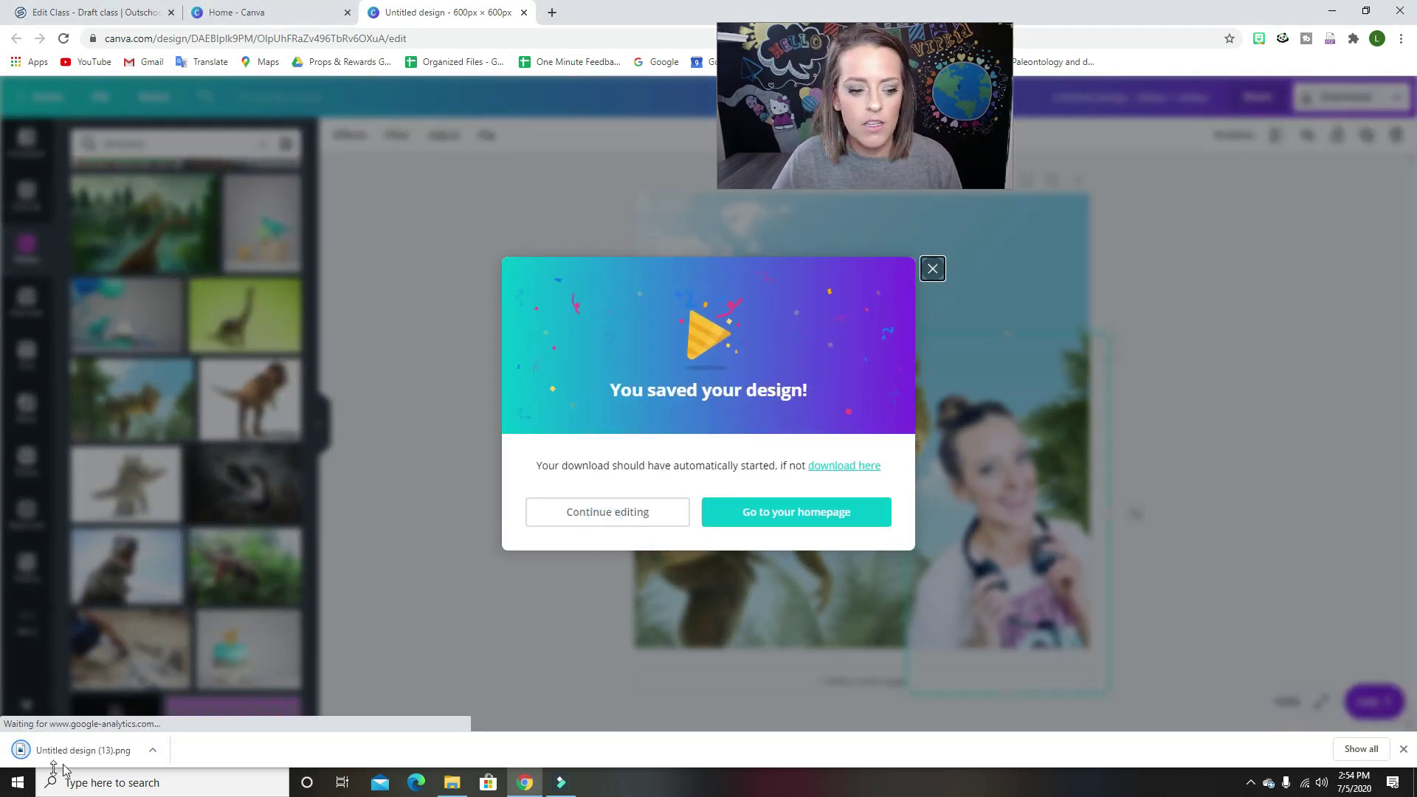
Step: Open the downloaded "Untitled design (13).png" in Photos and save a PNG copy in the Paleontology 101 folder
left_click(72, 751)
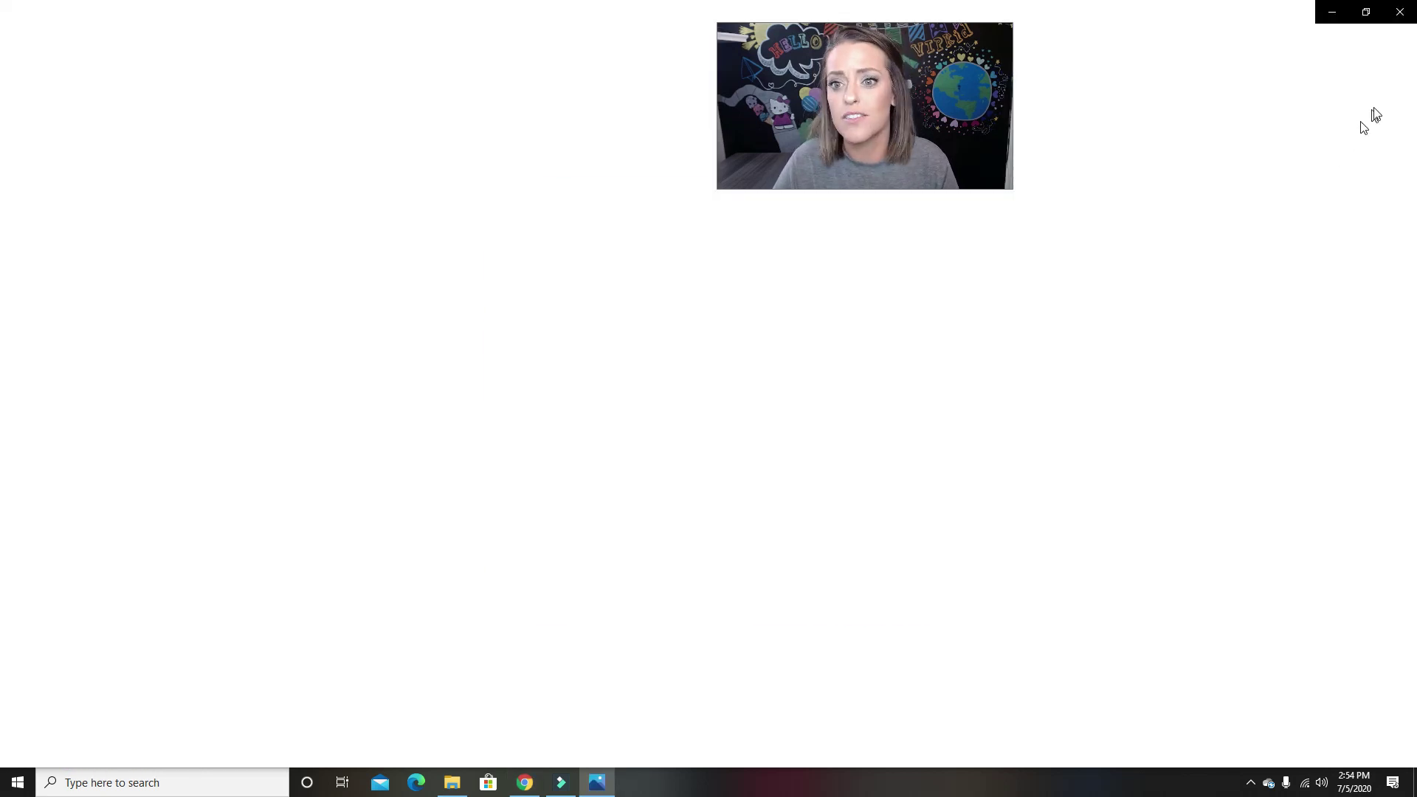
left_click(1399, 41)
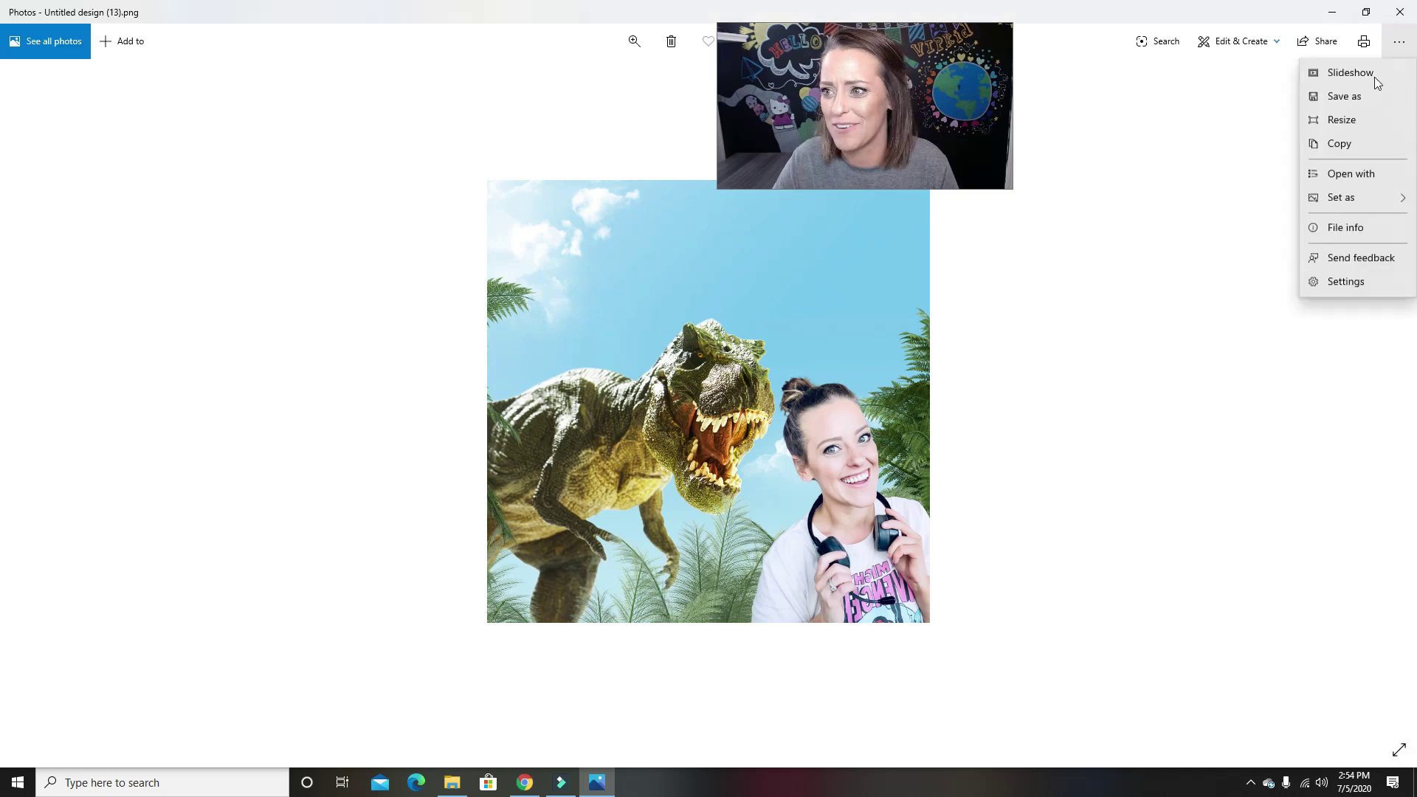
left_click(1355, 98)
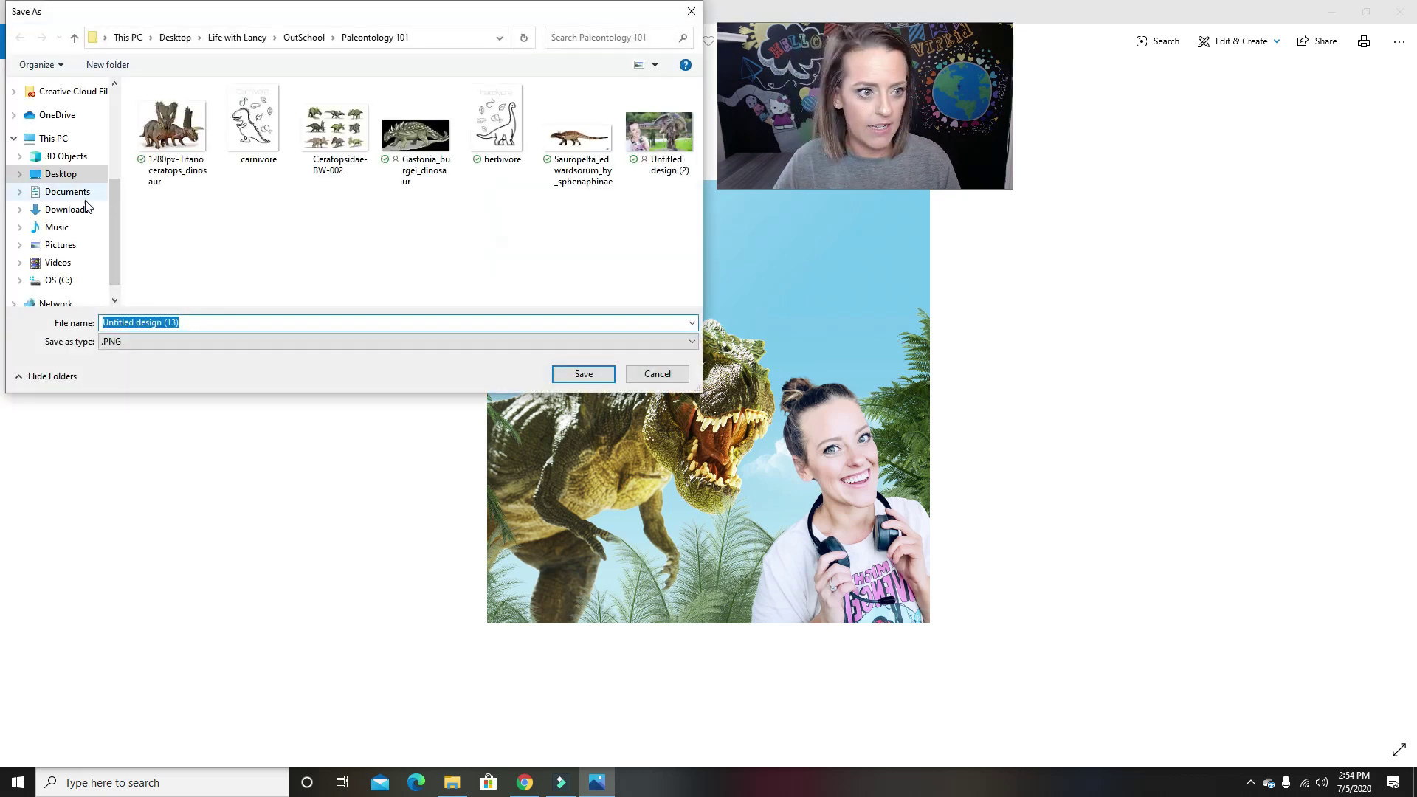
scroll(85, 200, "up", 1)
scroll(86, 201, "up", 3)
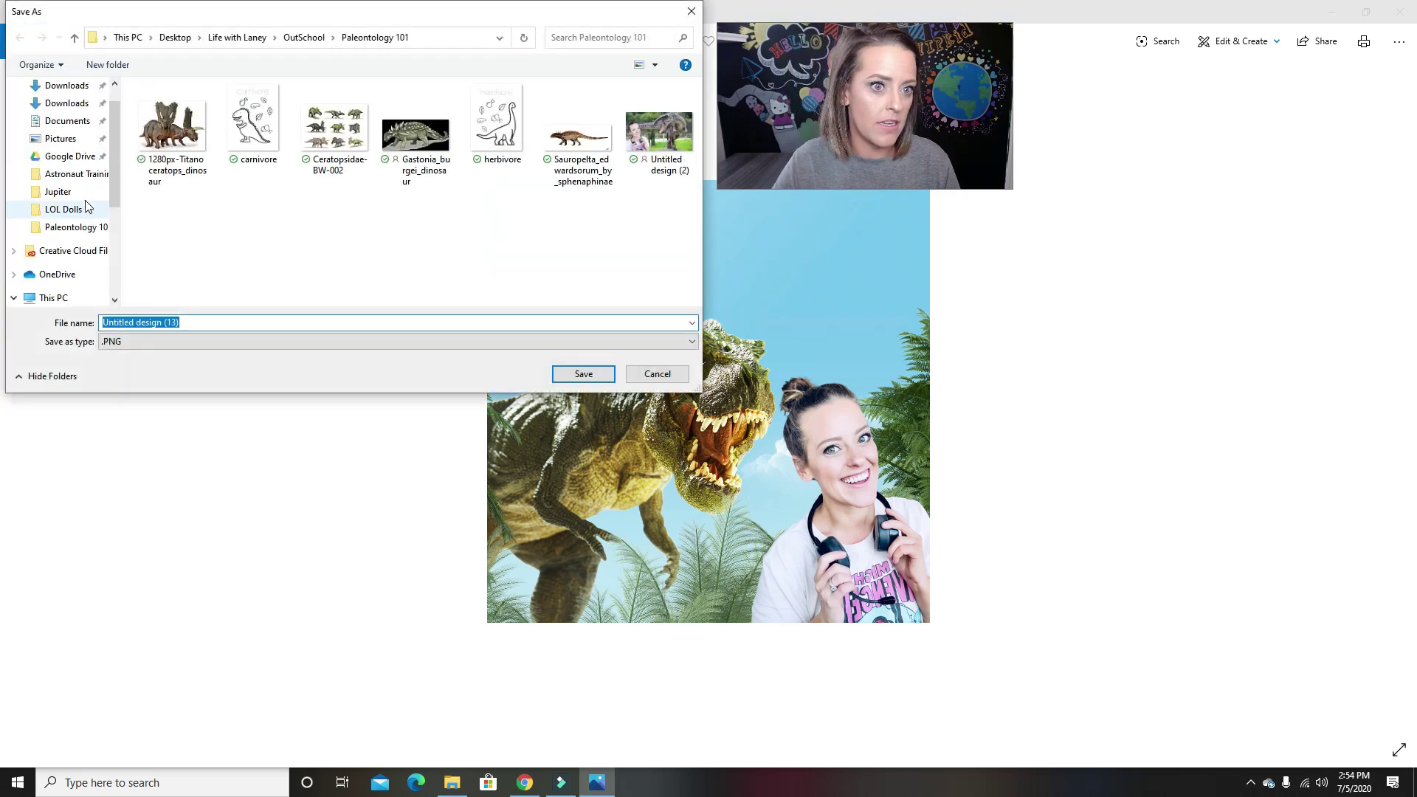
left_click(590, 378)
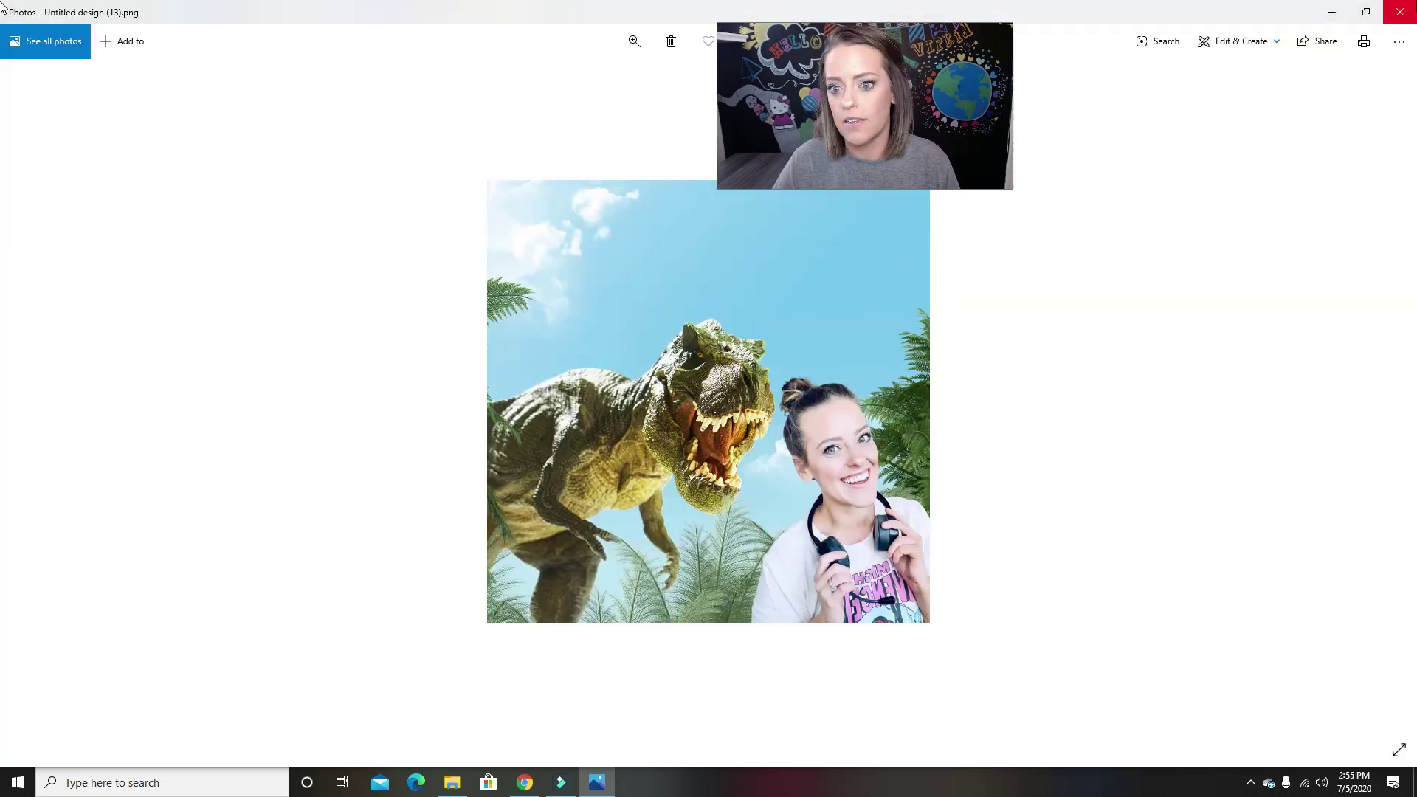
Step: Return to the browser and switch to the Outschool draft class editor, at the beginning of its listing form
key("alt+Tab")
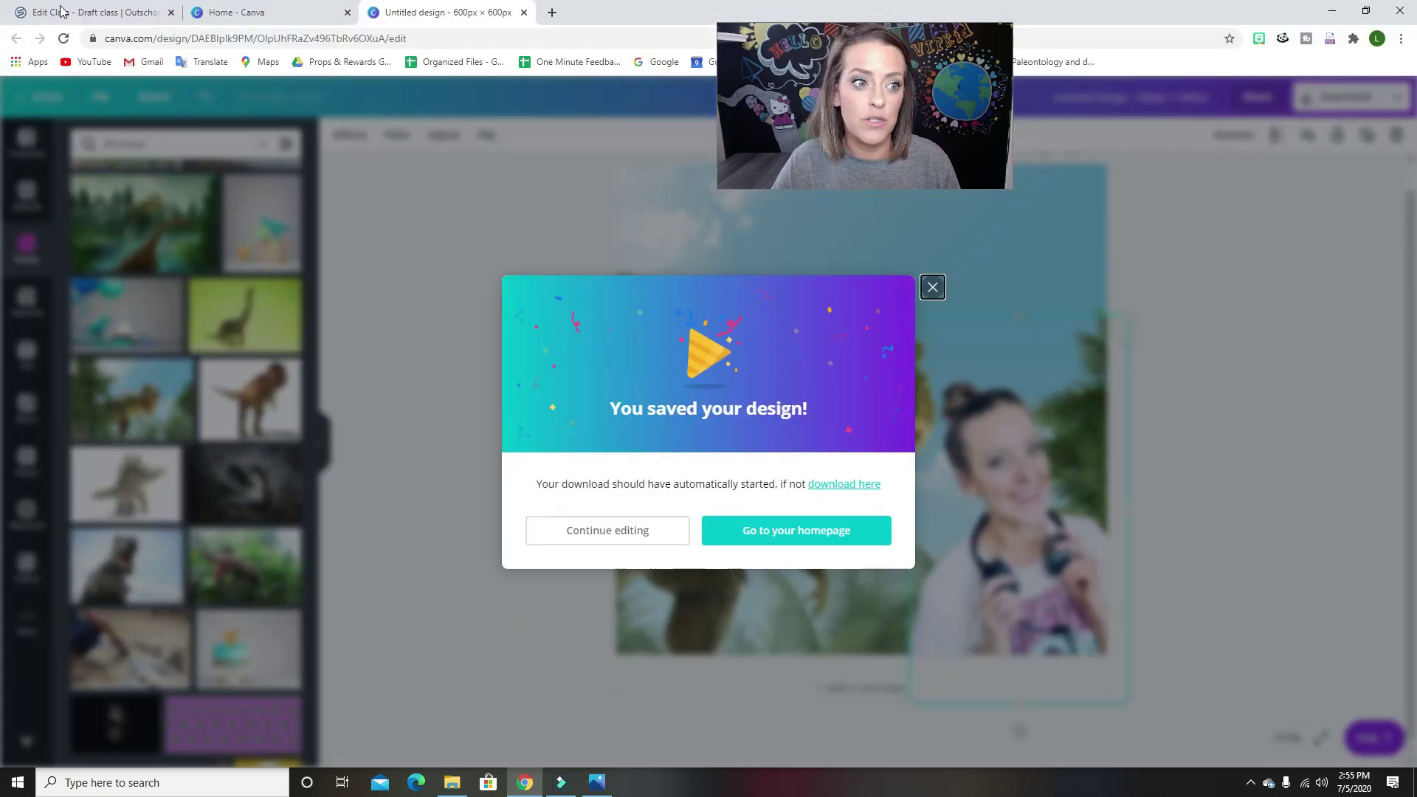
left_click(61, 10)
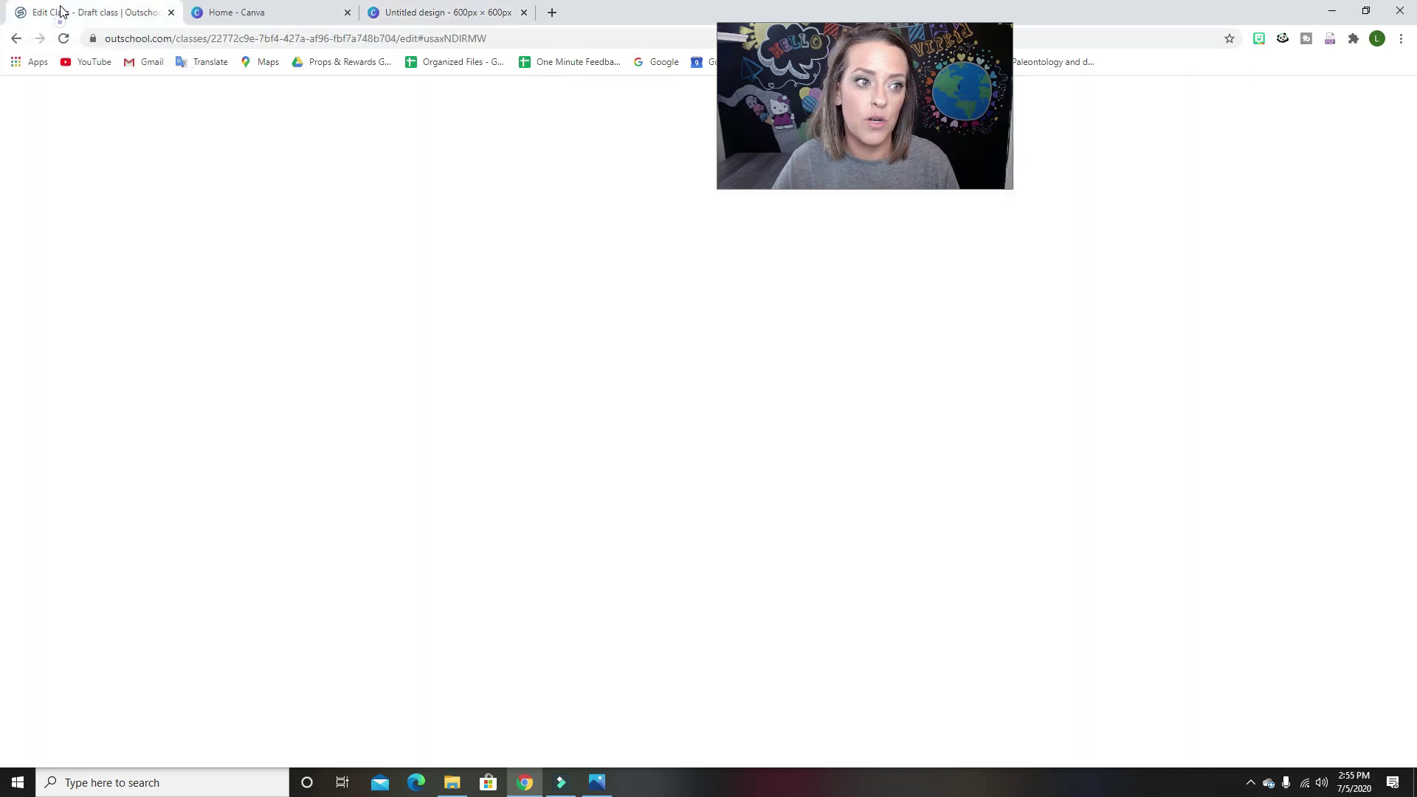
scroll(170, 355, "up", 5)
scroll(170, 355, "up", 5)
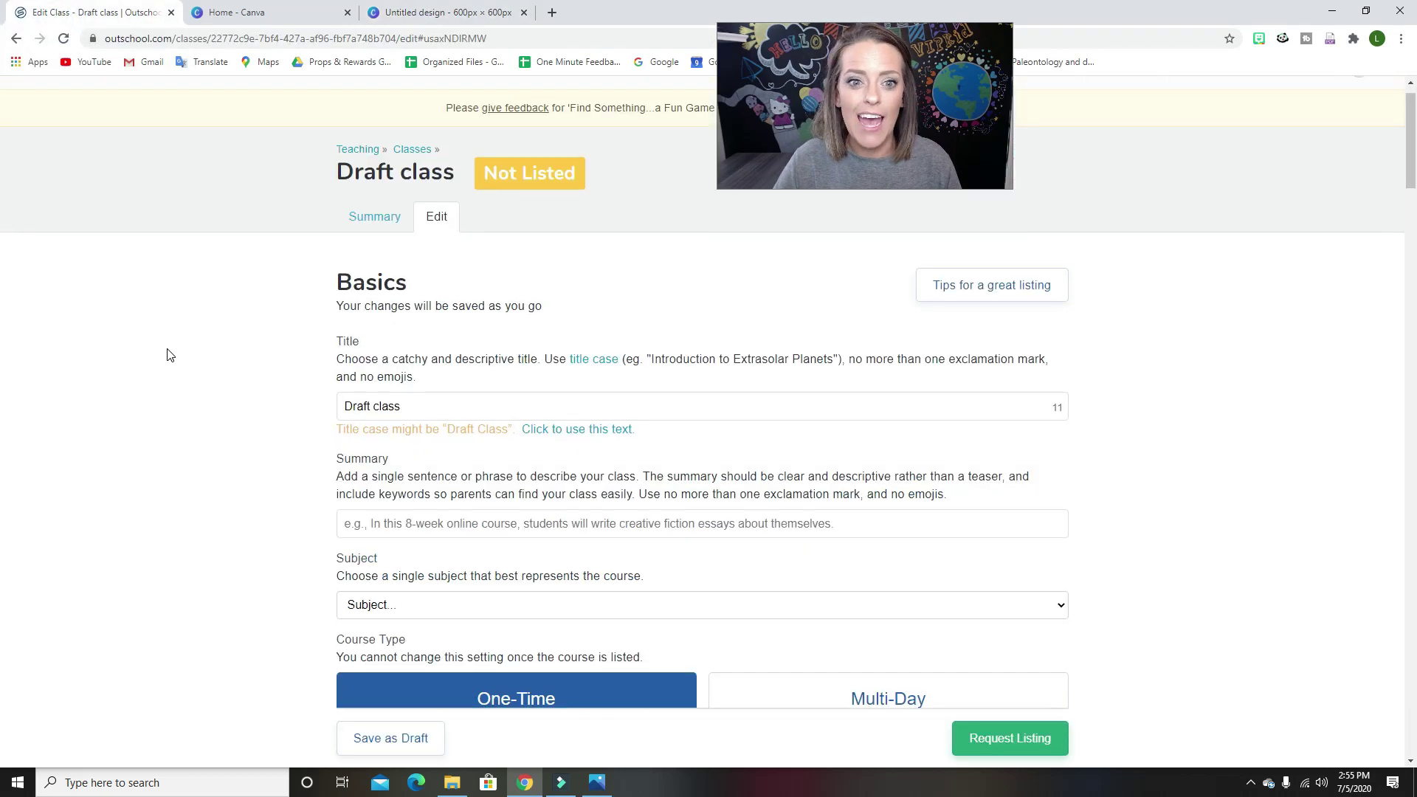
Step: Review the draft class's title, summary, subject choices and course types, down to the Image and Video section
scroll(170, 355, "down", 3)
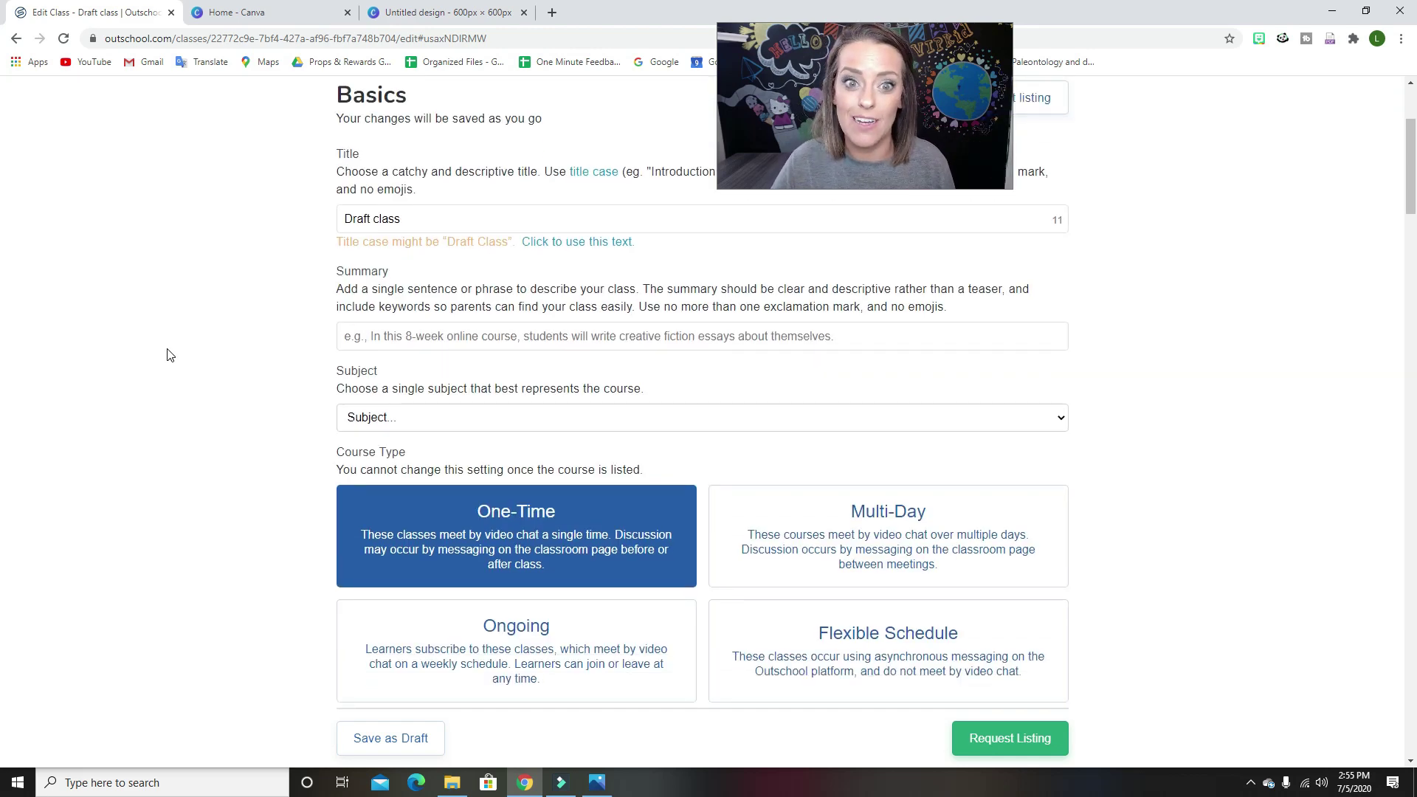
triple_click(373, 218)
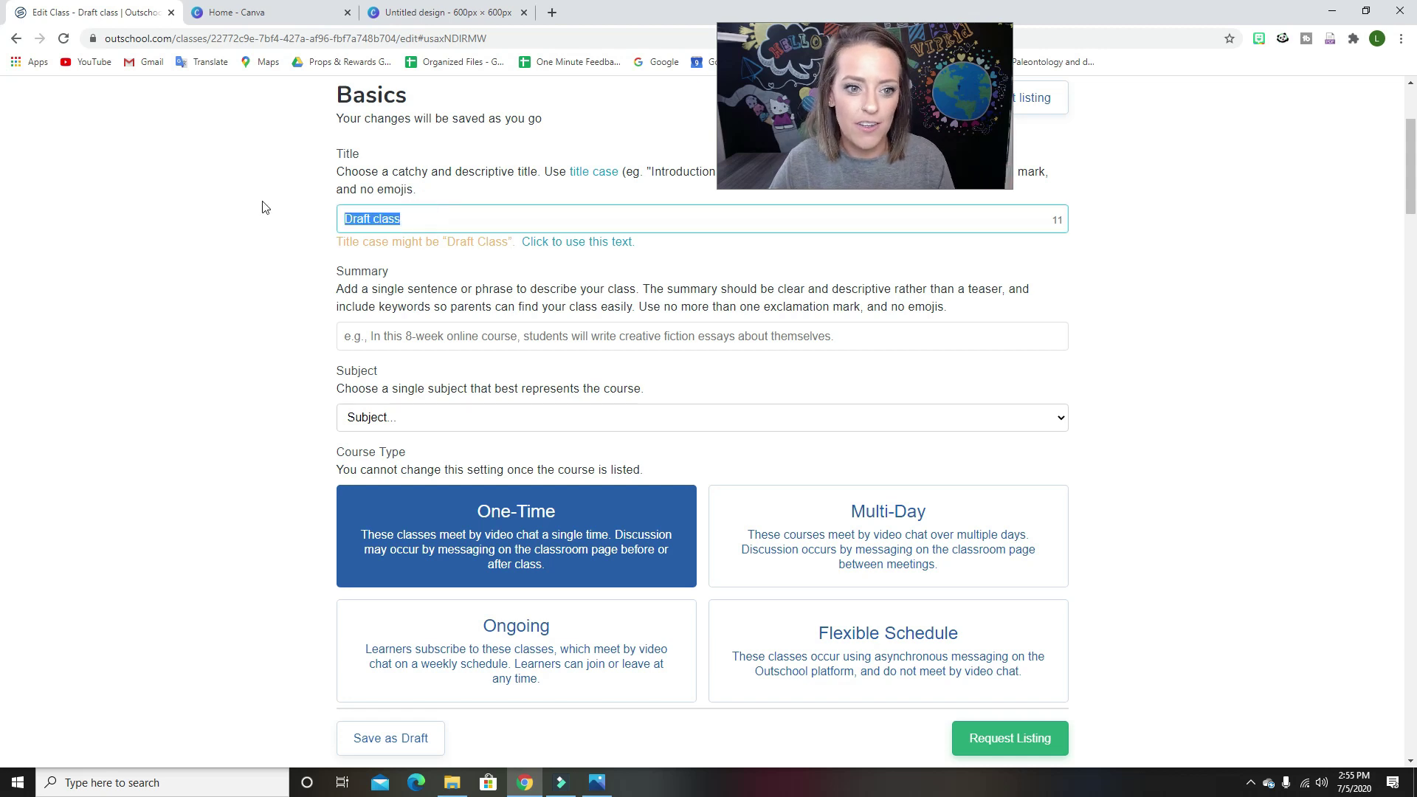
left_click(414, 419)
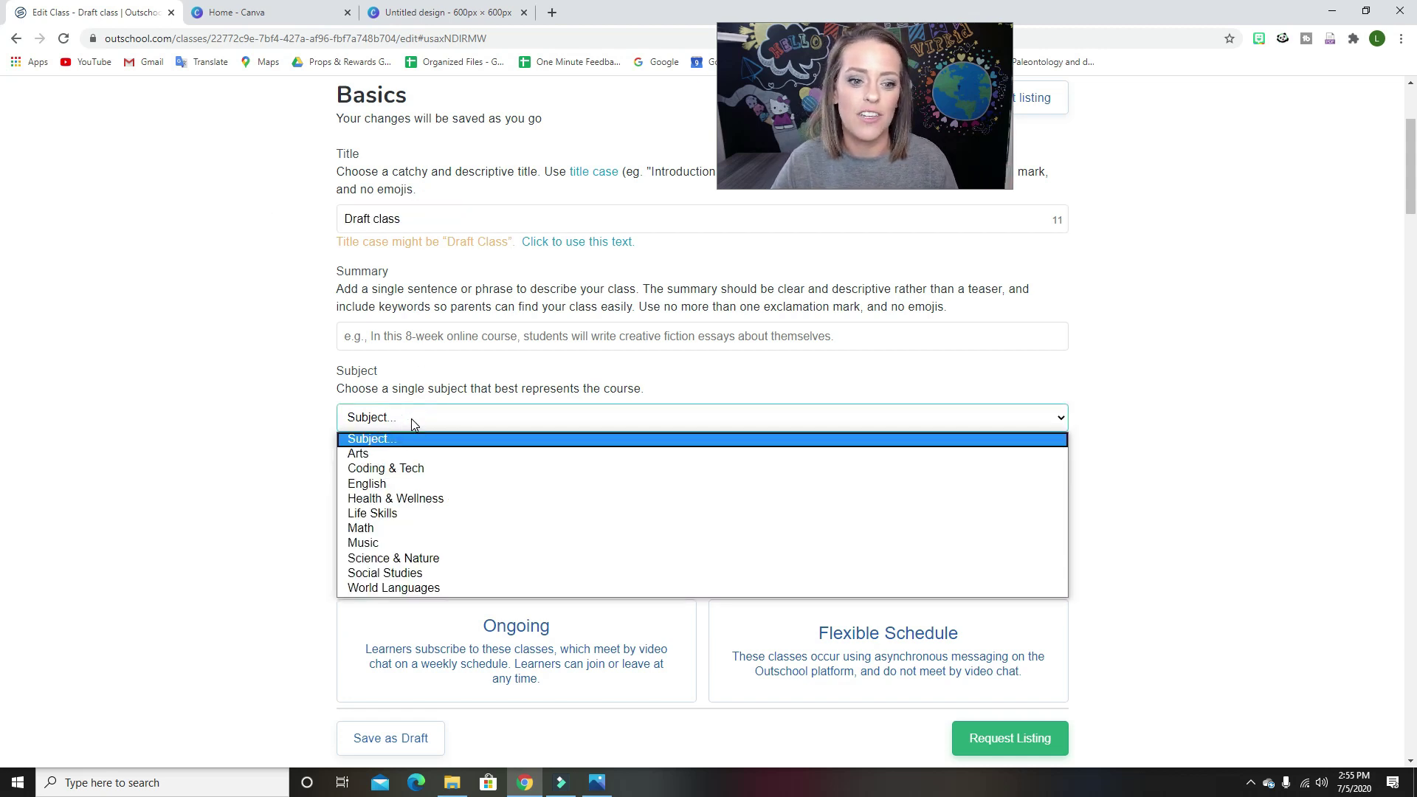
left_click(448, 346)
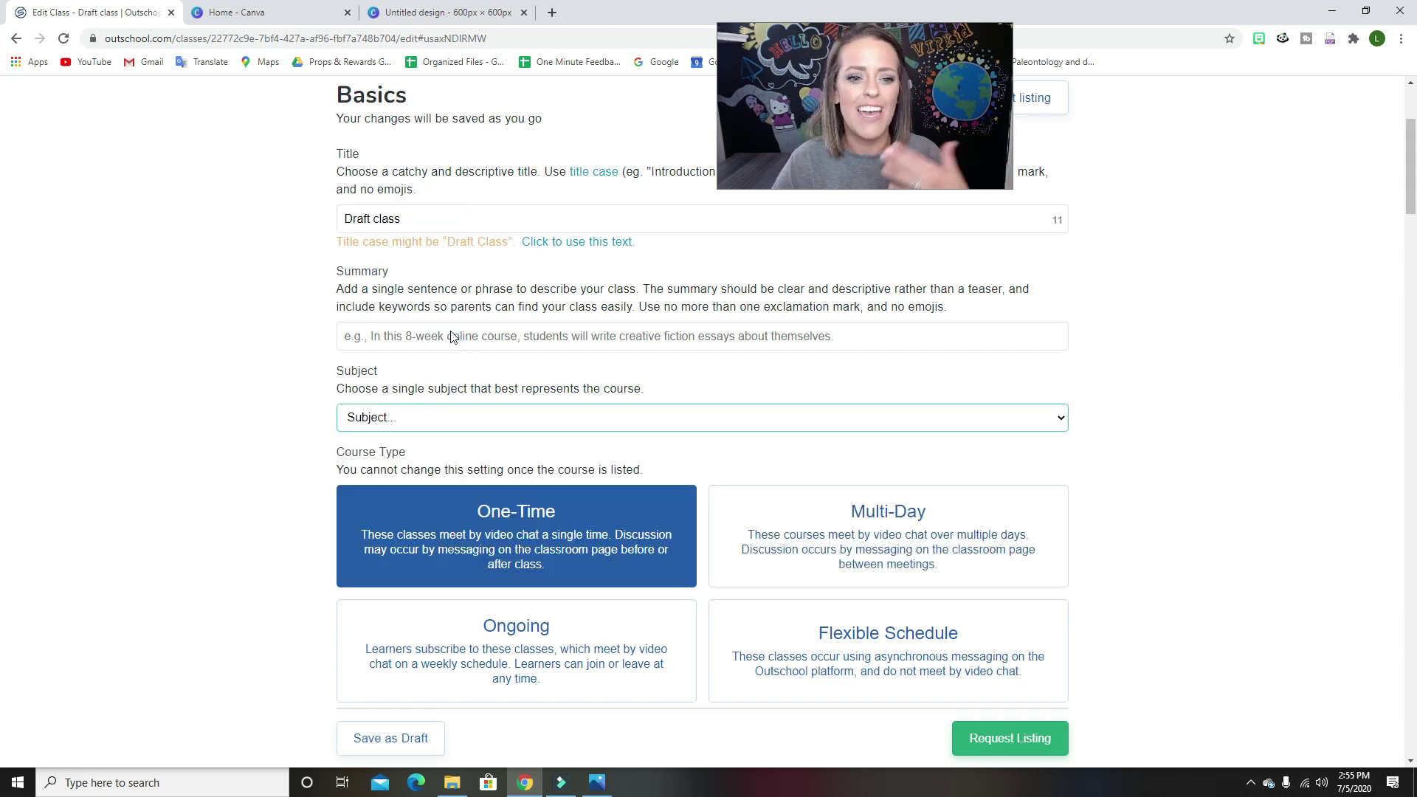
left_click(428, 290)
scroll(436, 362, "down", 6)
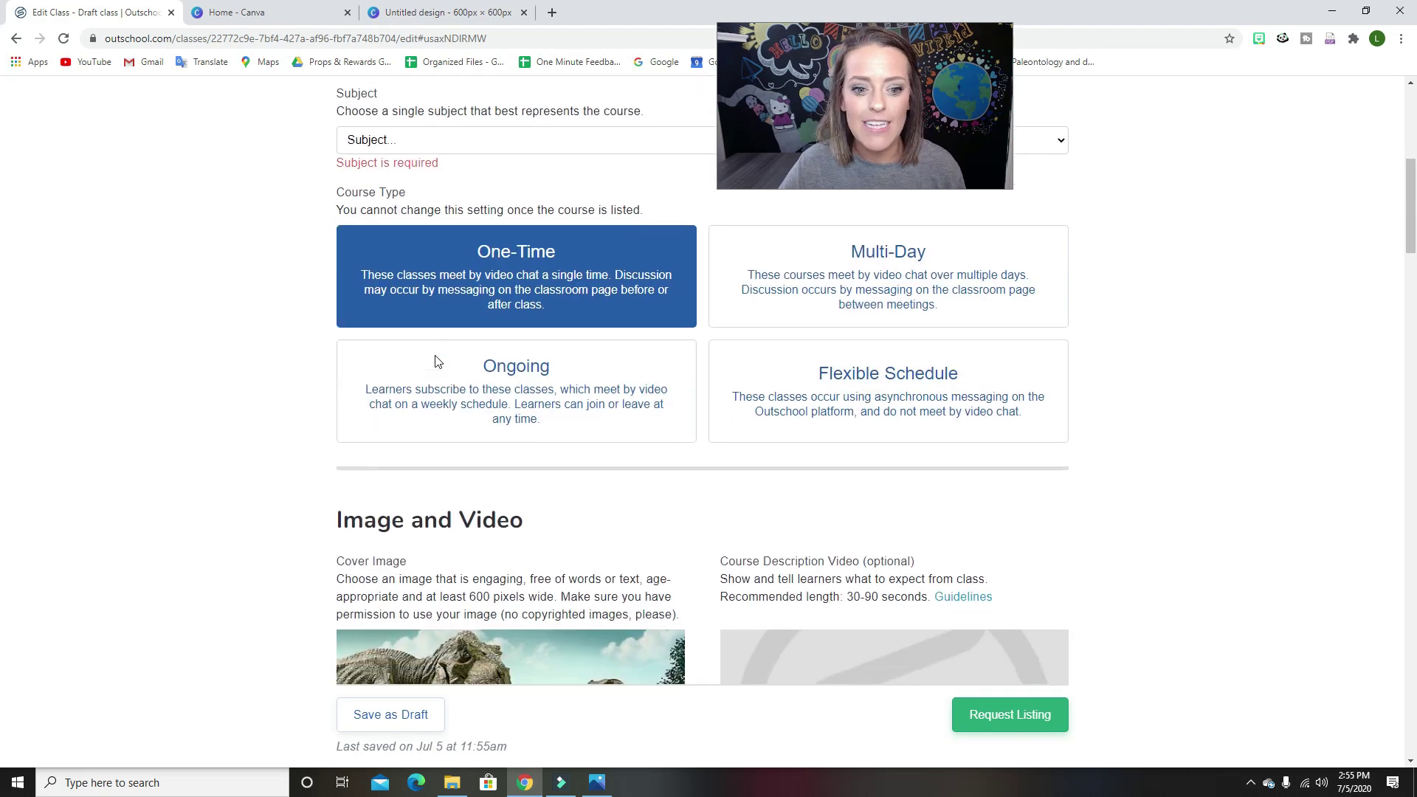
Step: Choose "Untitled design (13)" from the Paleontology 101 folder as the draft class's new cover image
scroll(436, 371, "down", 1)
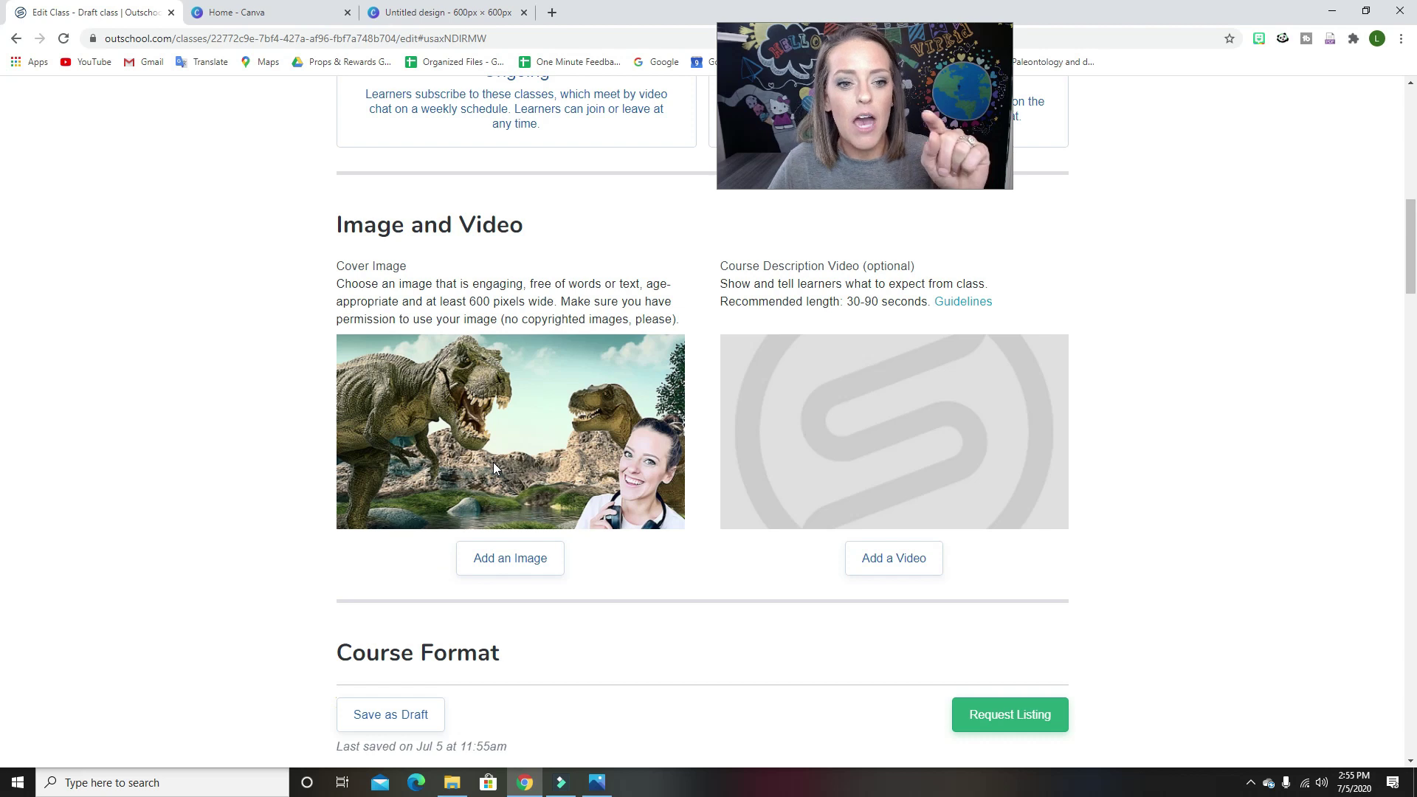
left_click(520, 559)
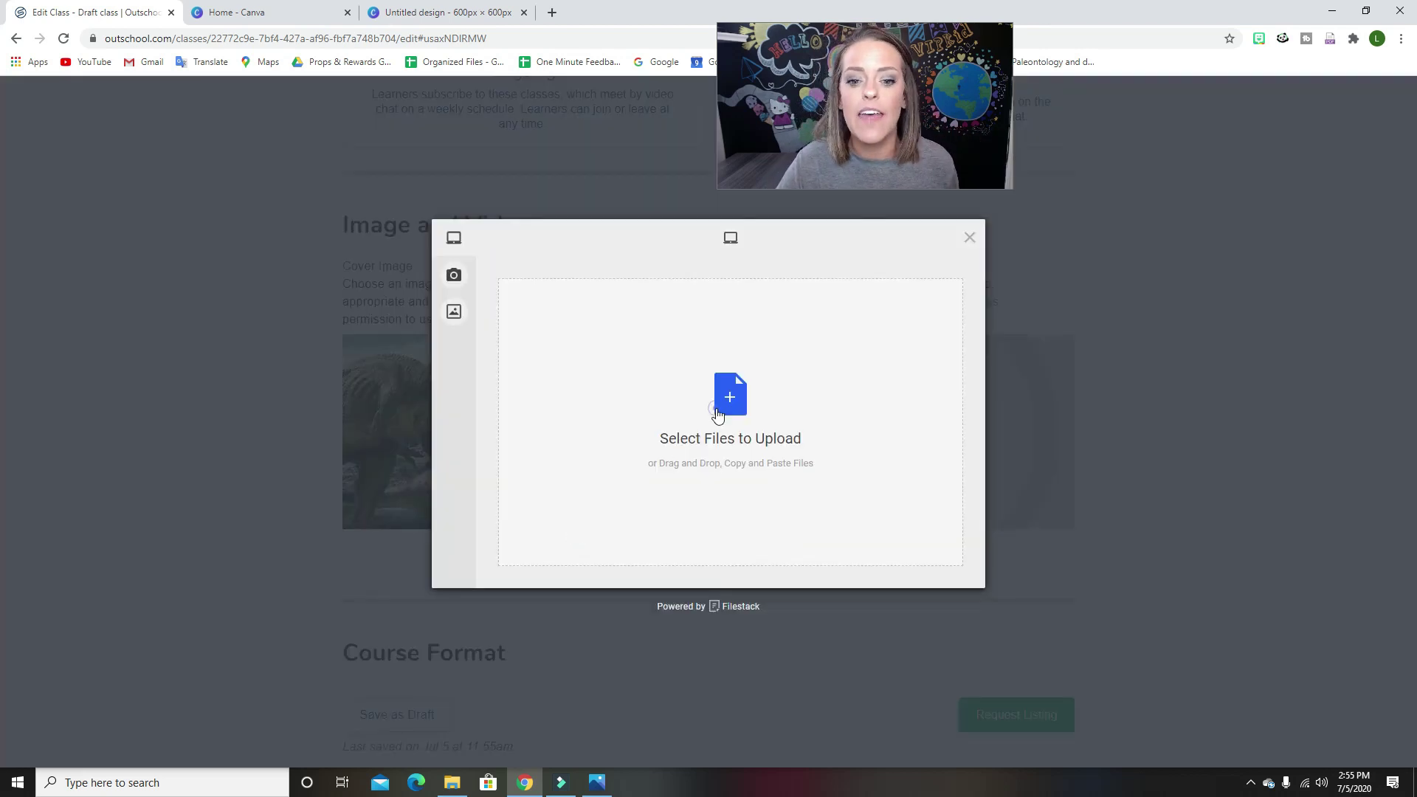
left_click(717, 414)
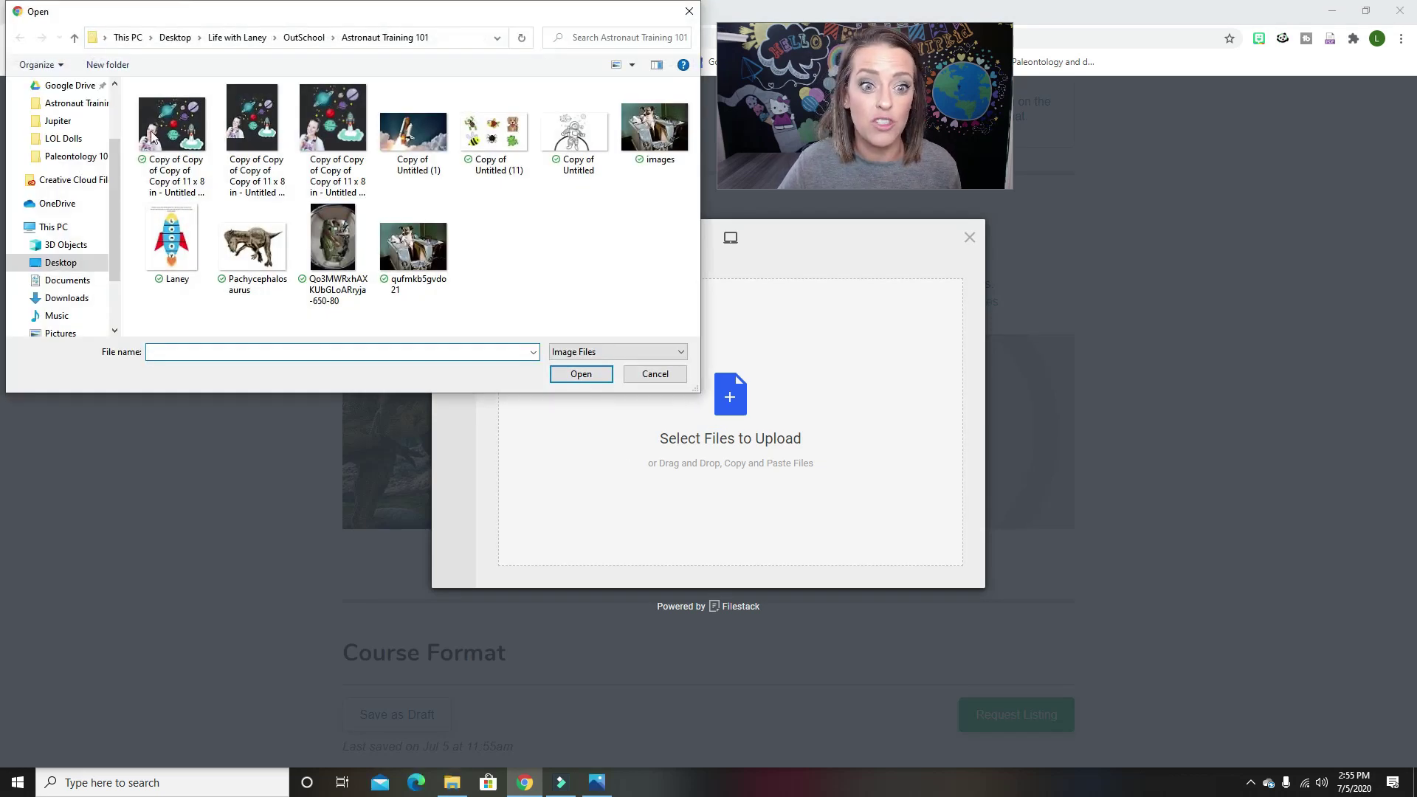
left_click(72, 41)
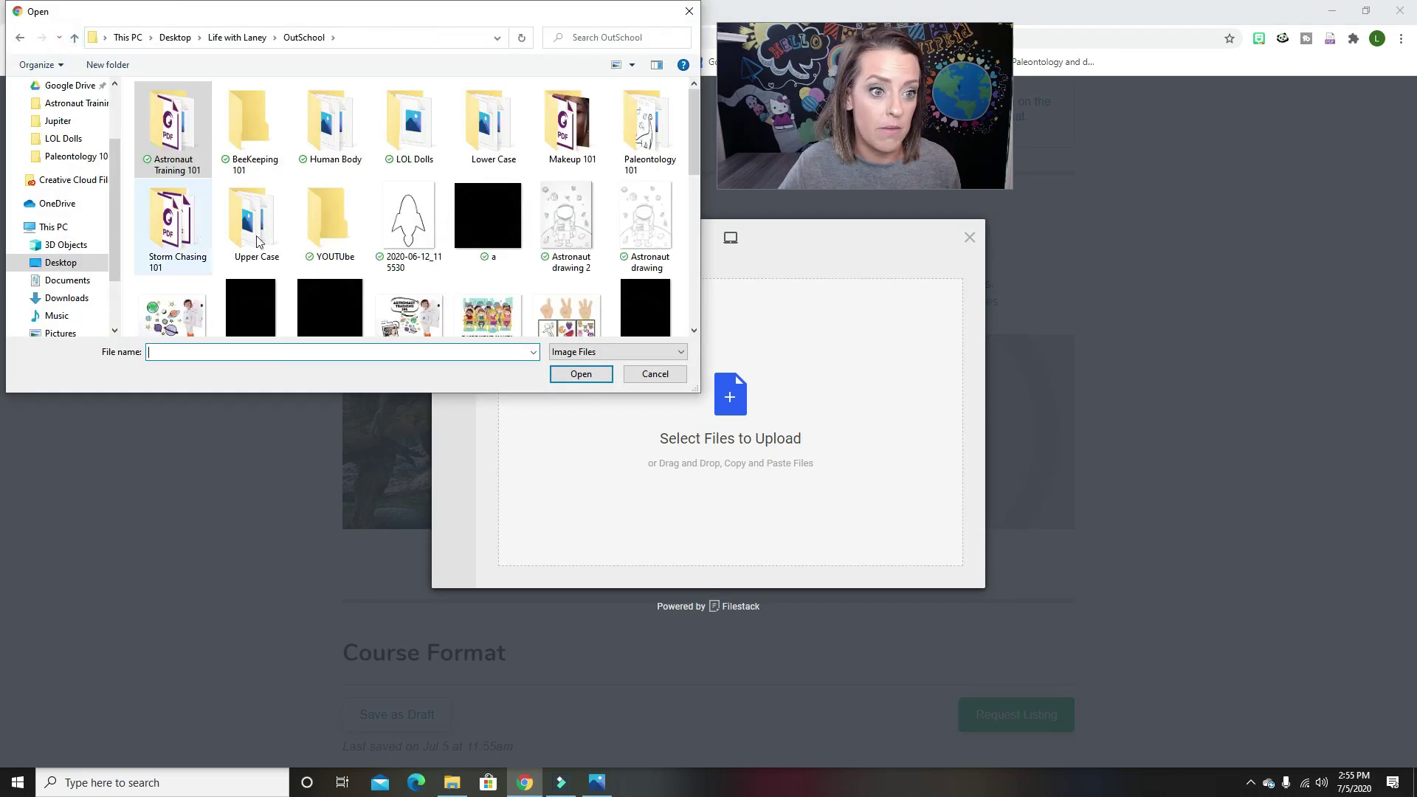
double_click(633, 131)
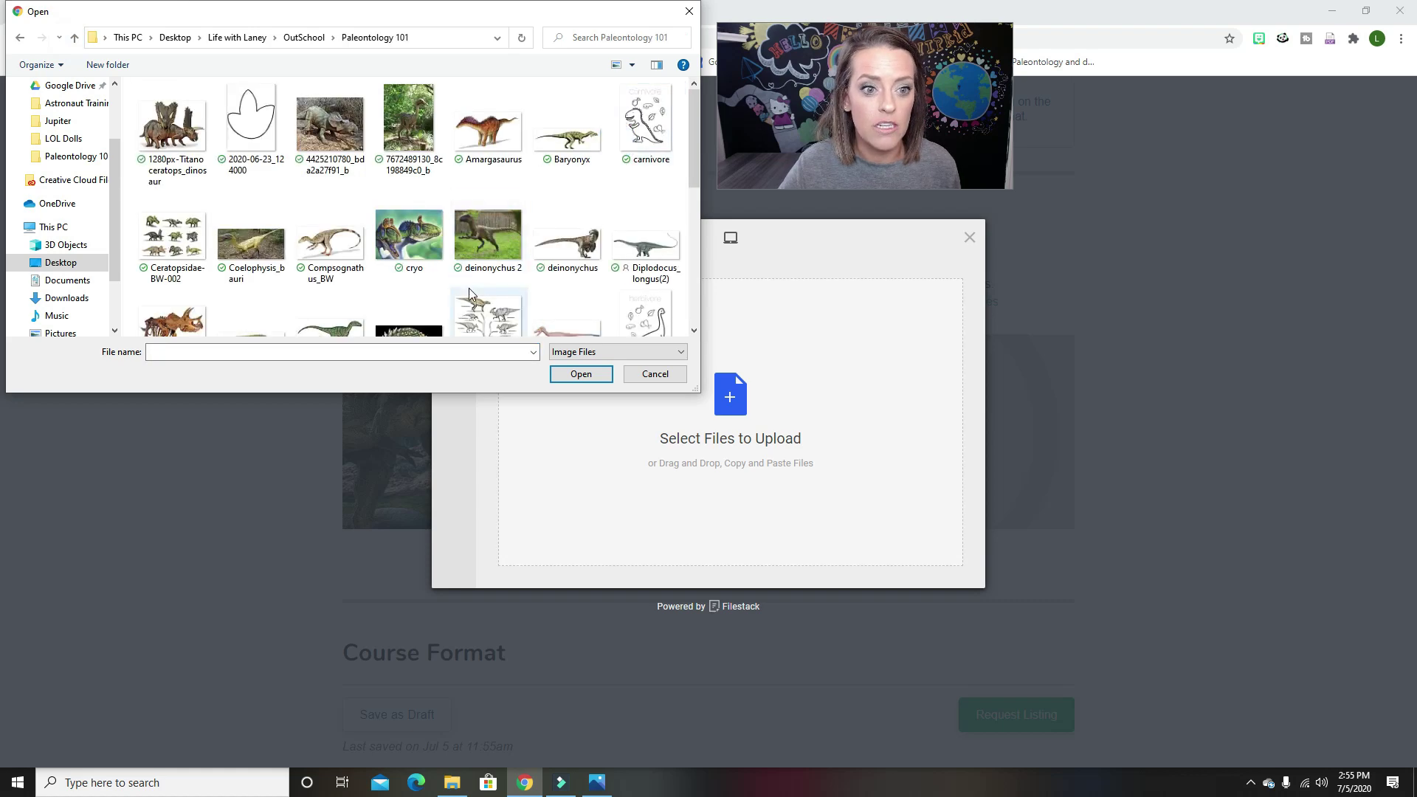
scroll(470, 290, "down", 5)
scroll(470, 294, "down", 2)
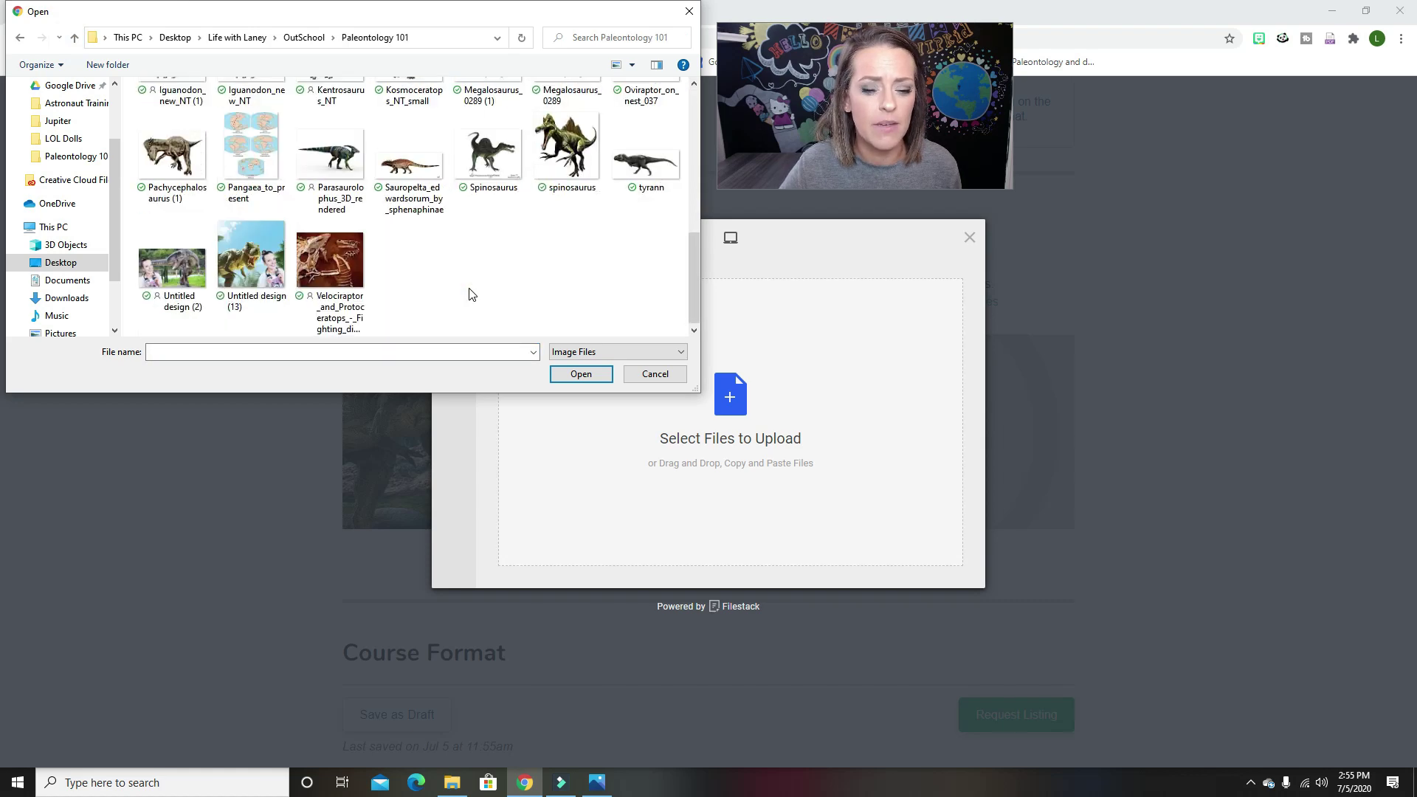
left_click(251, 266)
left_click(581, 374)
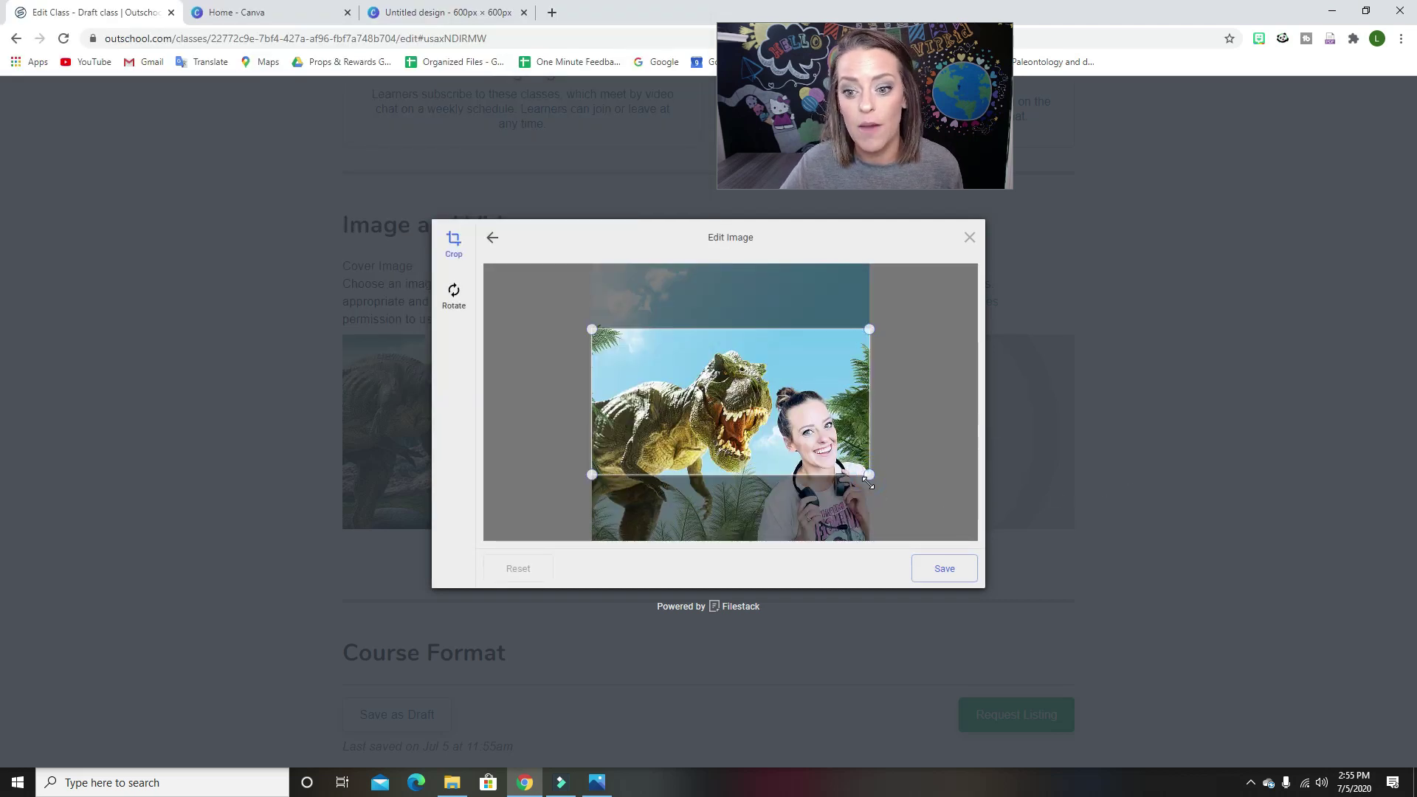
Step: Move the crop area slightly lower to frame the dinosaur's head and the portrait, save the crop and upload the cover image
left_click_drag(767, 438, 762, 457)
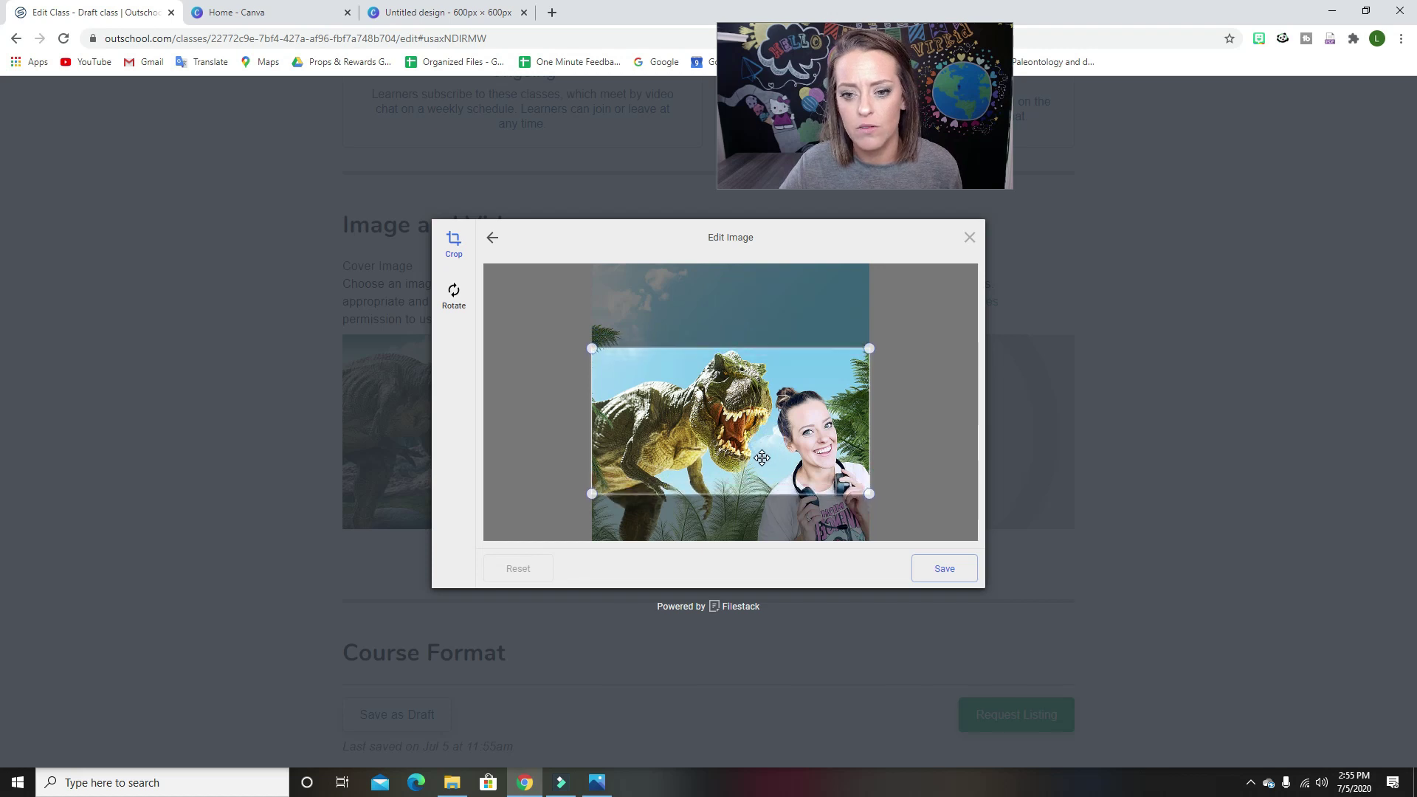
left_click(949, 580)
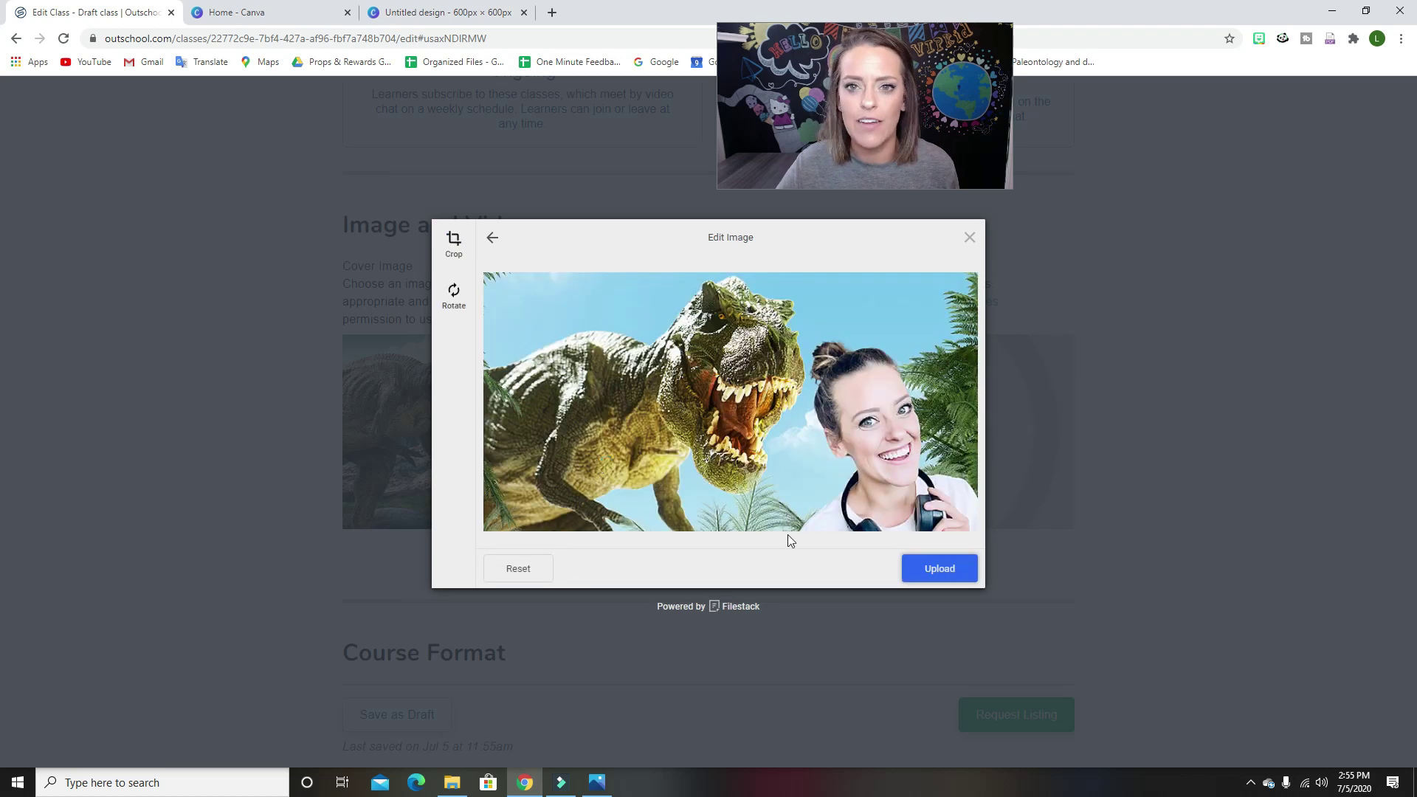
left_click(953, 582)
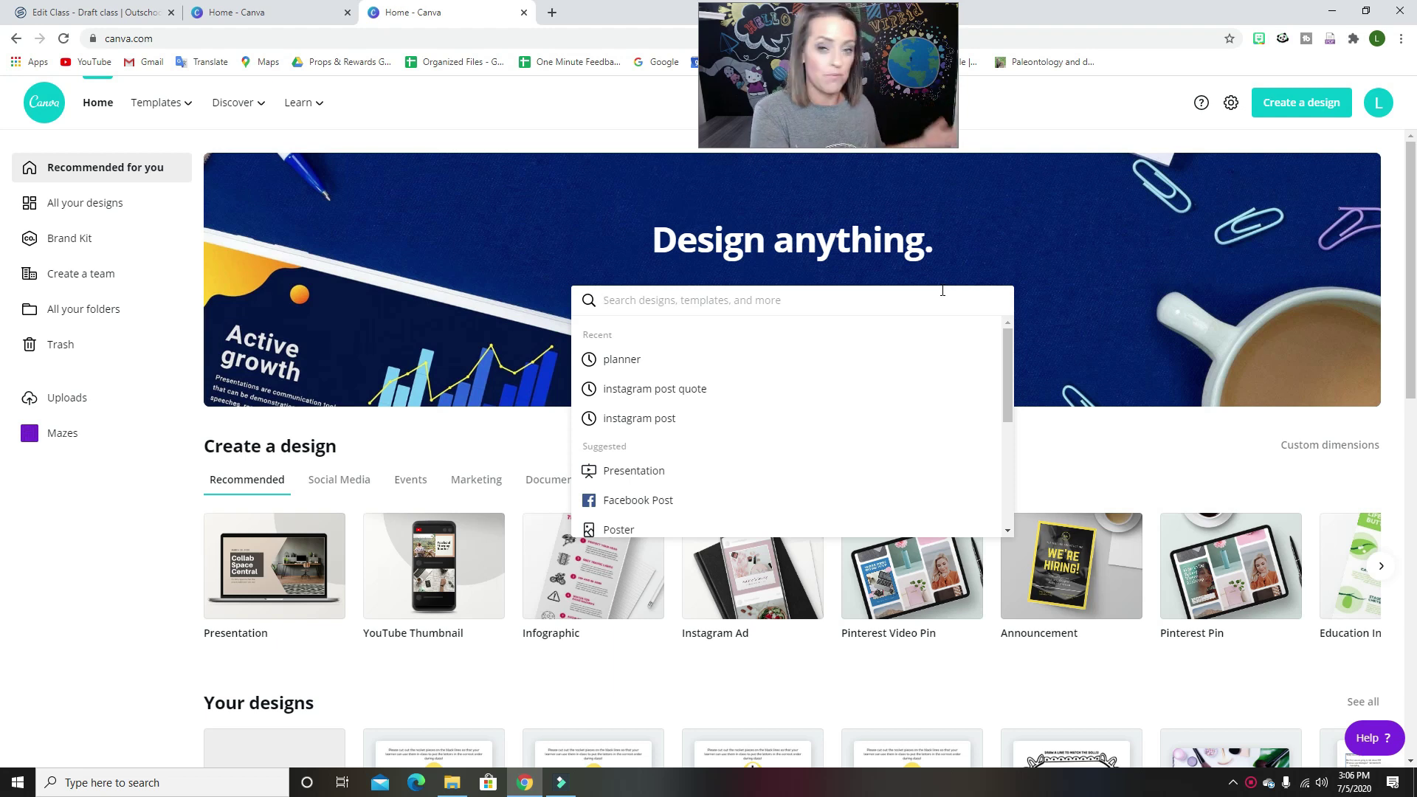
Step: Switch to Canva and create a new design with custom dimensions of 8.5 × 11 in
left_click(1299, 103)
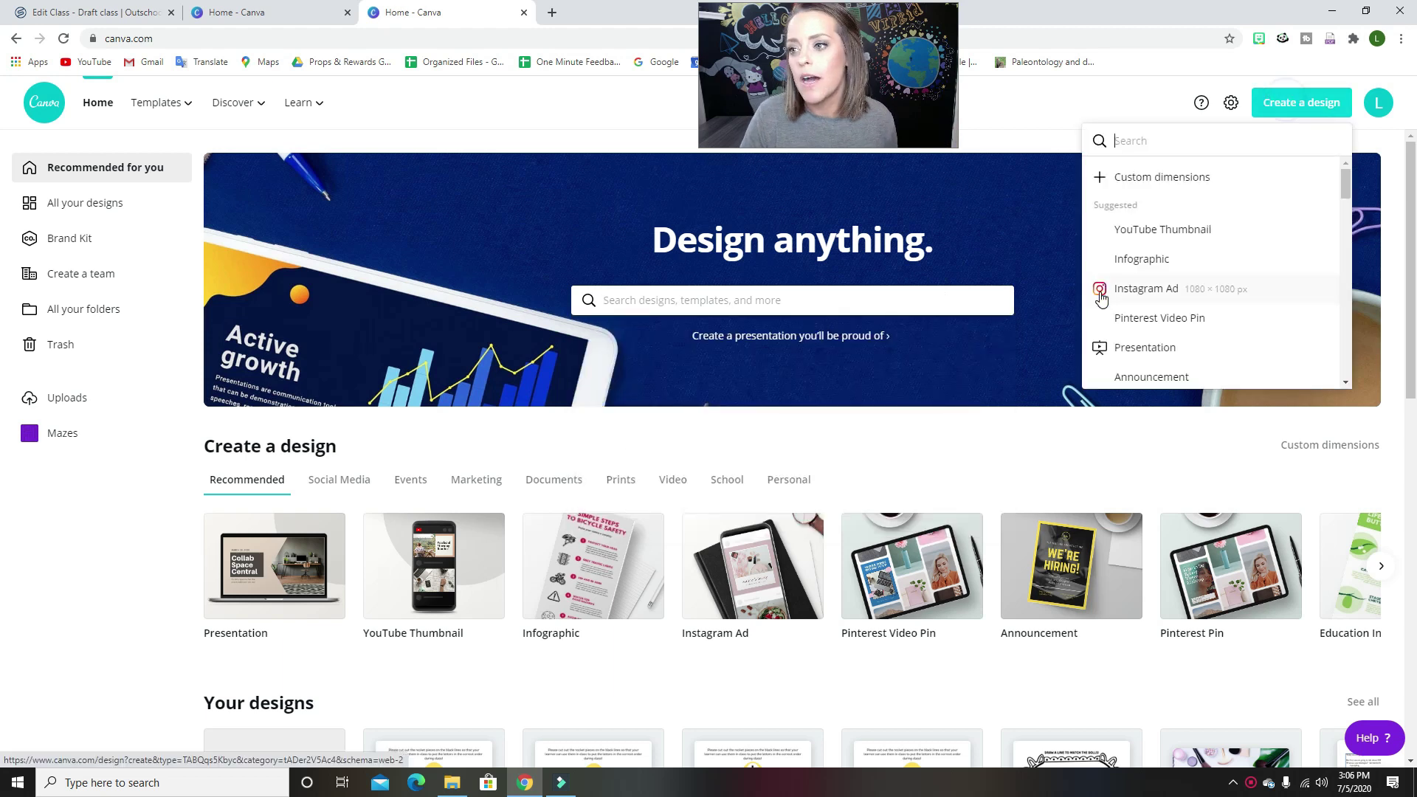
left_click(1155, 192)
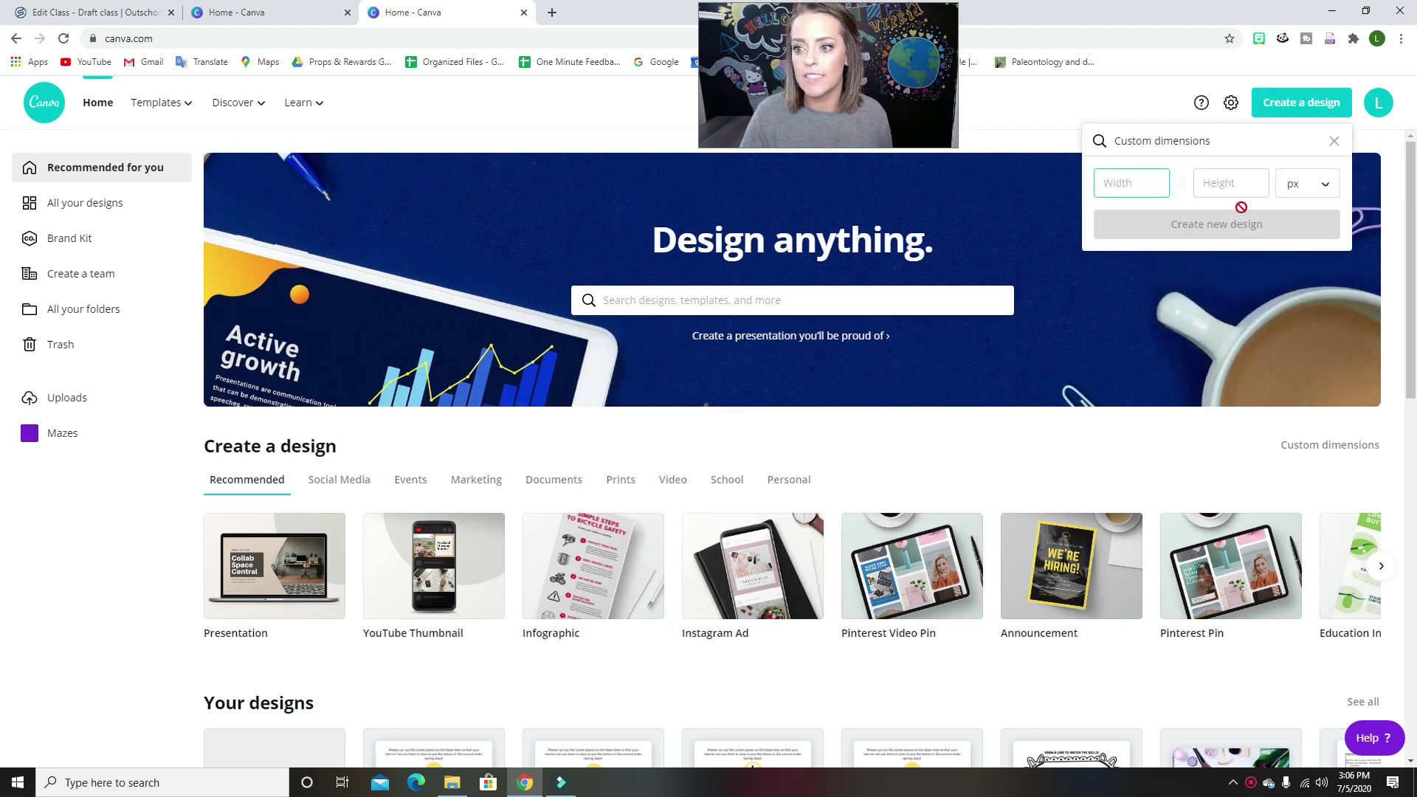
left_click(1312, 188)
left_click(1300, 216)
left_click(1151, 184)
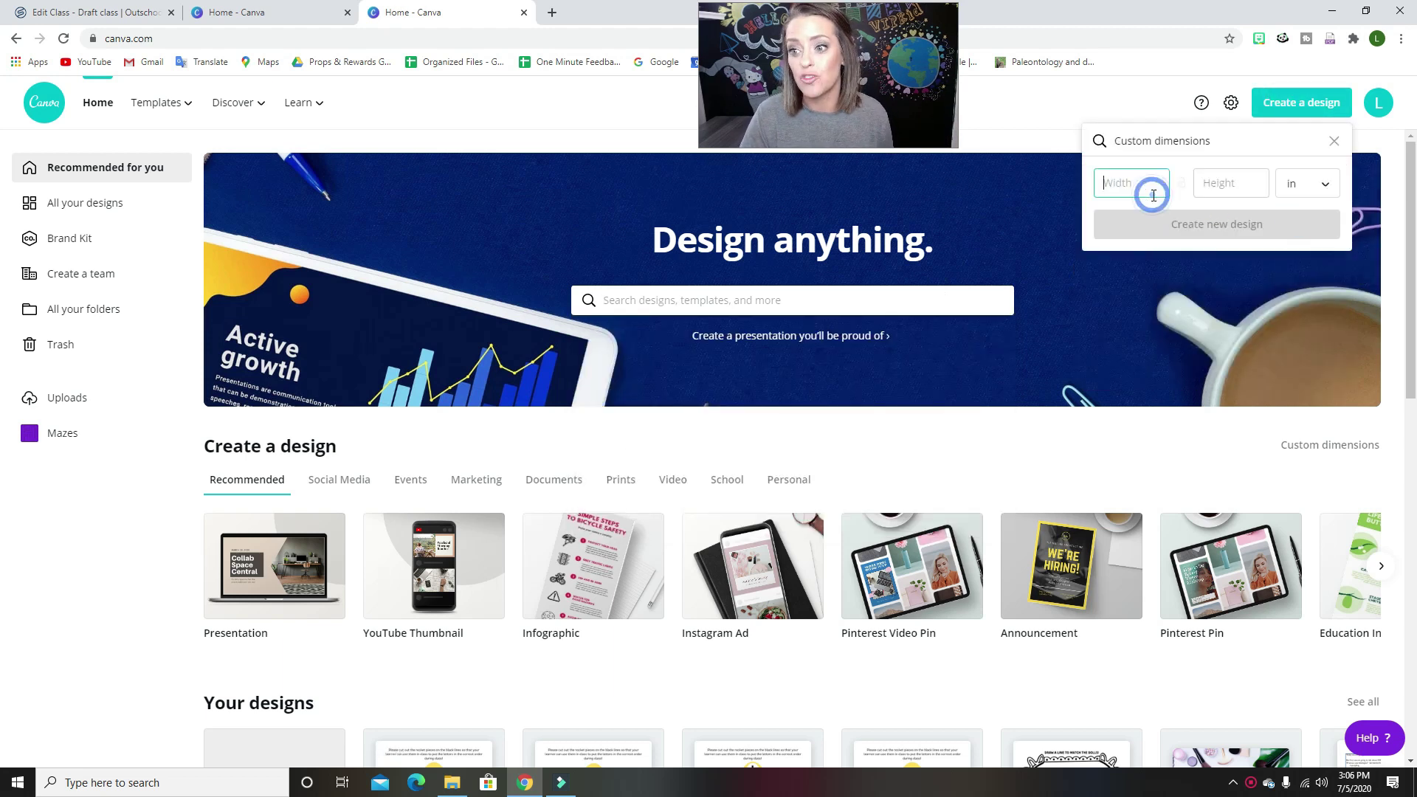
type("8.5")
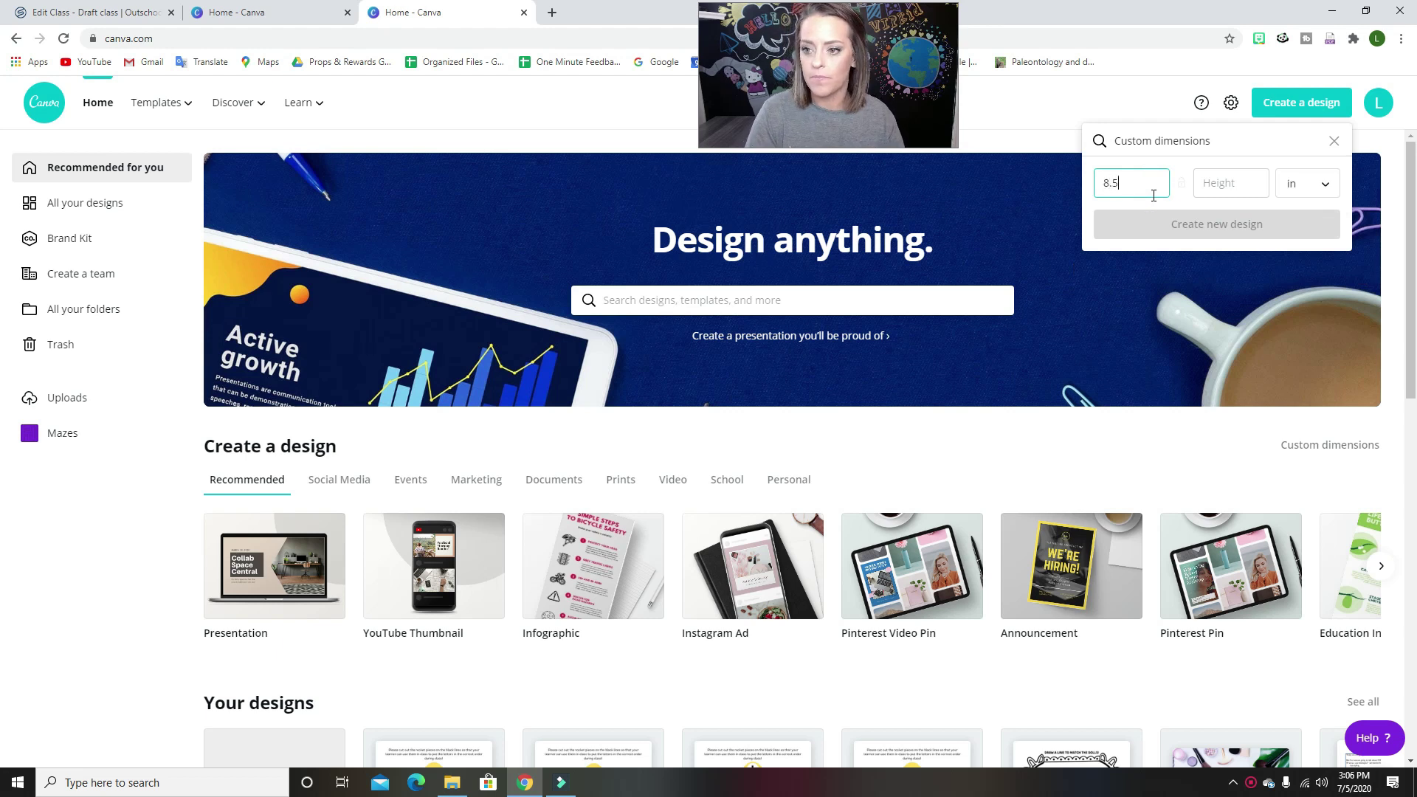
left_click(1229, 181)
type("11")
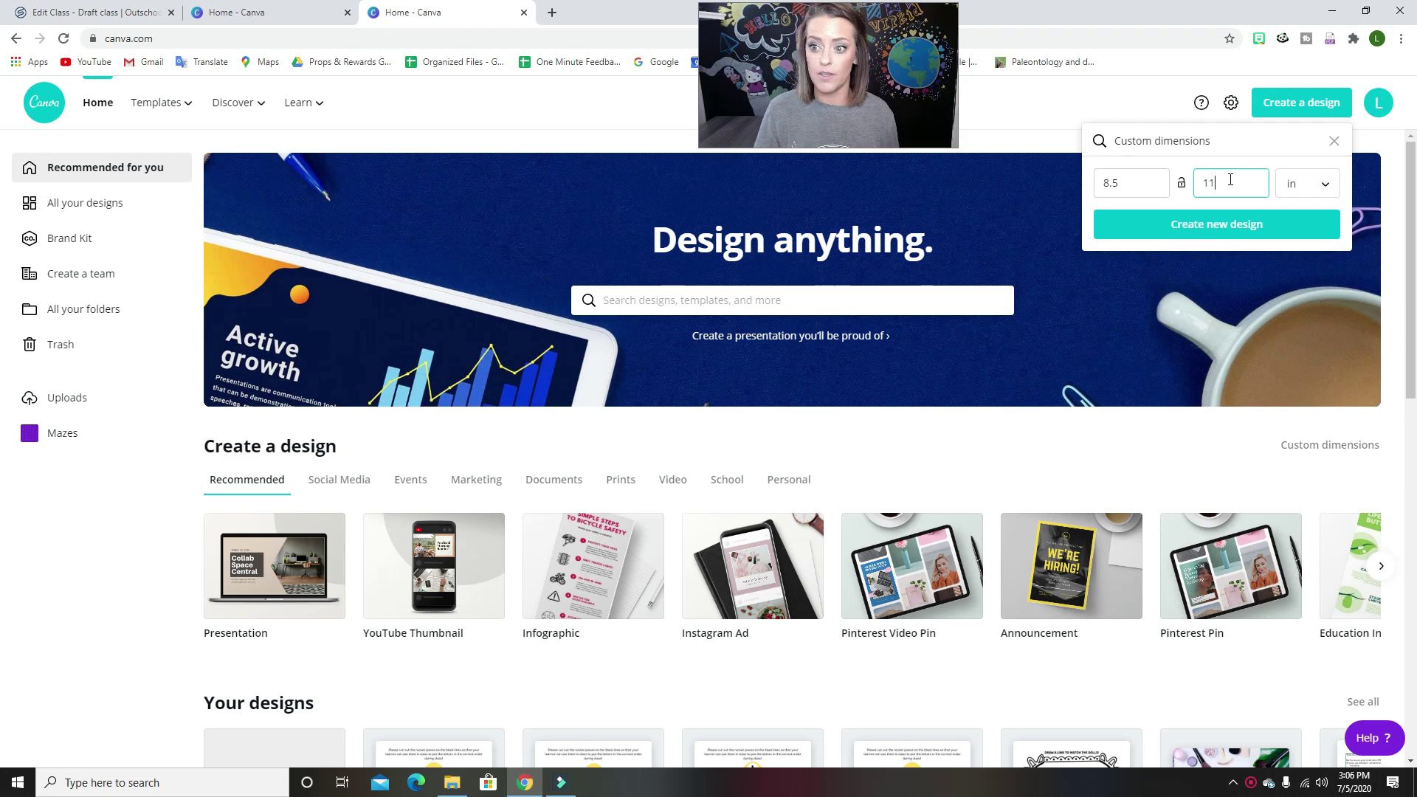
left_click(1227, 225)
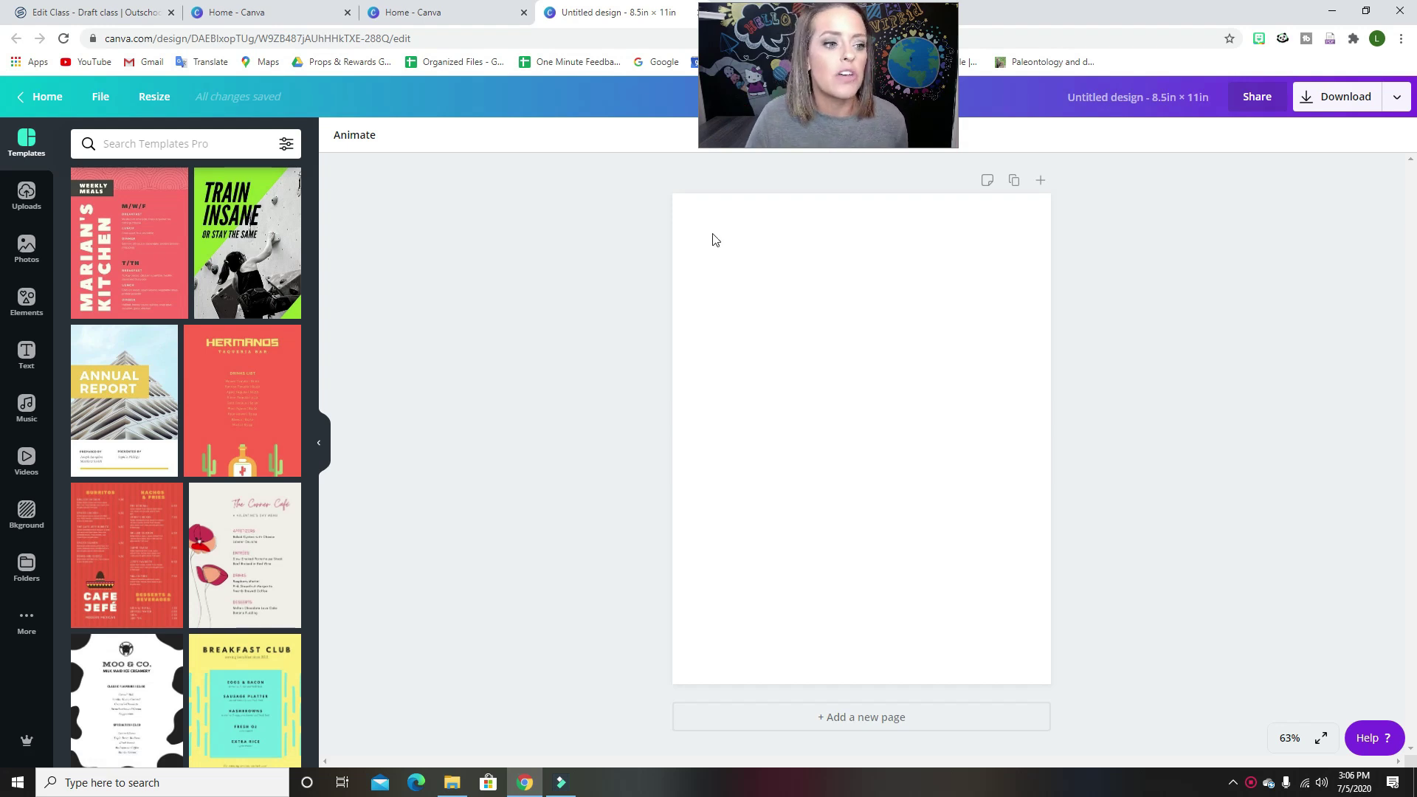
Step: Select the blank page and search the elements for "dinosaur outline"
left_click(752, 296)
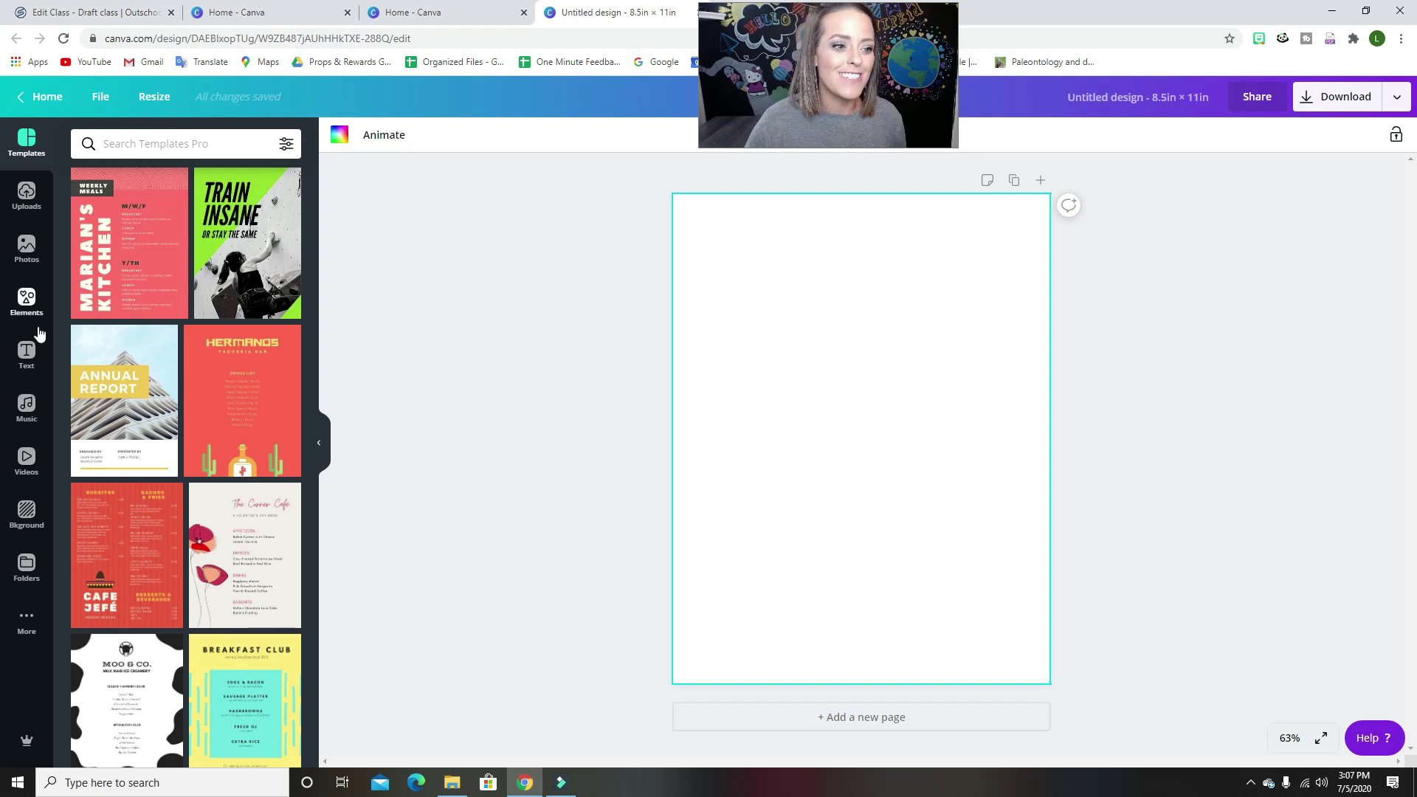
left_click(26, 299)
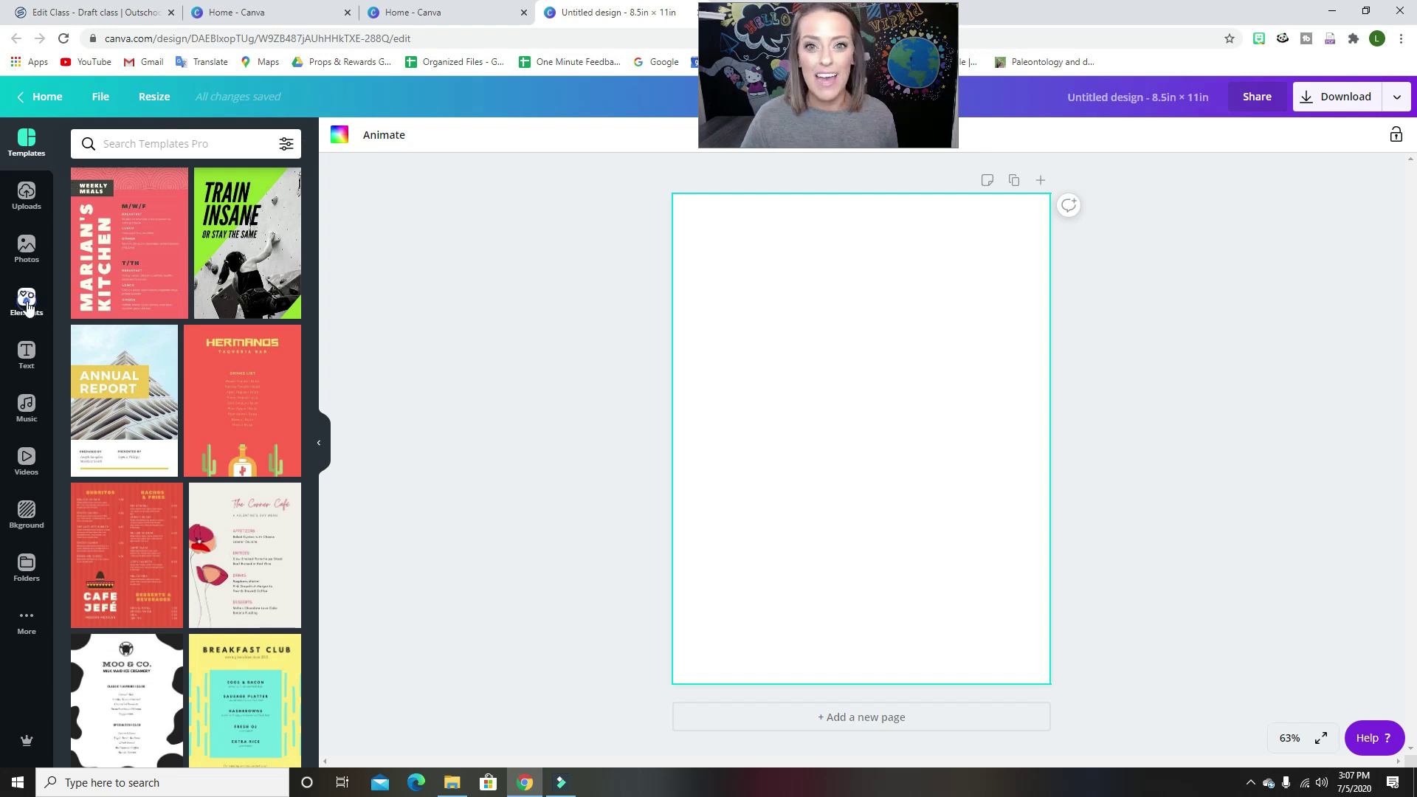
left_click(210, 141)
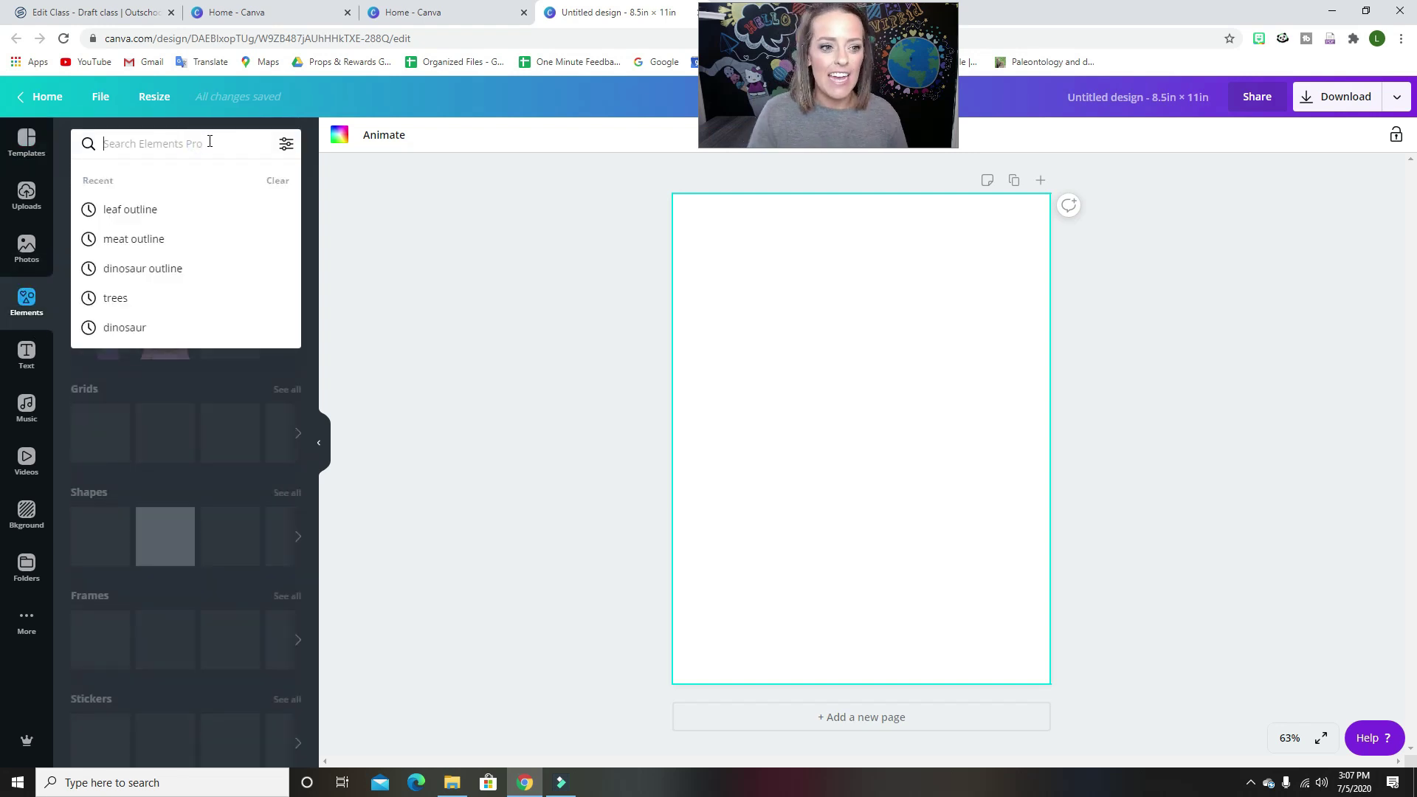
type("dinosaur outline")
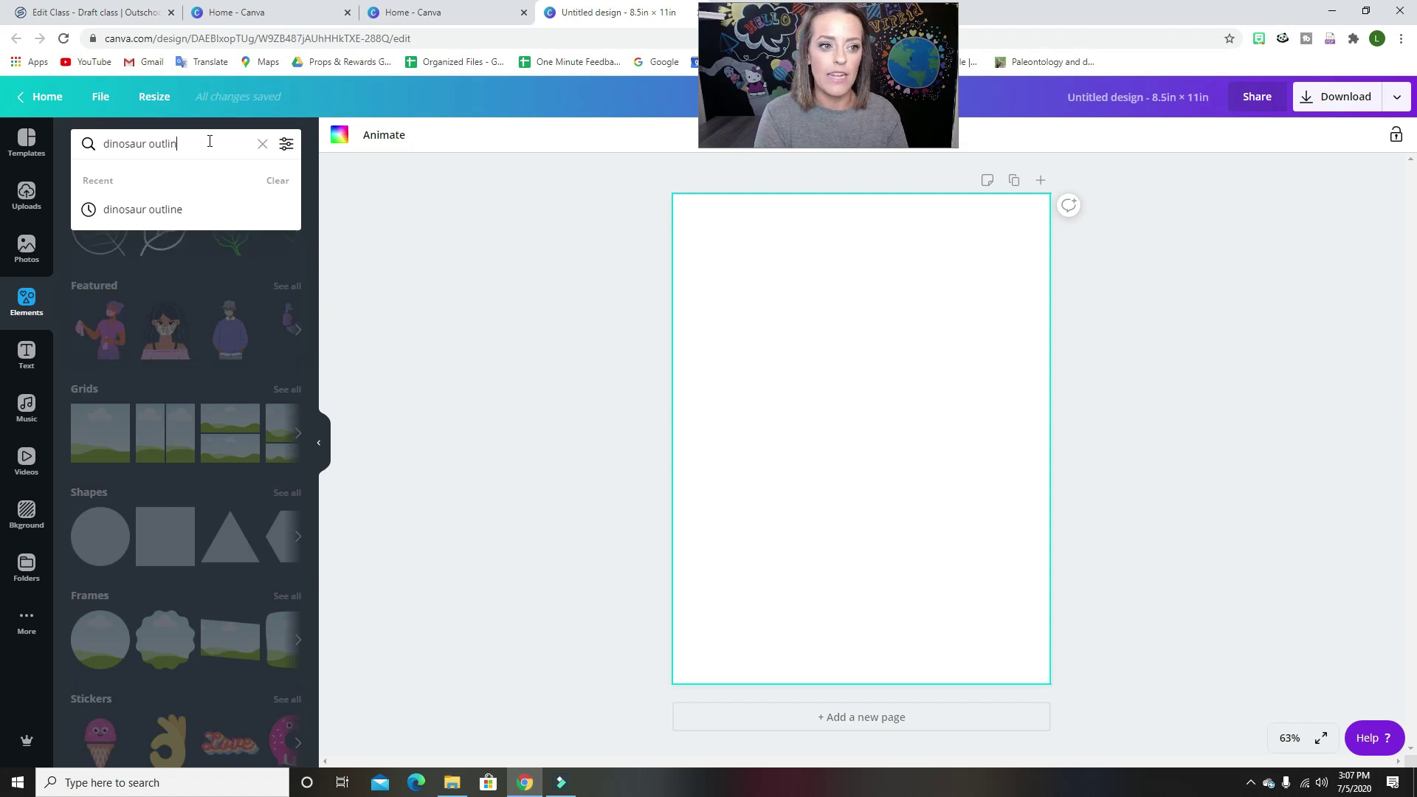
key("Return")
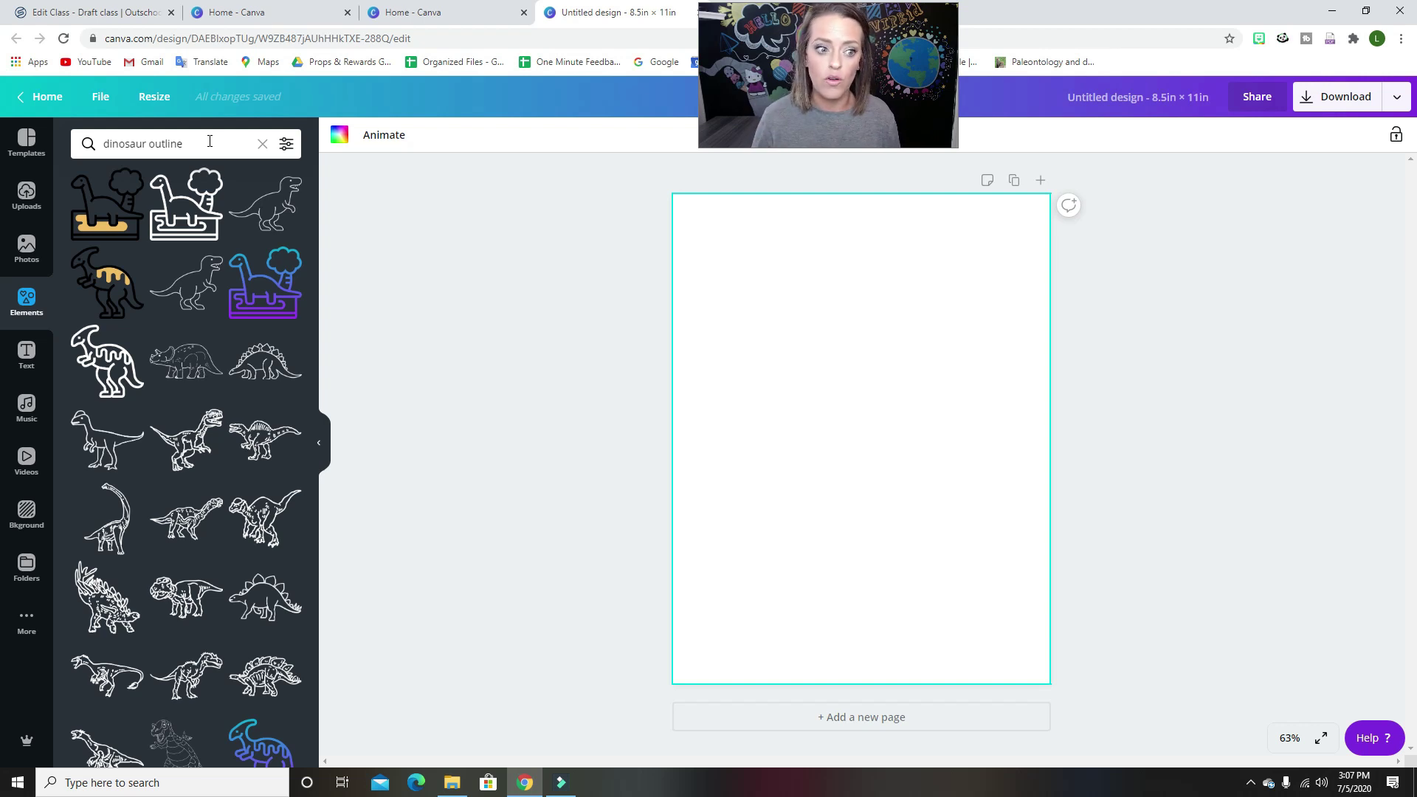
Step: Browse the dinosaur outline results for drawings that suit the page, and return to the start of the results
scroll(182, 481, "down", 2)
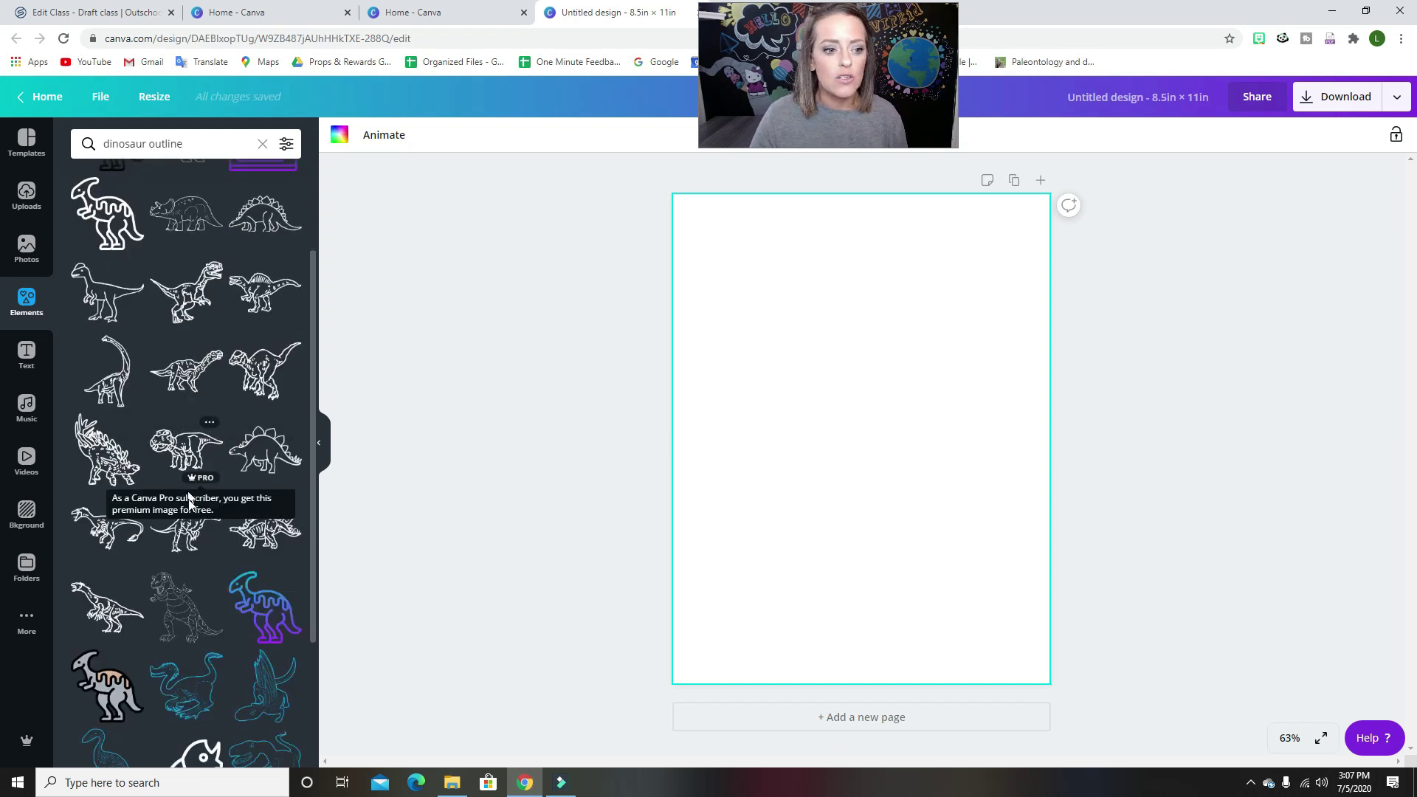
scroll(260, 643, "down", 1)
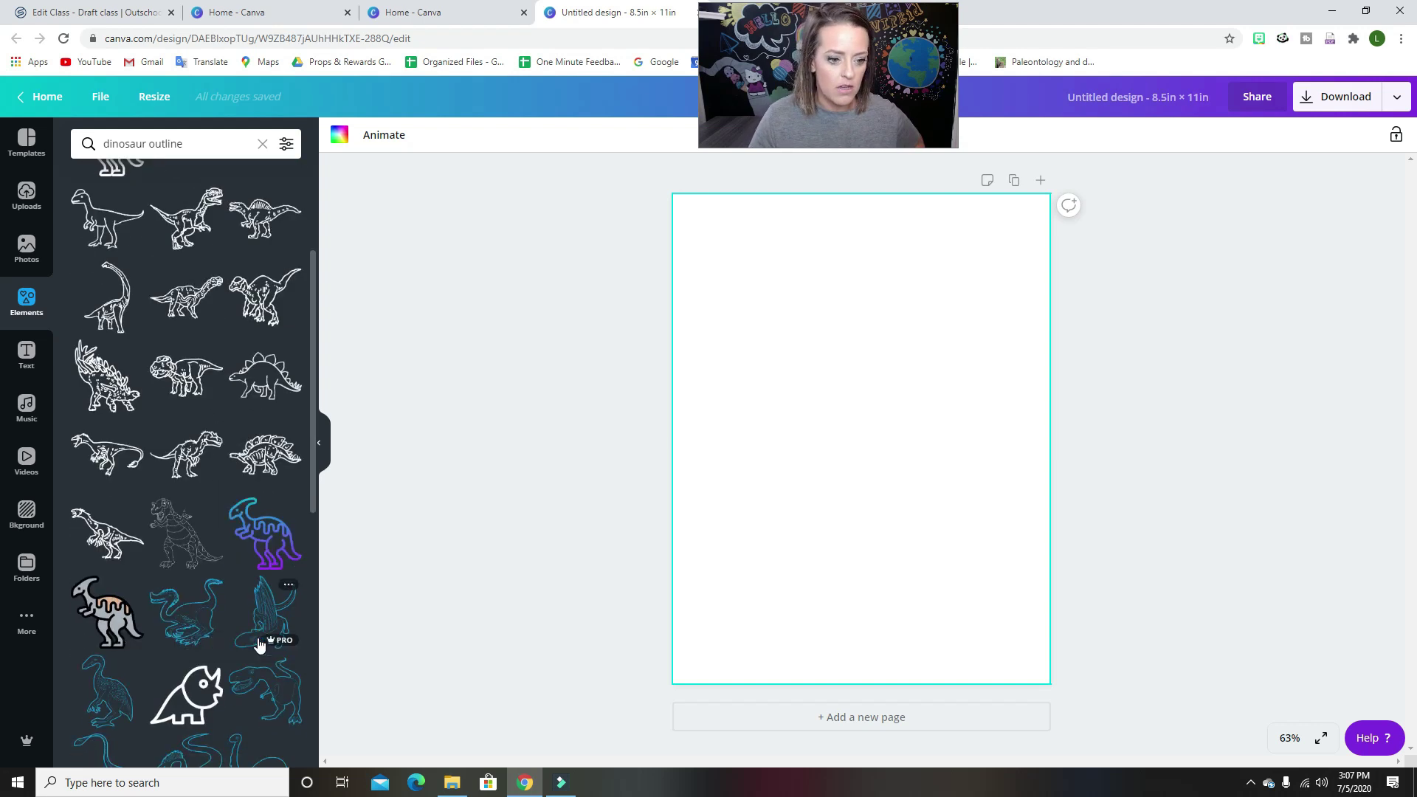
scroll(260, 646, "down", 3)
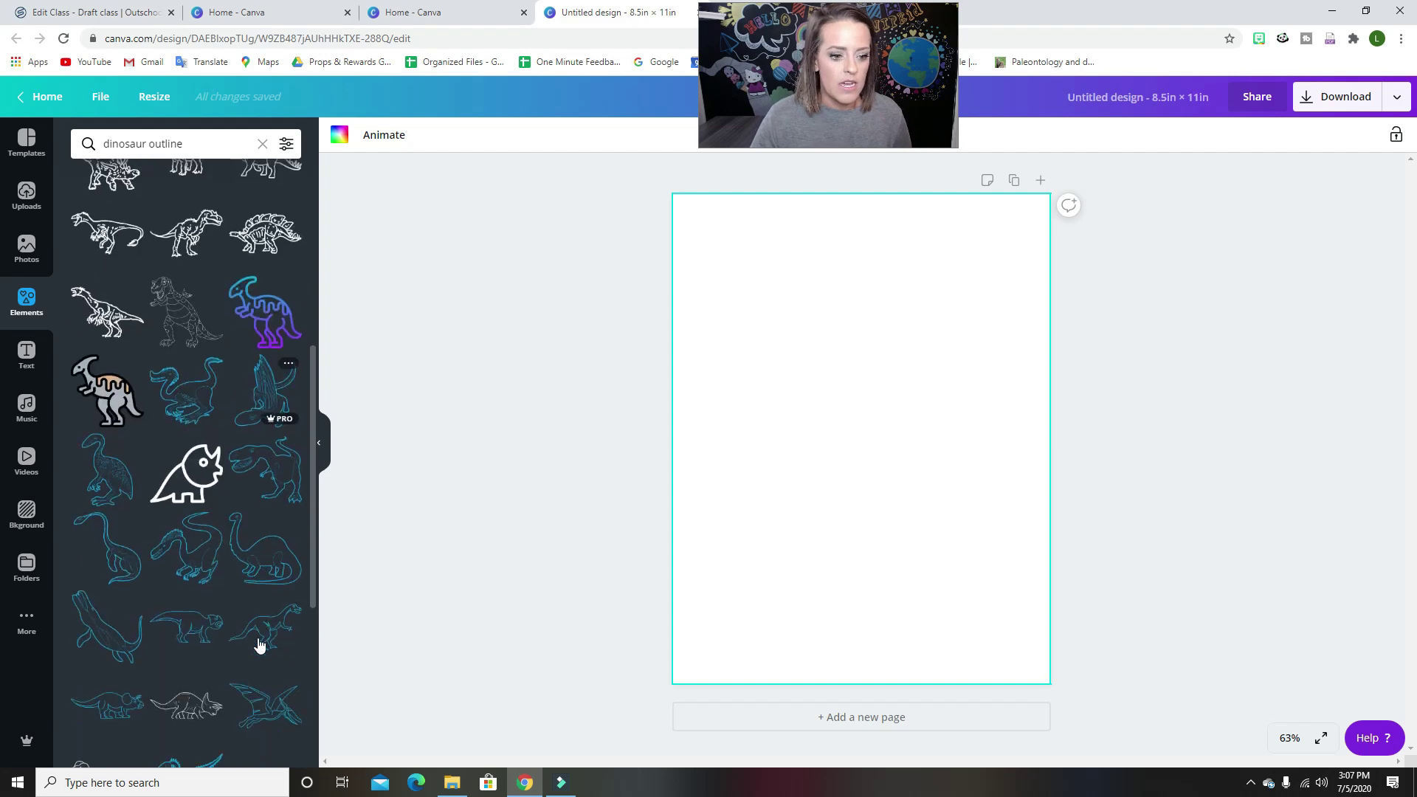
scroll(260, 646, "down", 5)
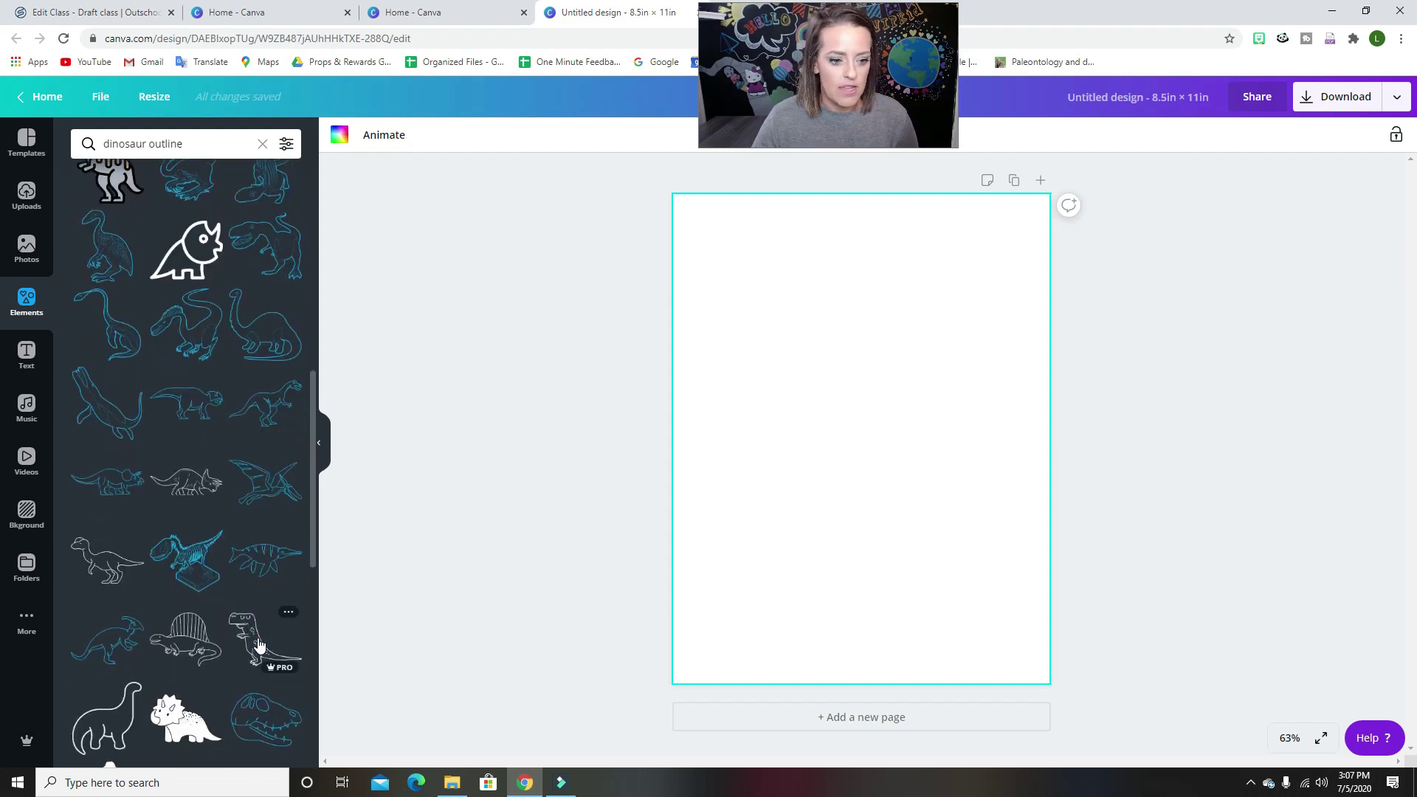
scroll(260, 645, "down", 7)
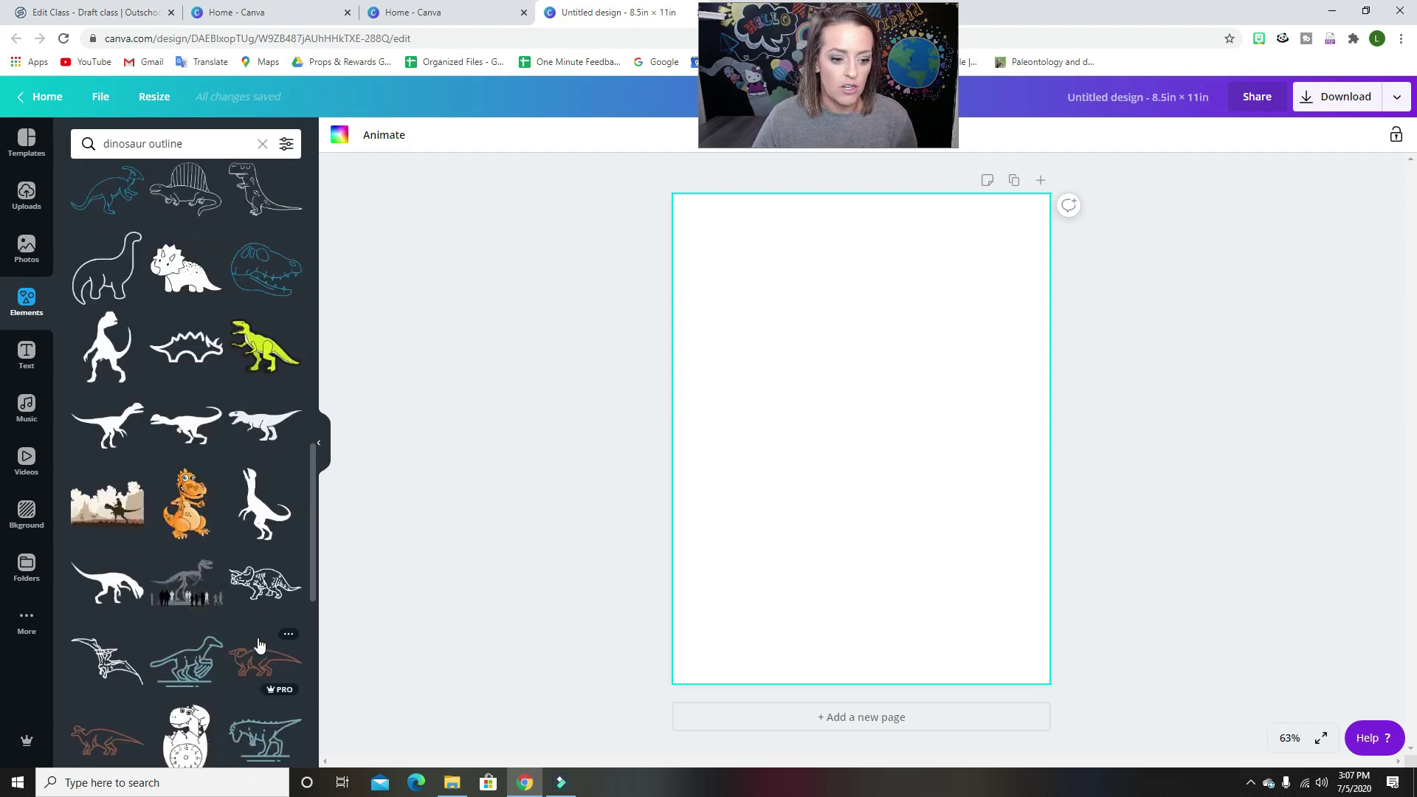
scroll(259, 646, "down", 3)
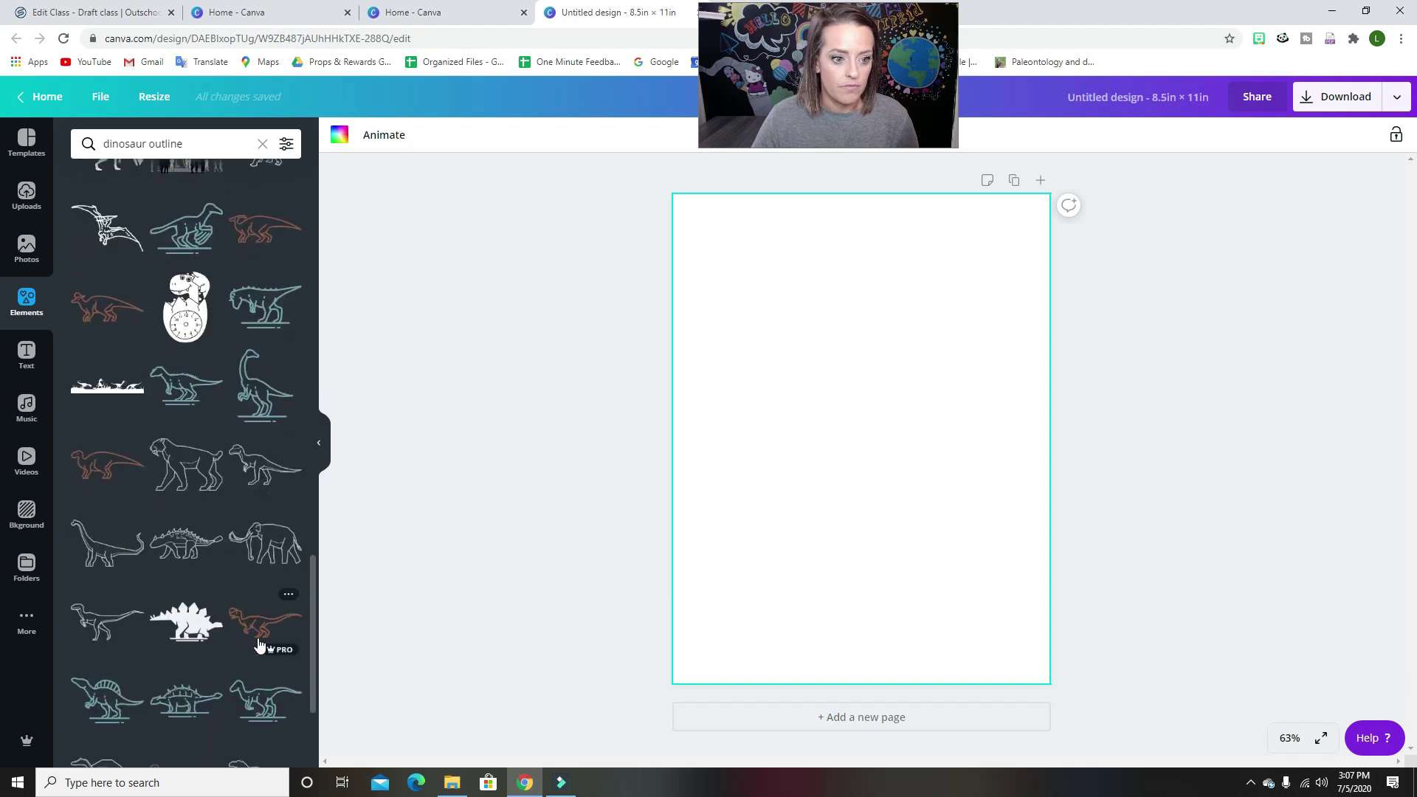
scroll(260, 646, "down", 3)
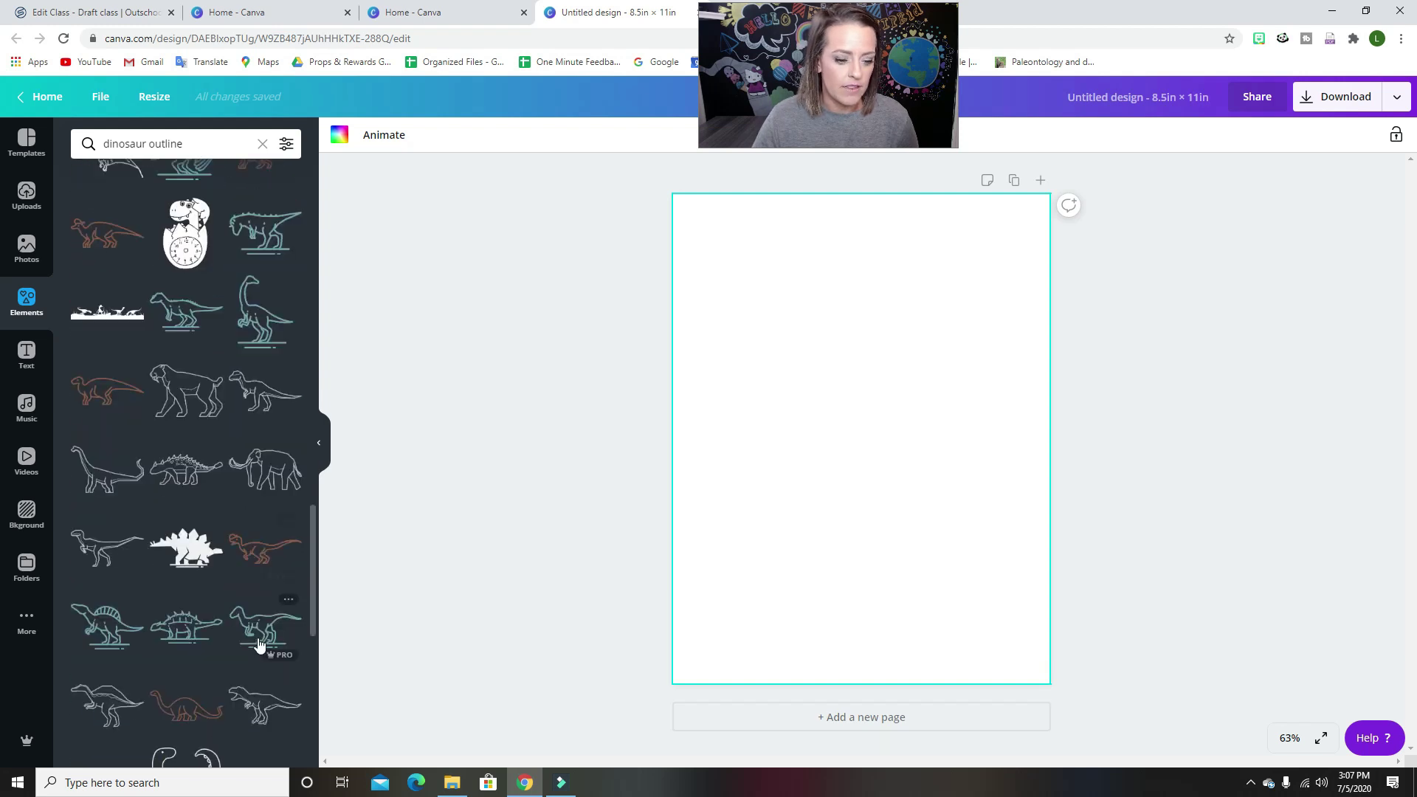
scroll(256, 645, "down", 3)
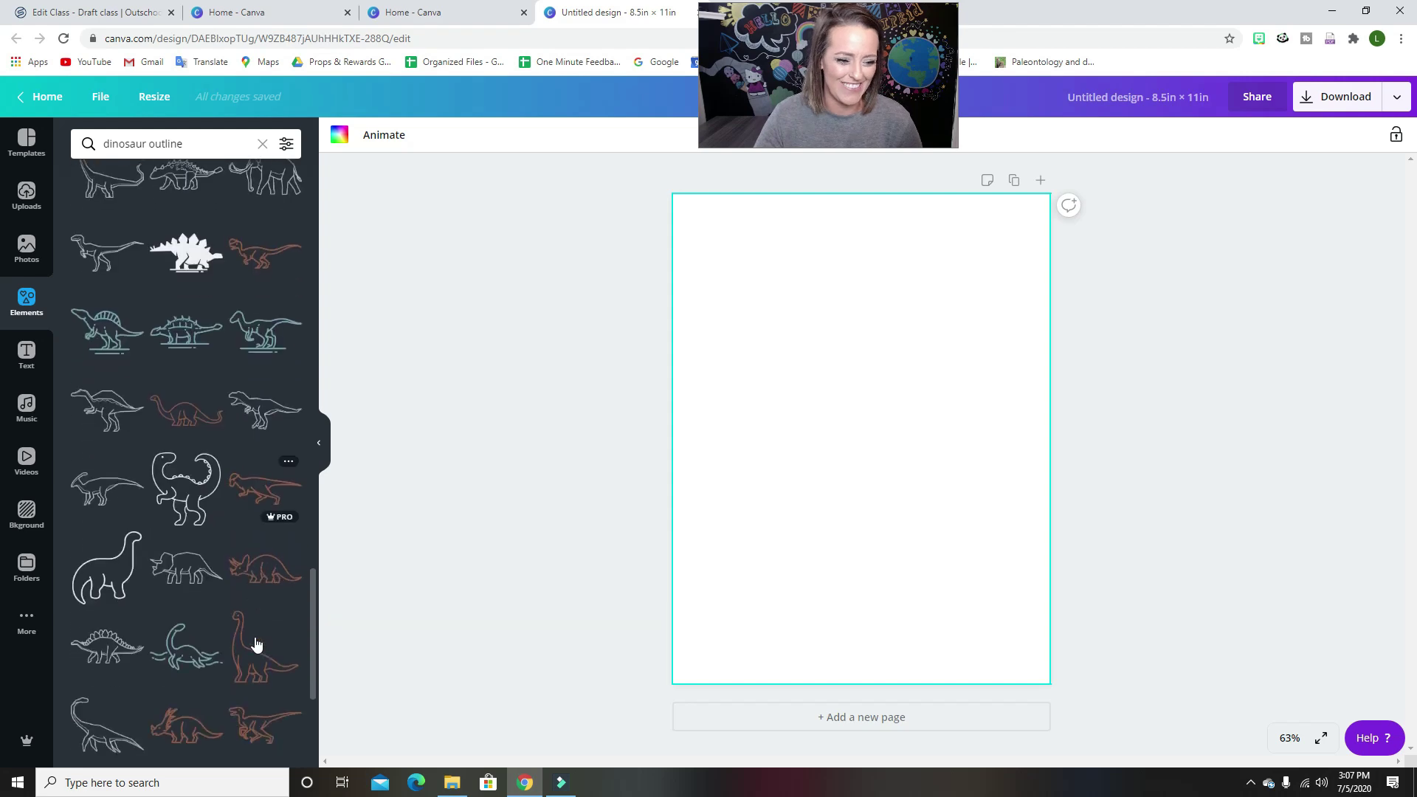
left_click_drag(312, 632, 323, 206)
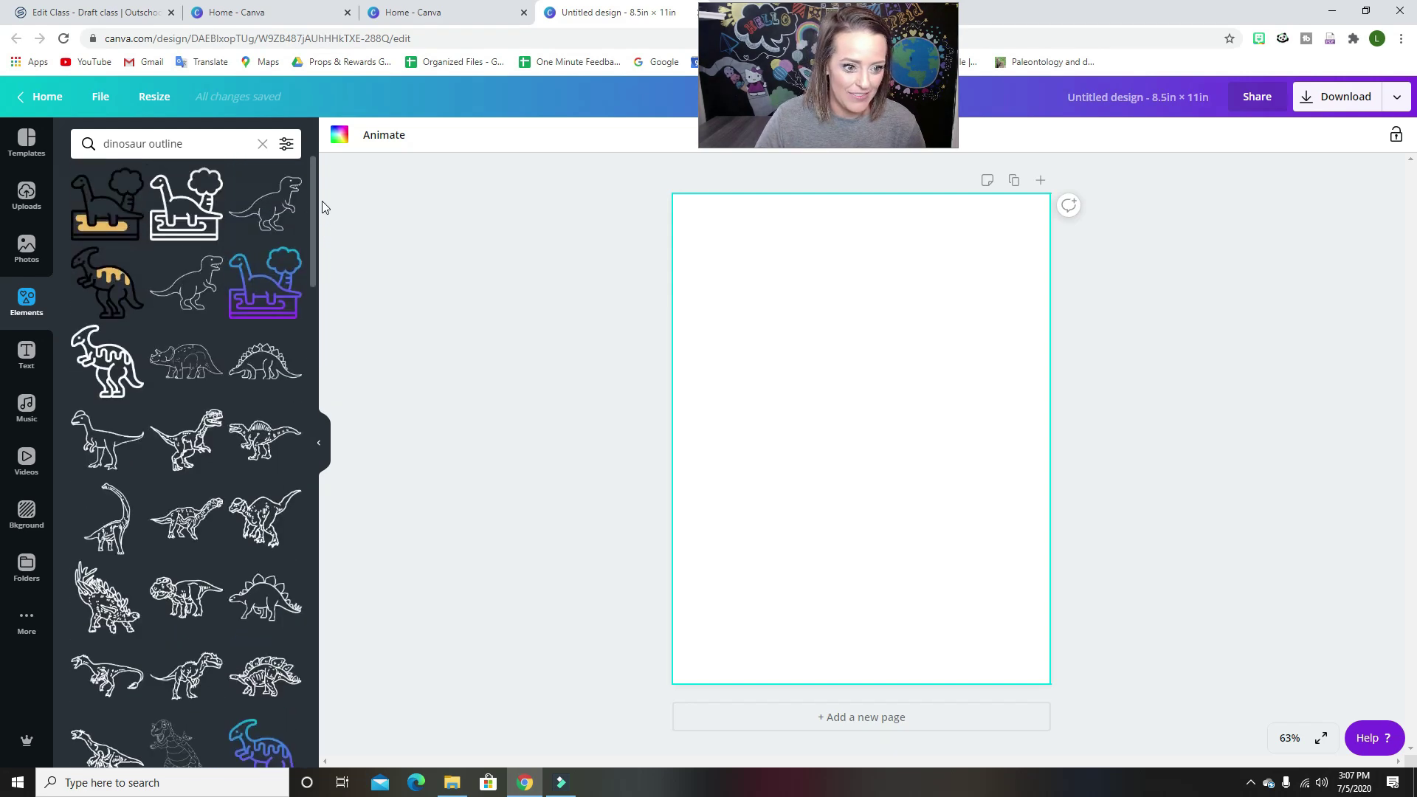
Step: Add the thin-line T-rex outline from the first row of results and enlarge it to span most of the page's width
left_click(264, 203)
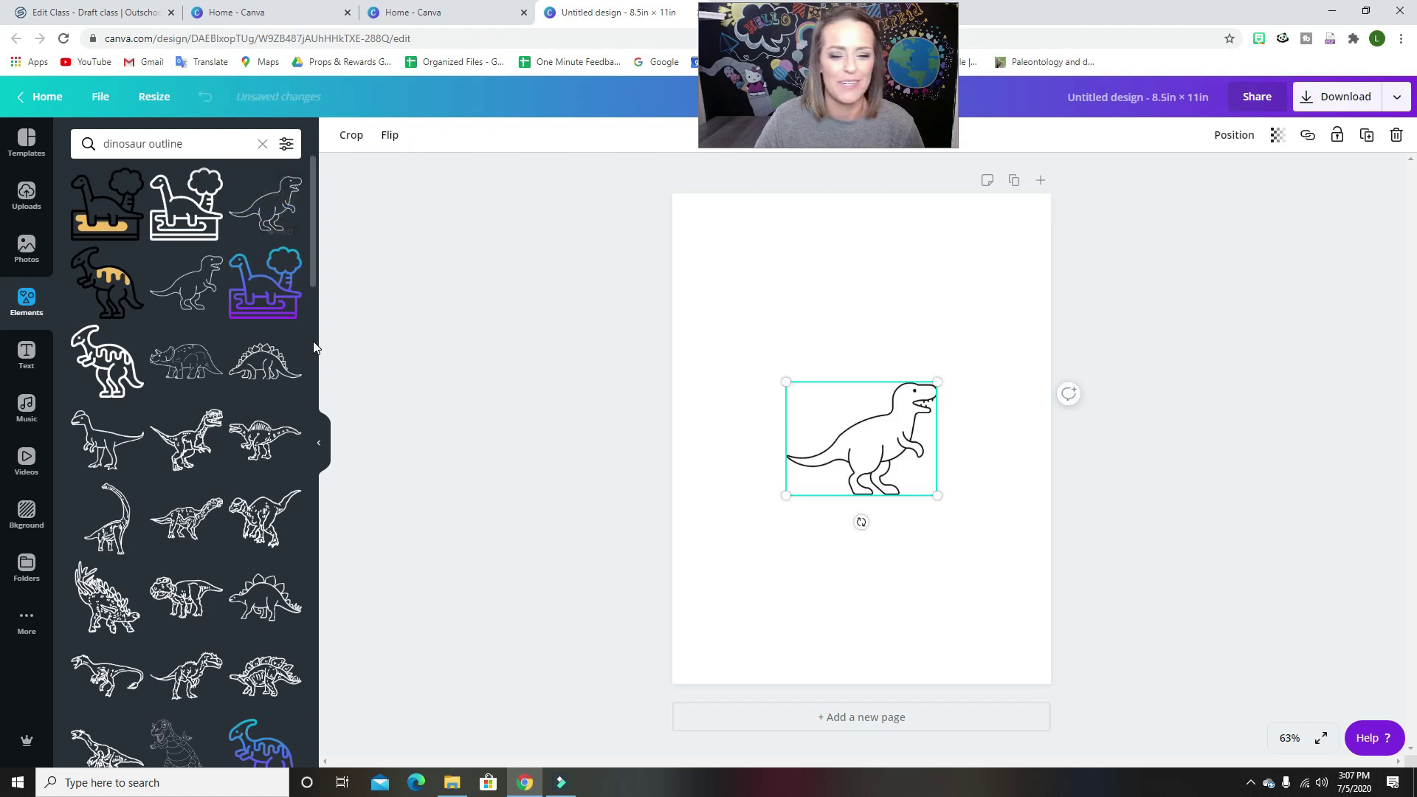
left_click_drag(938, 382, 1049, 253)
left_click_drag(780, 502, 680, 575)
left_click_drag(1046, 302, 994, 340)
Step: Enlarge the T-rex outline to about 7.2 × 5.4 in and place it horizontally centred, slightly below the middle of the page
left_click(916, 426)
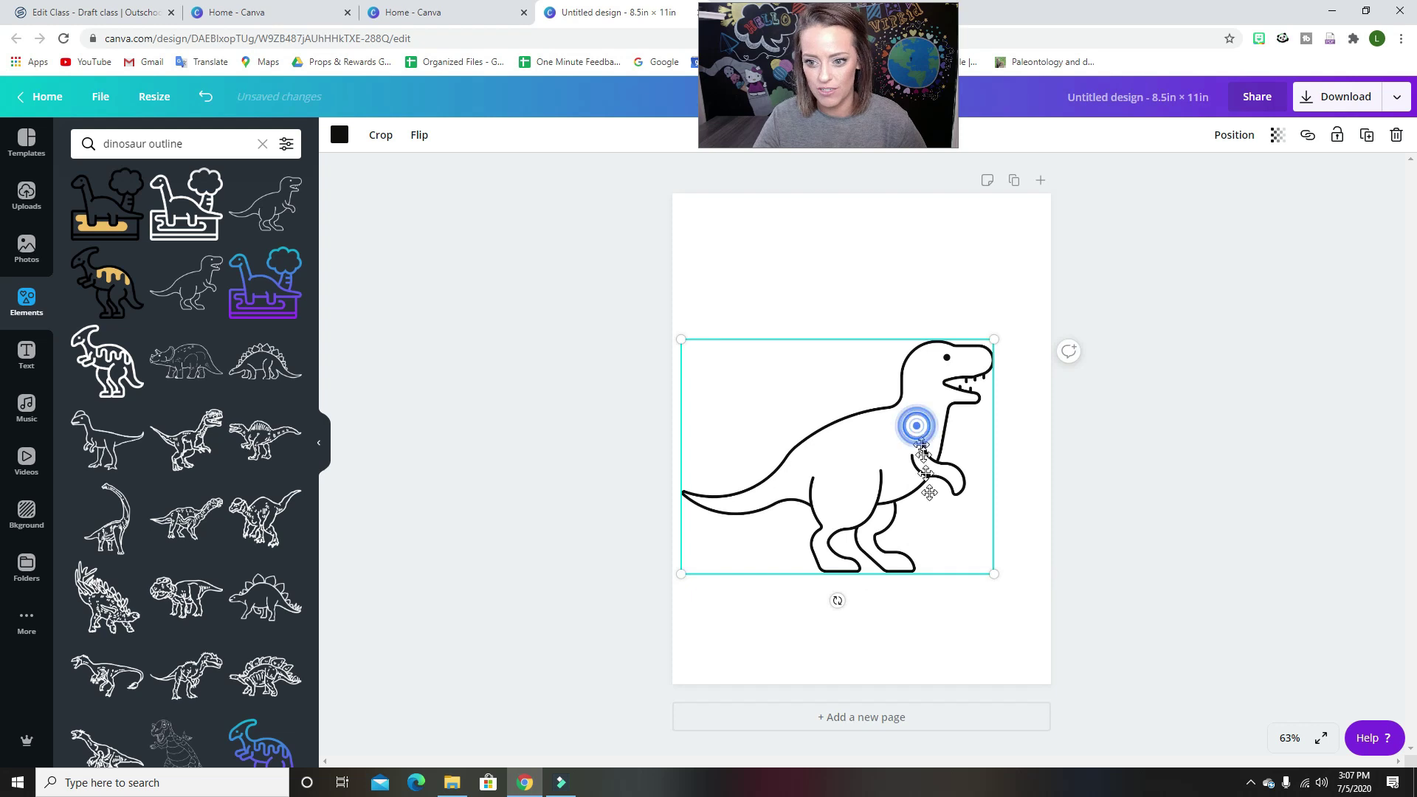
left_click_drag(917, 426, 939, 517)
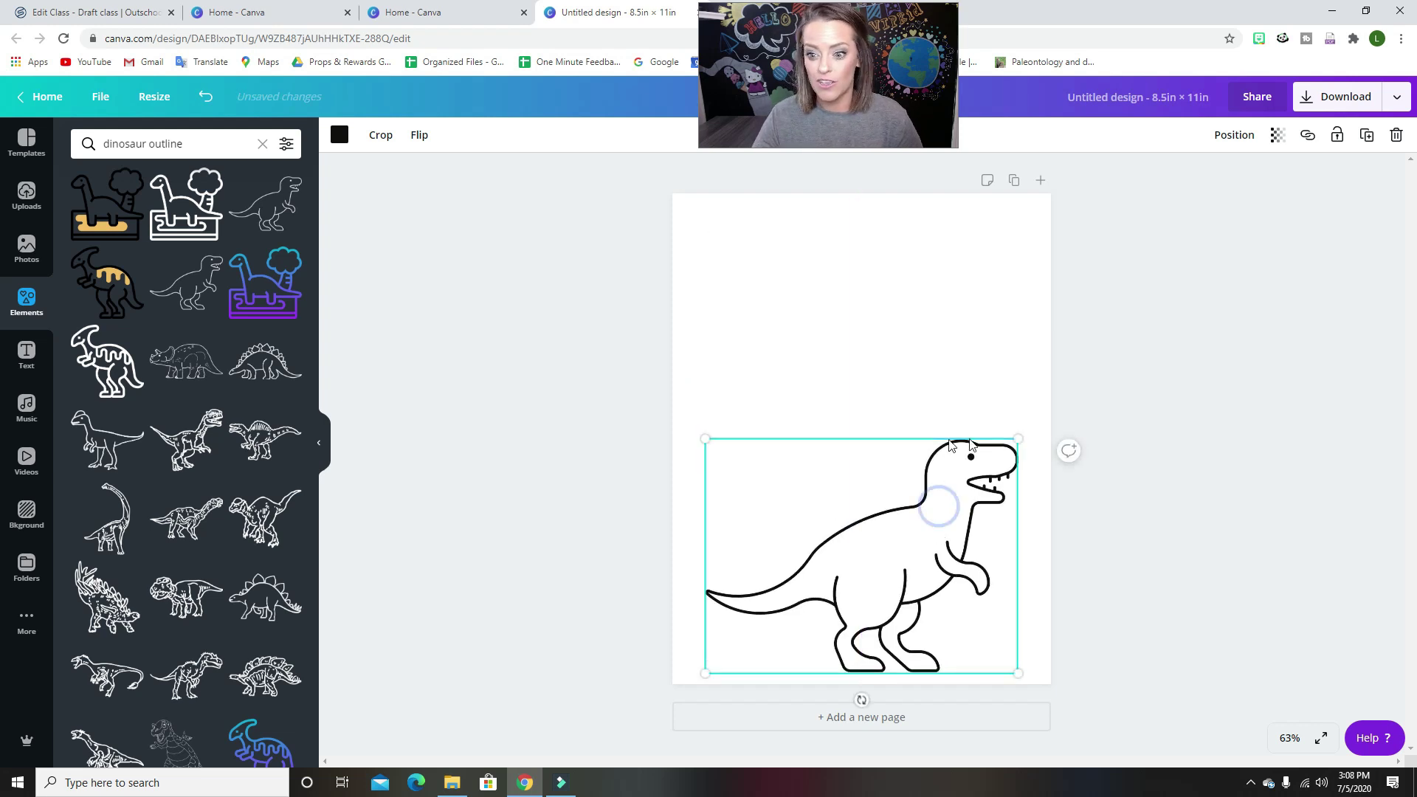
left_click_drag(1008, 442, 1026, 422)
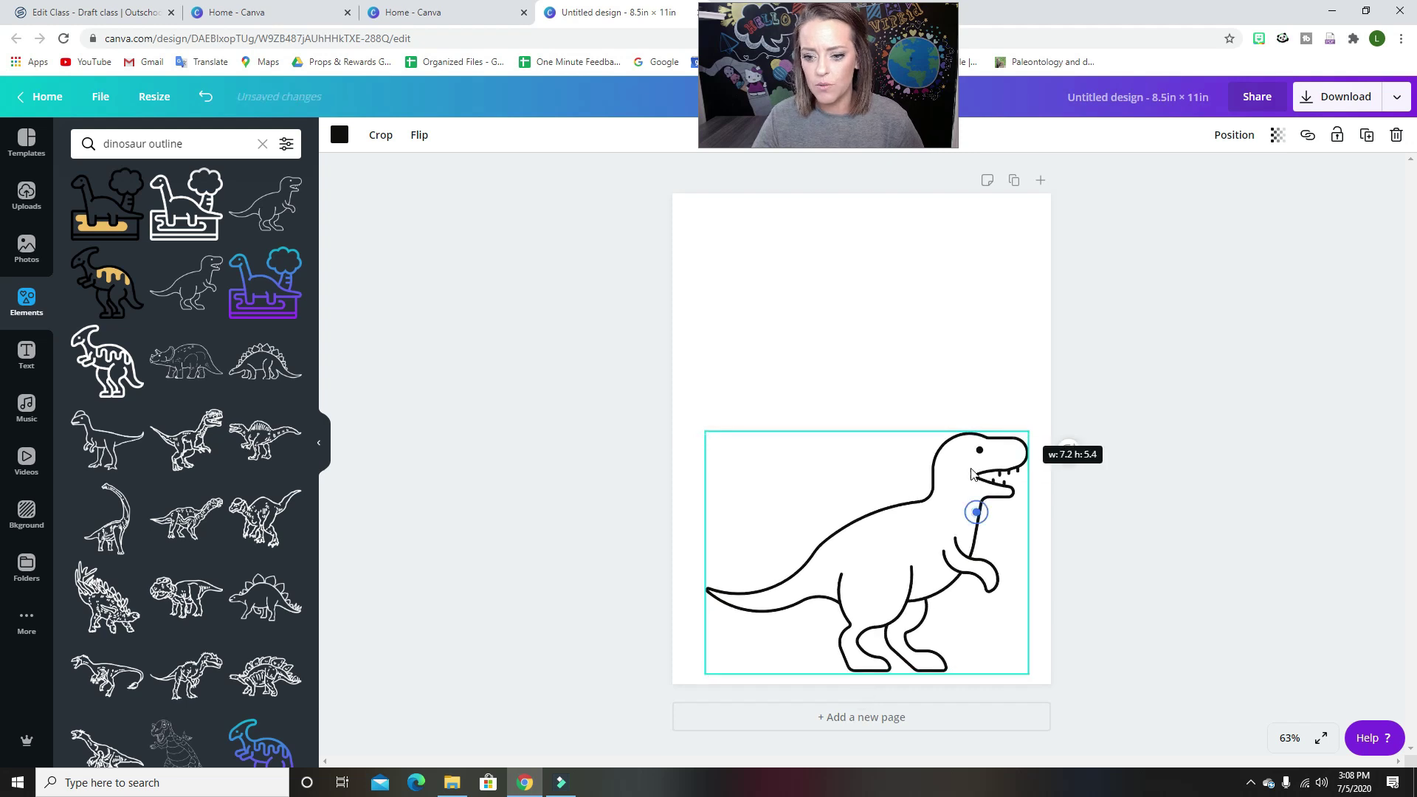
left_click_drag(975, 510, 977, 454)
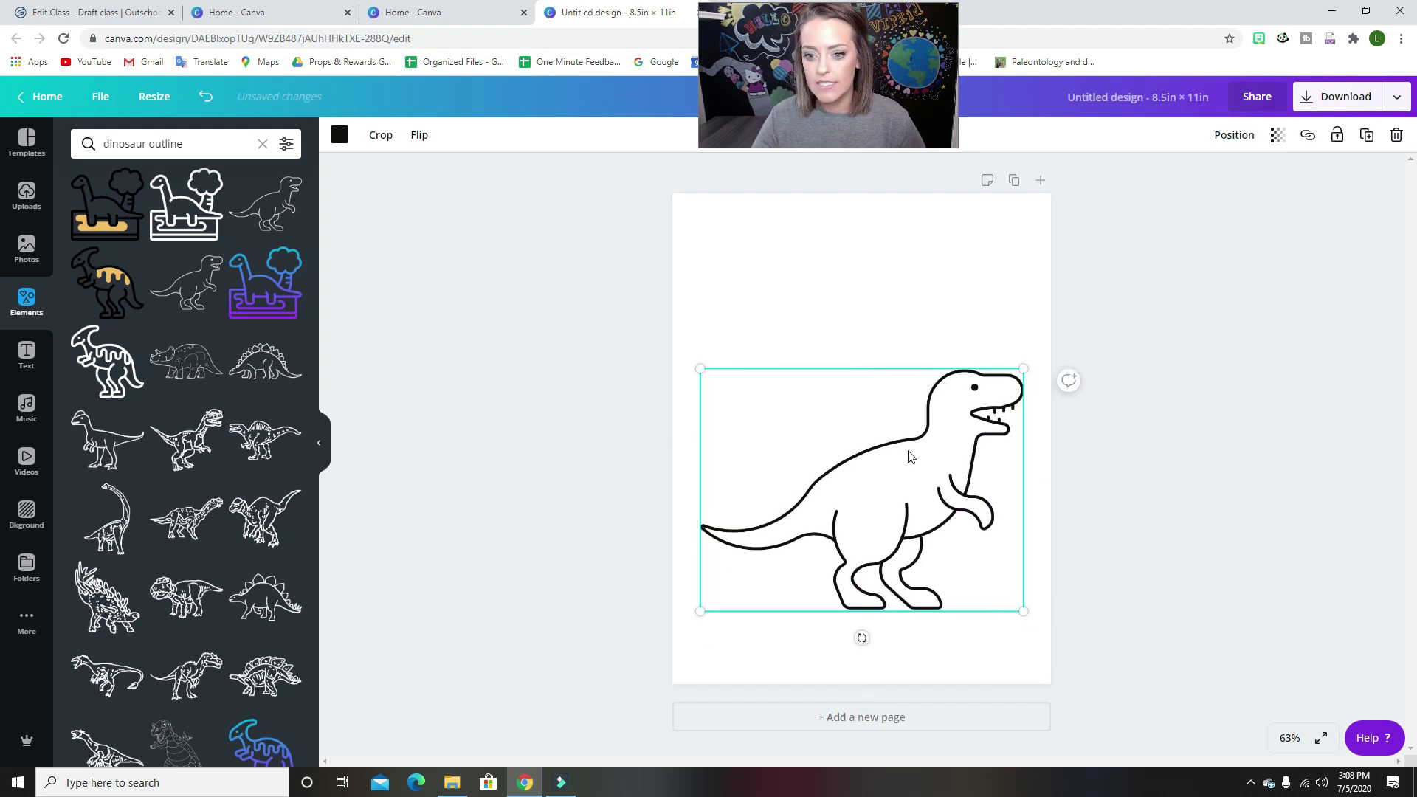
Step: Deselect the T-rex outline and search the elements for "meat outline"
left_click(544, 433)
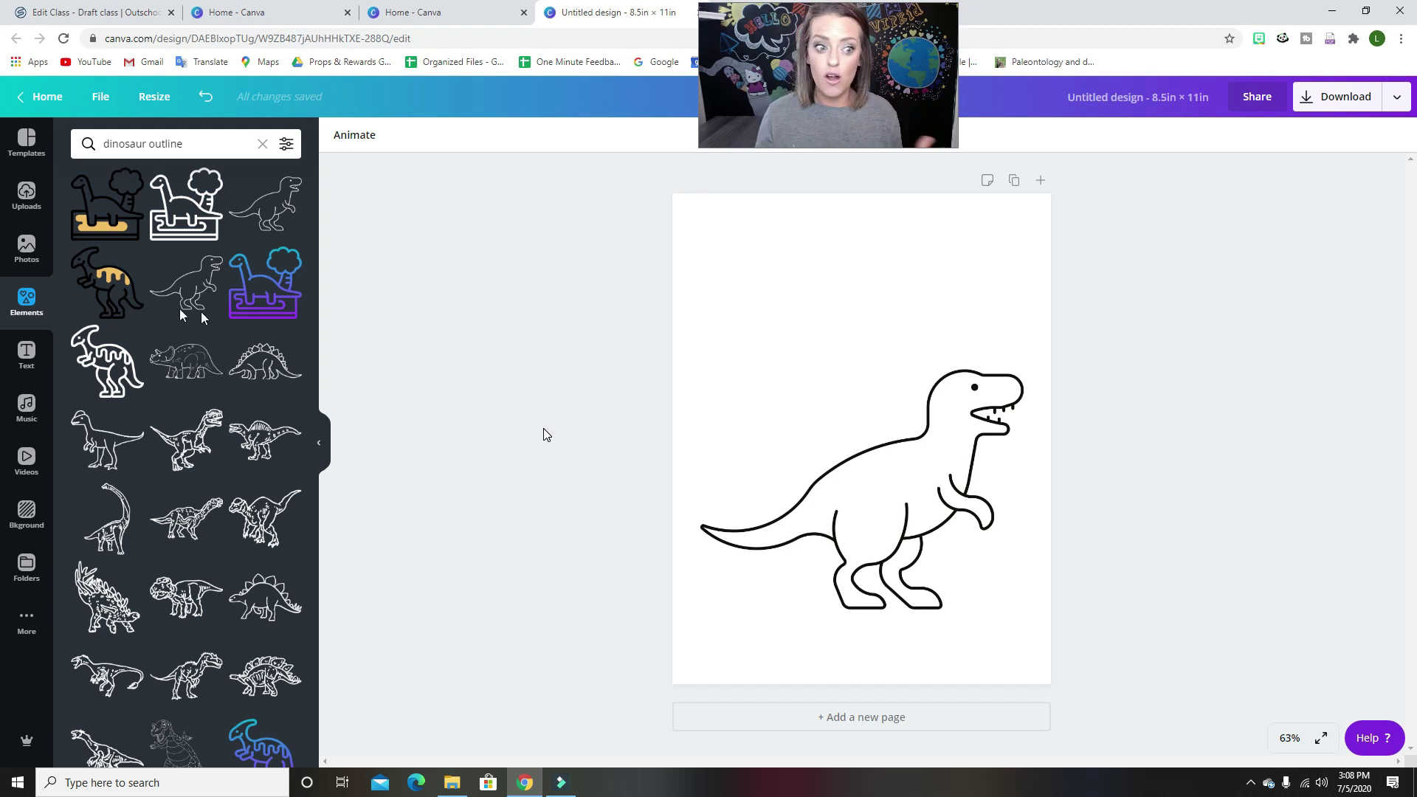
left_click(201, 144)
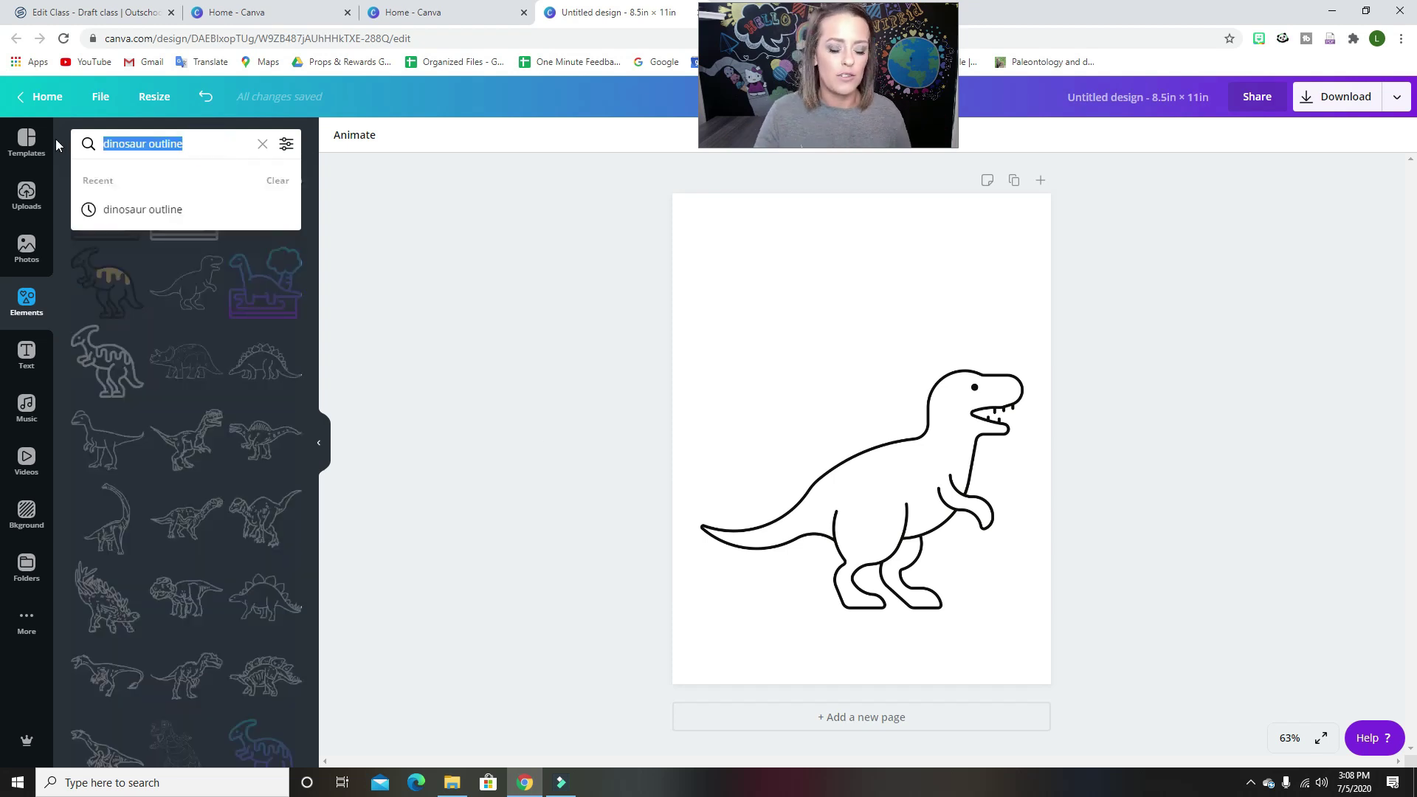
type("meat out")
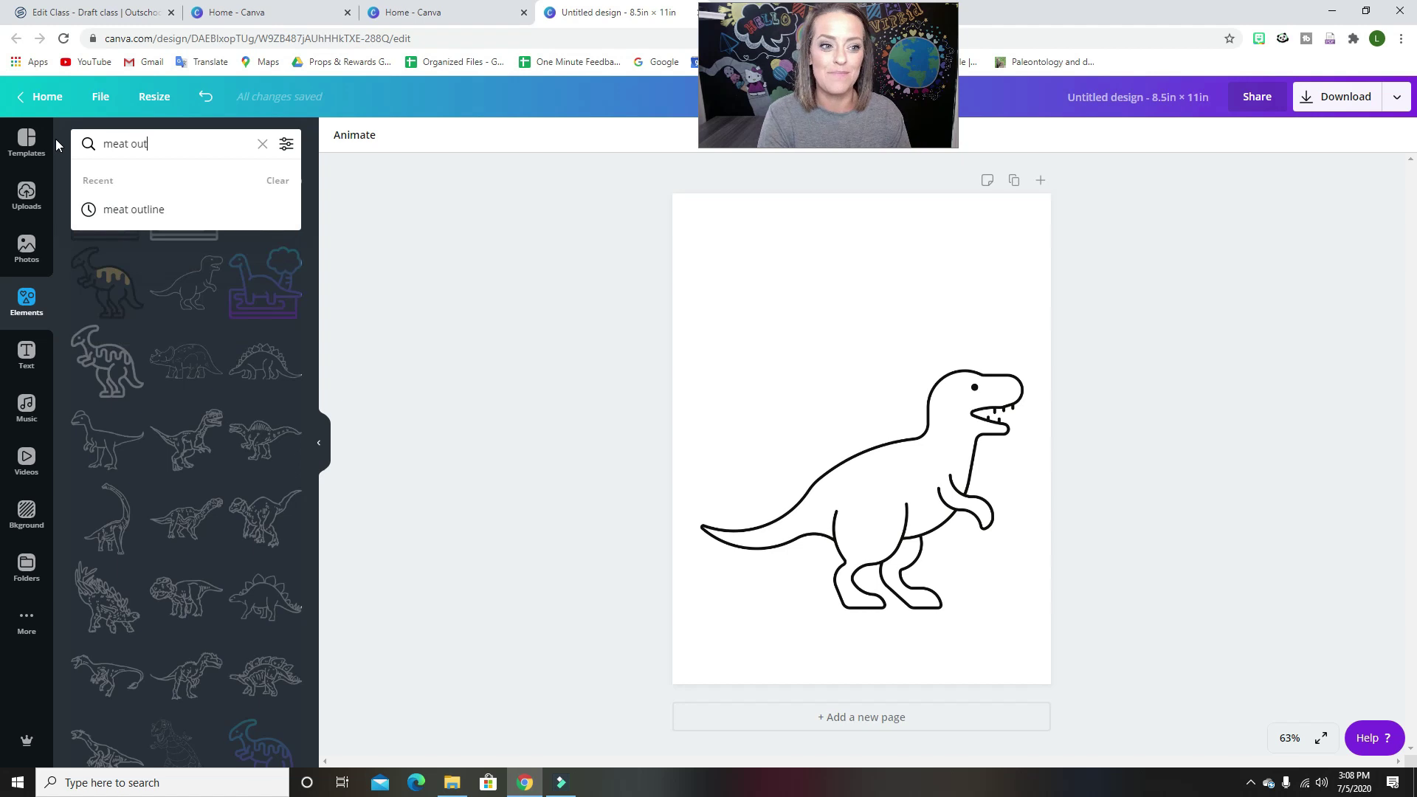
type("line")
key("Return")
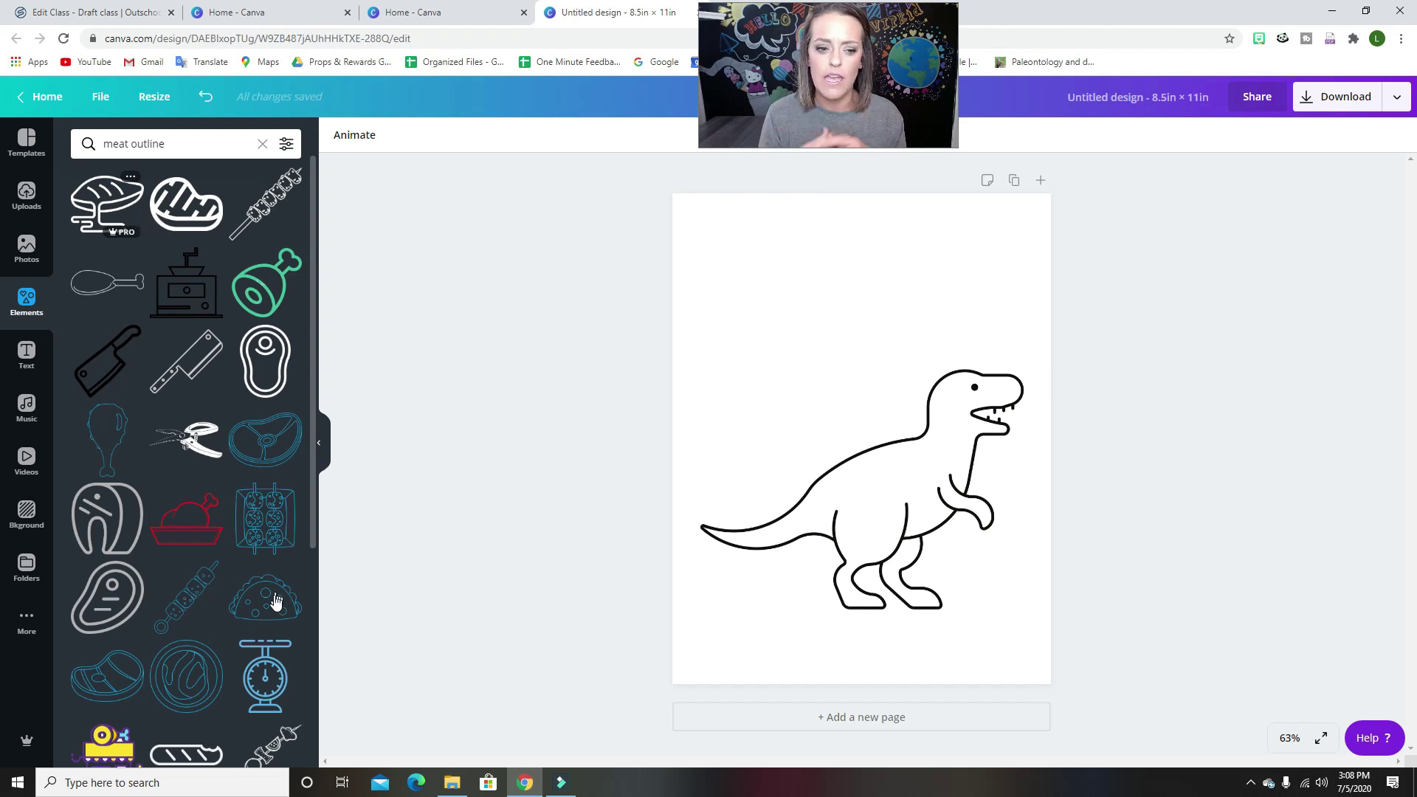
left_click(250, 600)
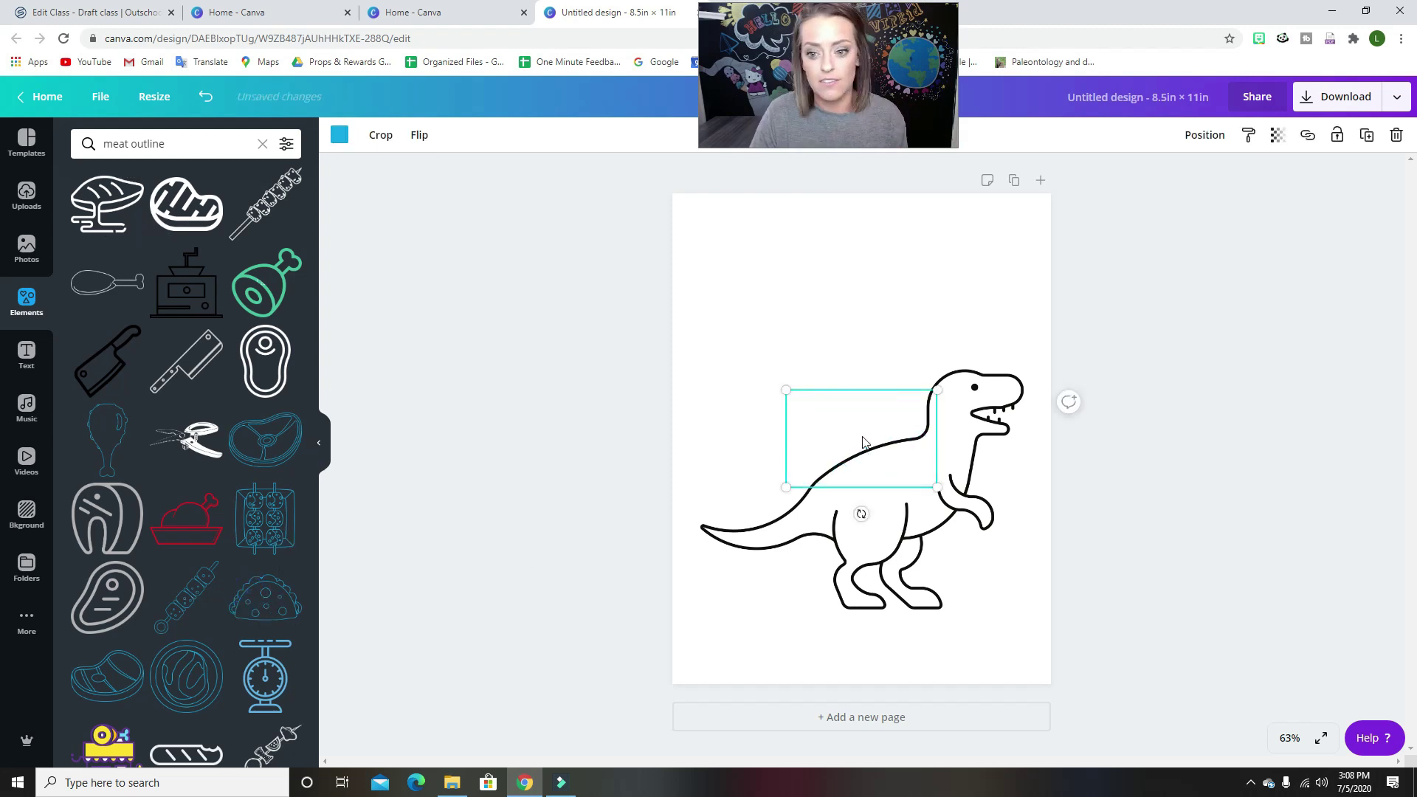
left_click_drag(859, 441, 797, 310)
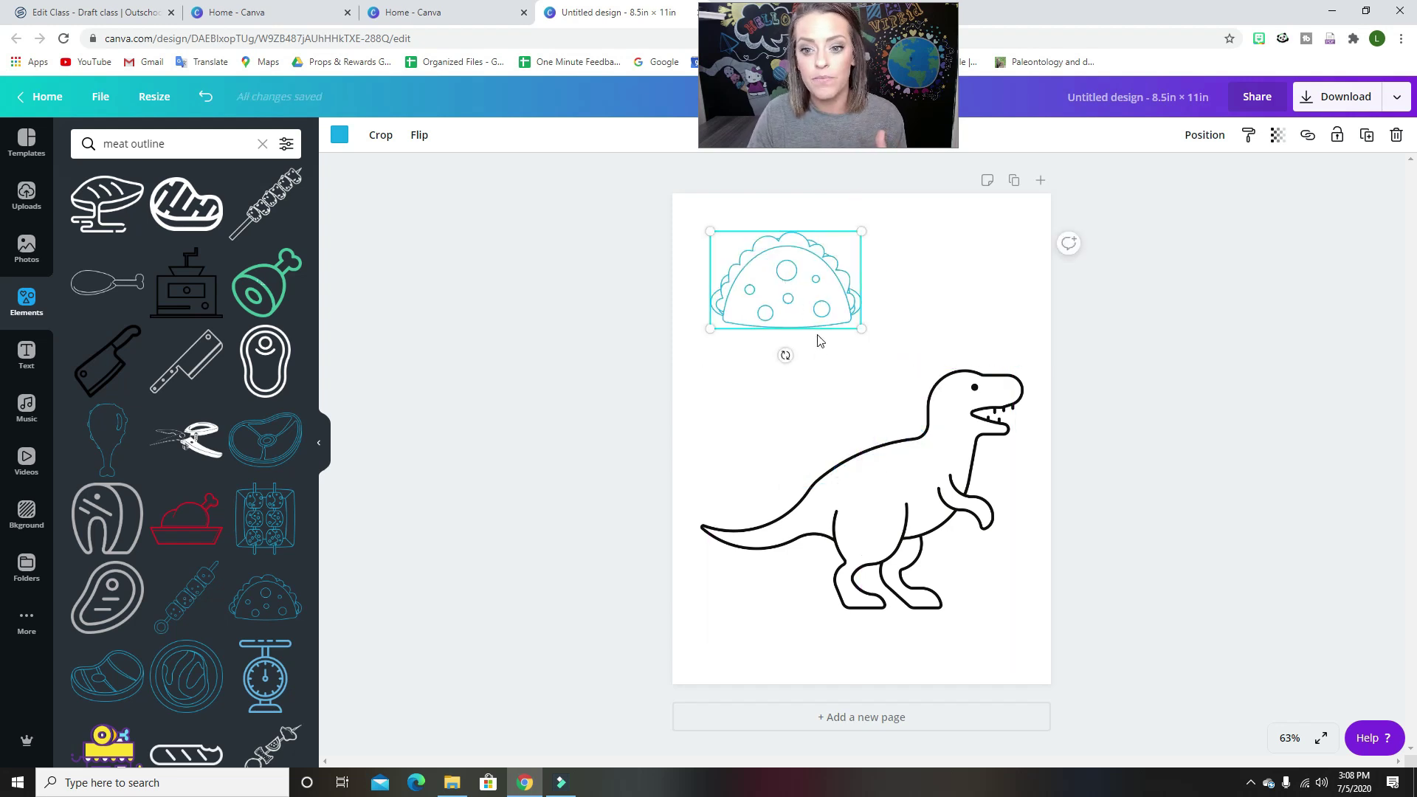
left_click(339, 135)
left_click(86, 283)
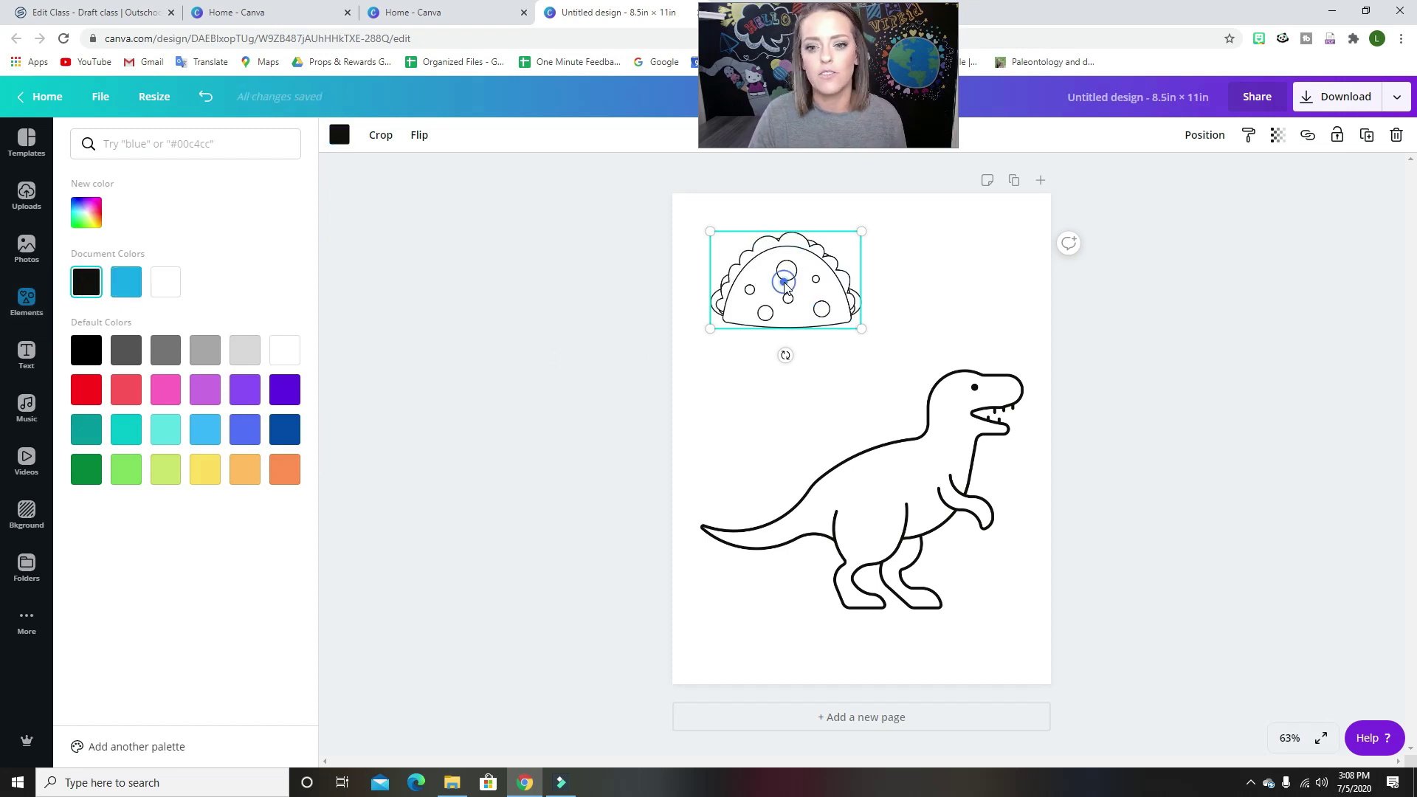
key("Delete")
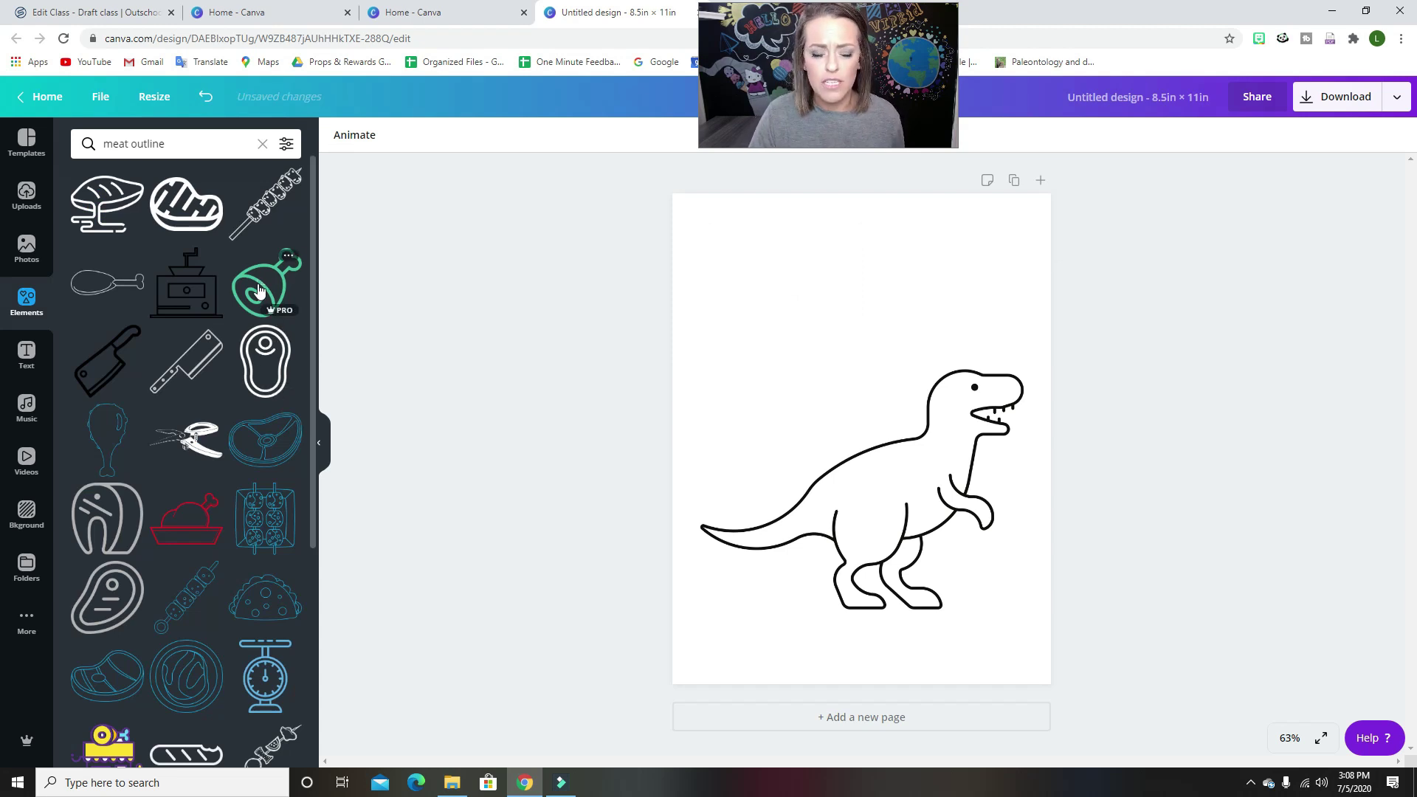
left_click(188, 144)
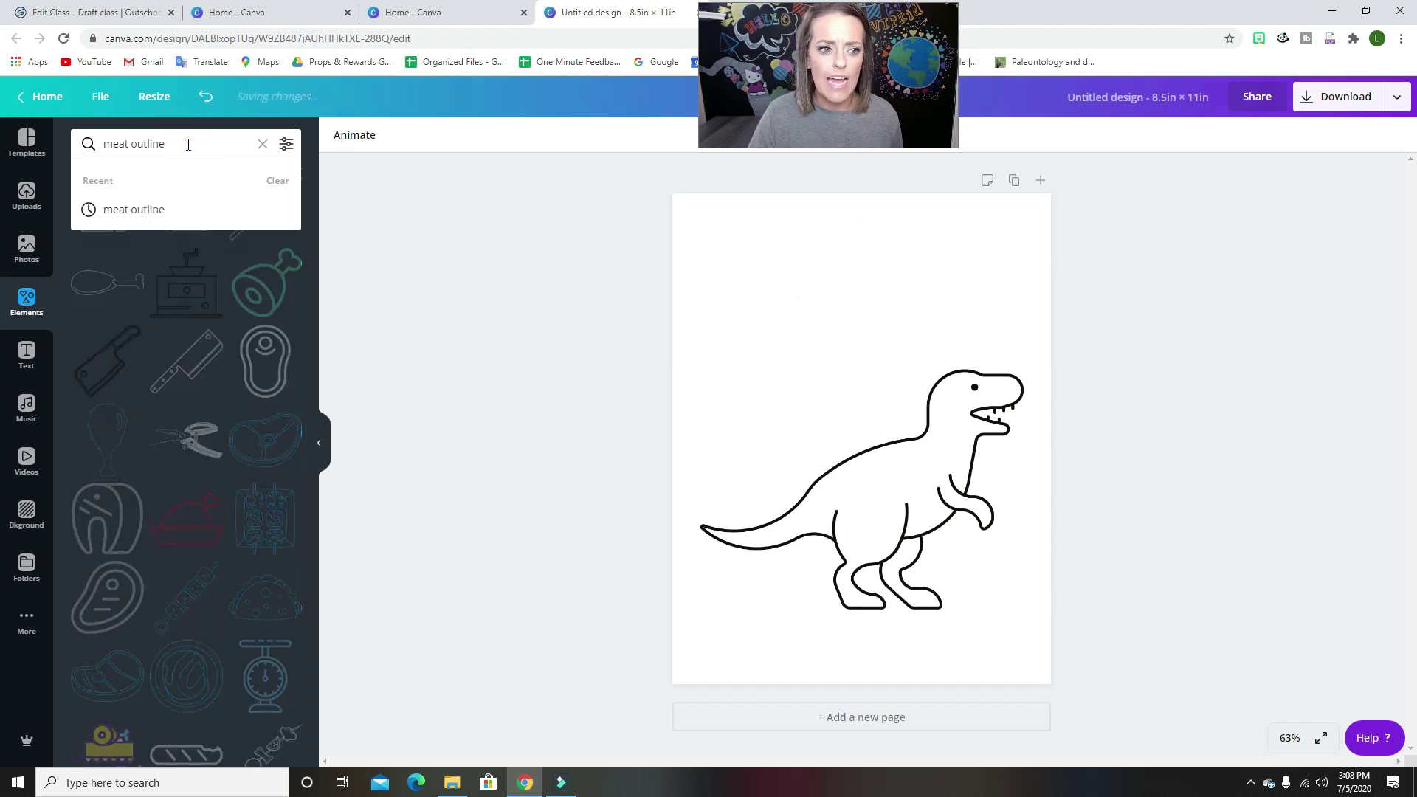
left_click(370, 315)
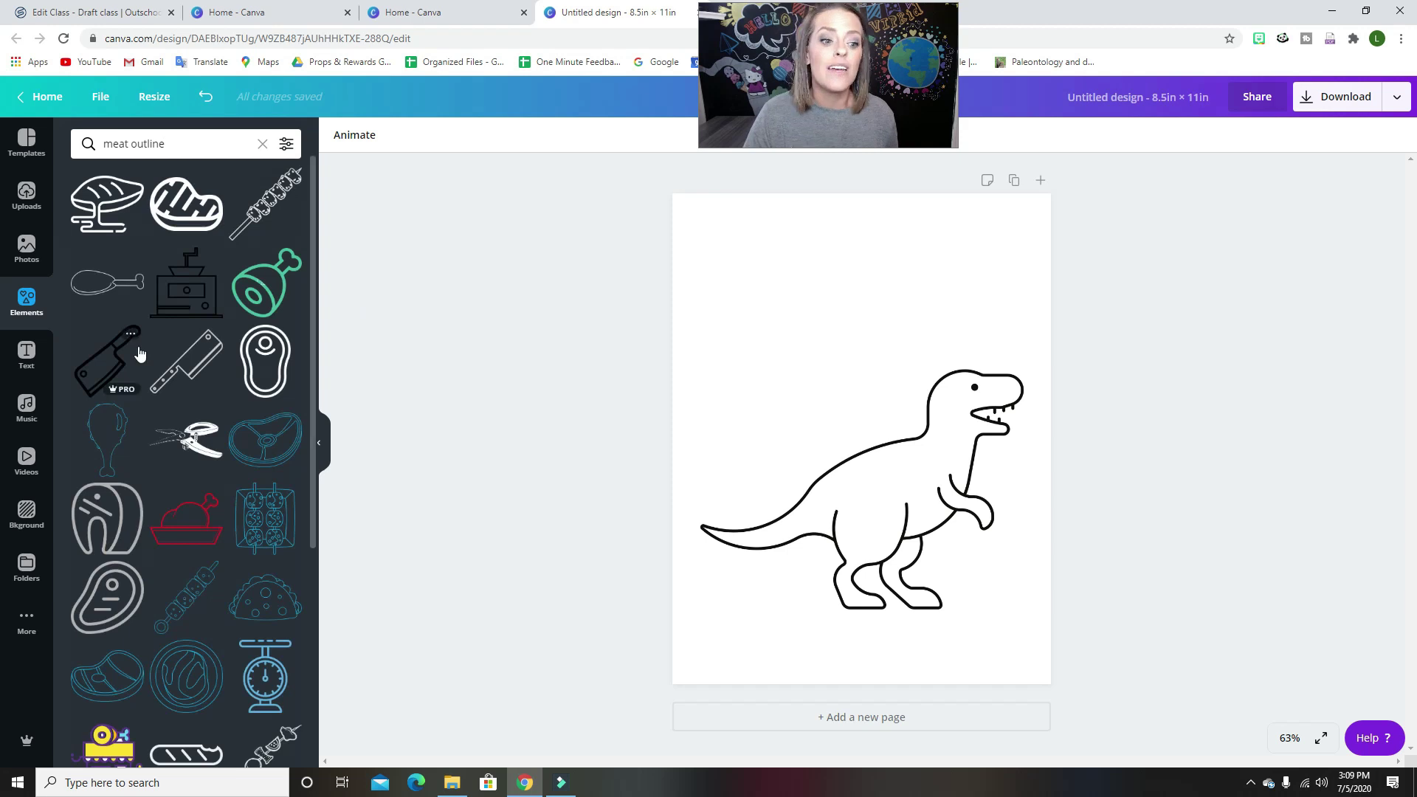
Step: Add the rounded steak outline with a small bone circle, shrink it and place it above the T-rex's tail
scroll(138, 356, "down", 1)
scroll(170, 409, "down", 2)
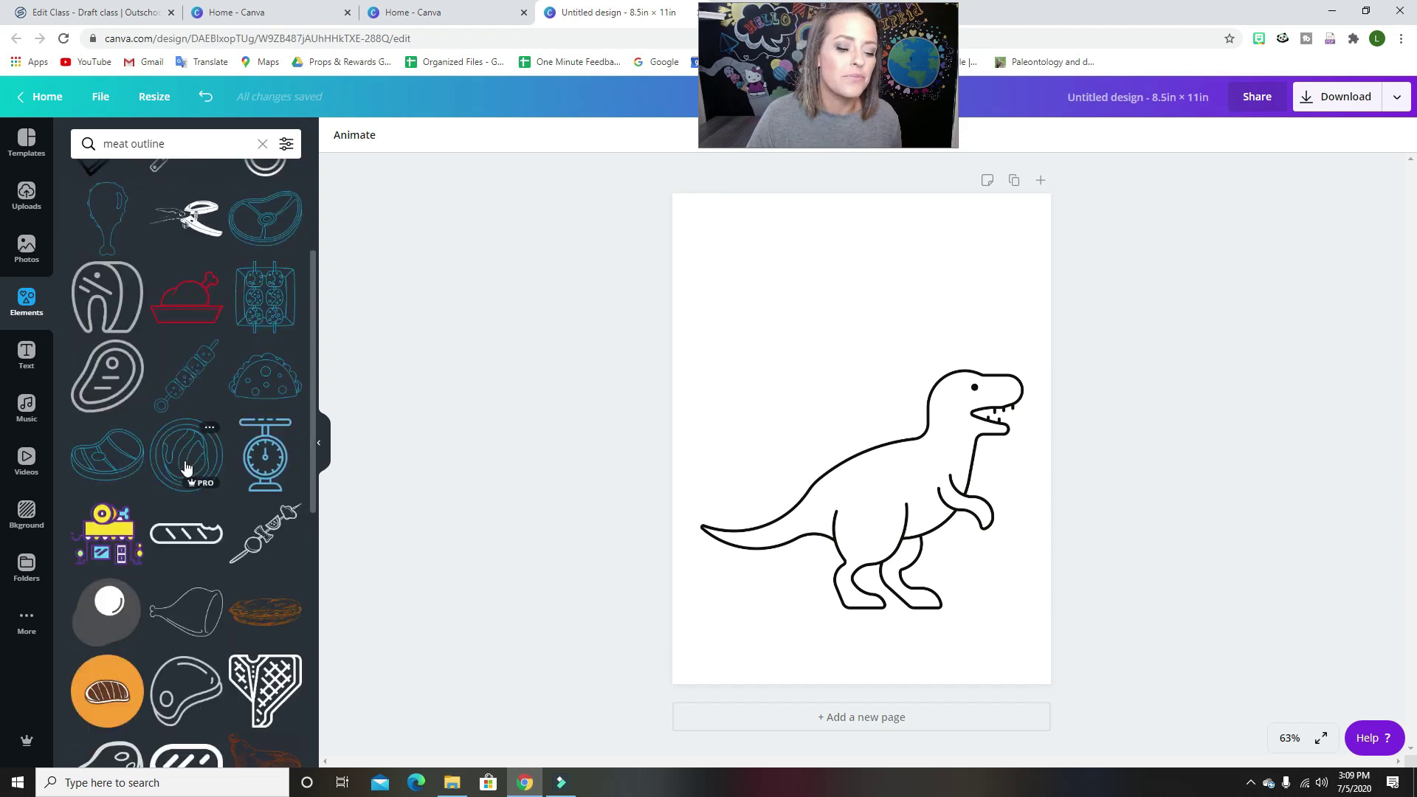
left_click(186, 469)
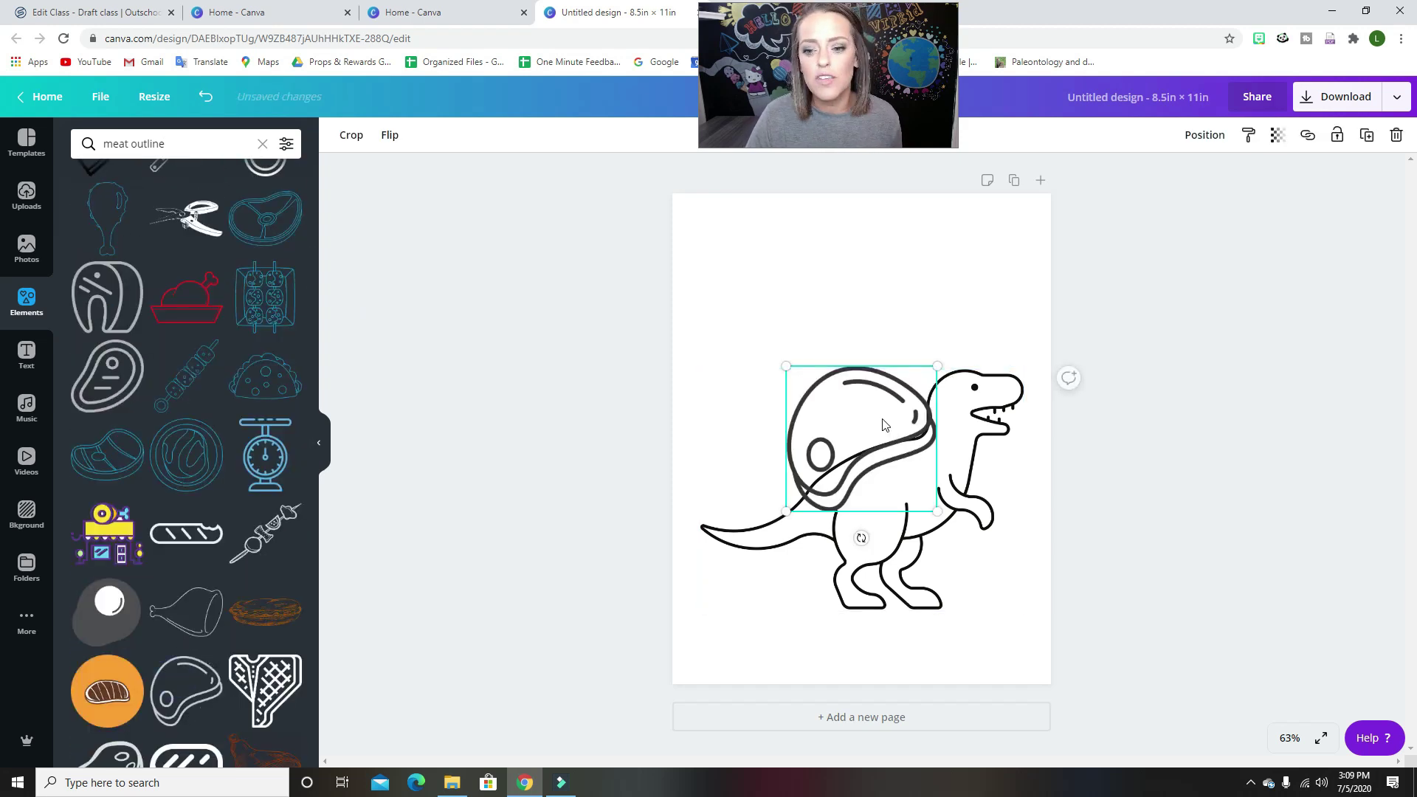
left_click_drag(886, 425, 820, 355)
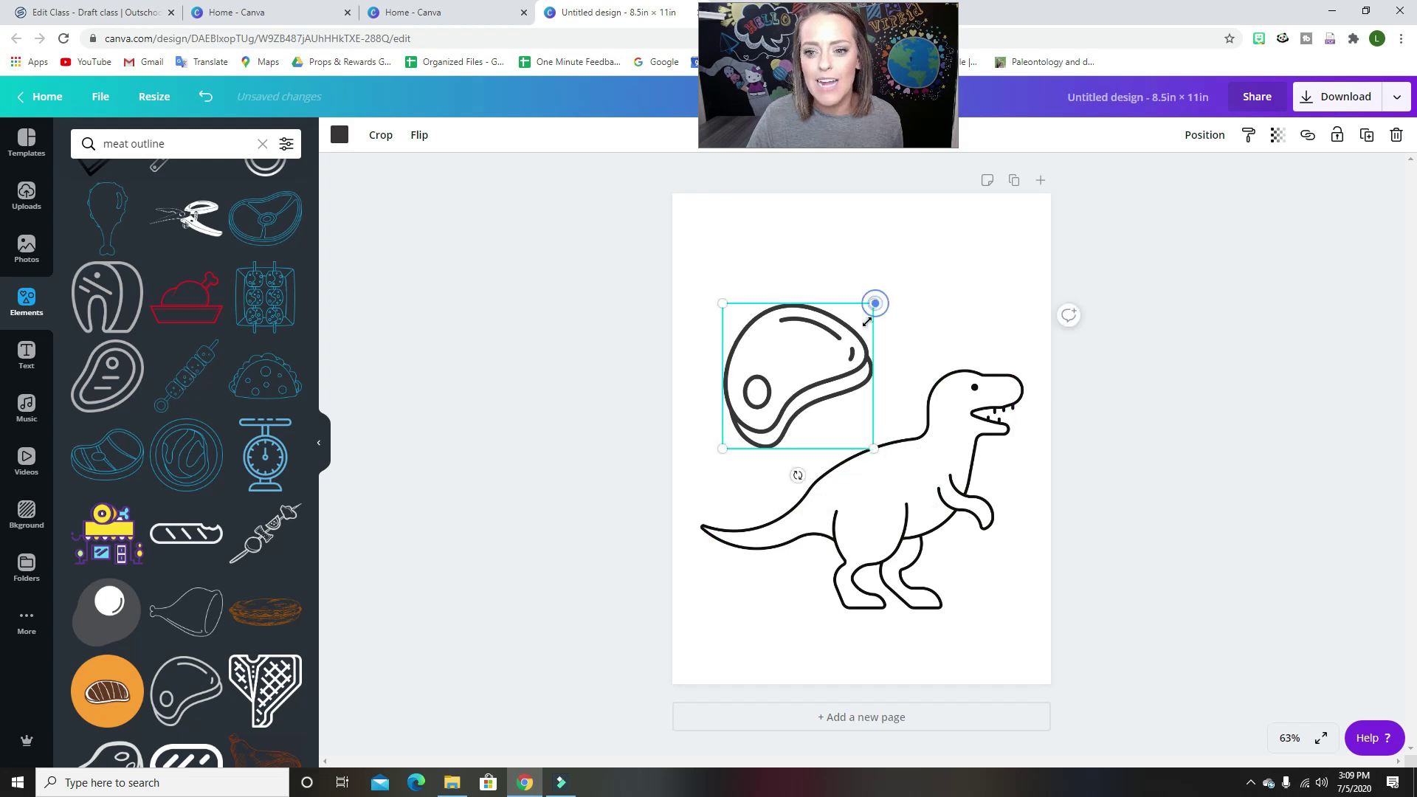
left_click_drag(875, 303, 819, 355)
Step: Recolour the steak outline to the document's black, reduce it further and move it lower, close to the T-rex's tail
left_click(339, 135)
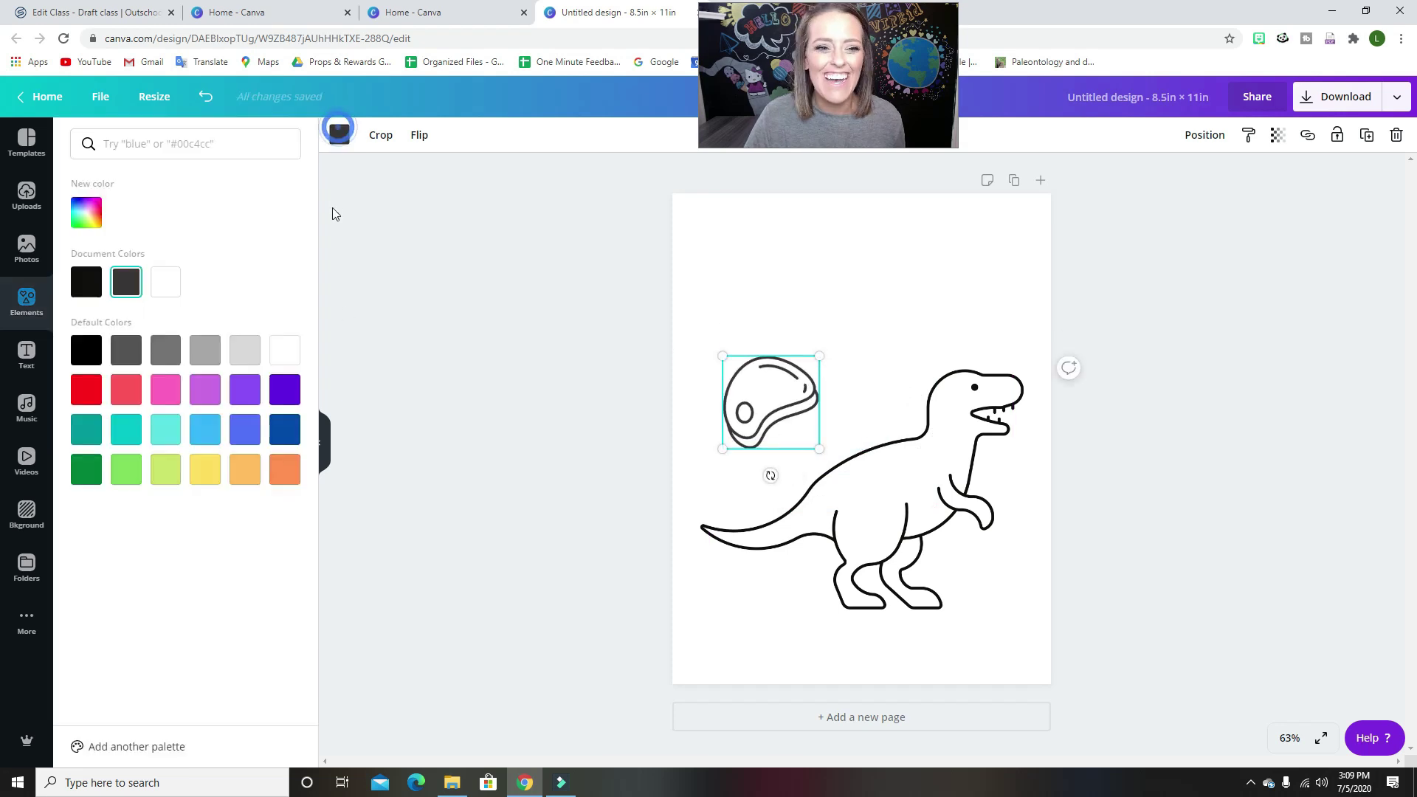
left_click(87, 281)
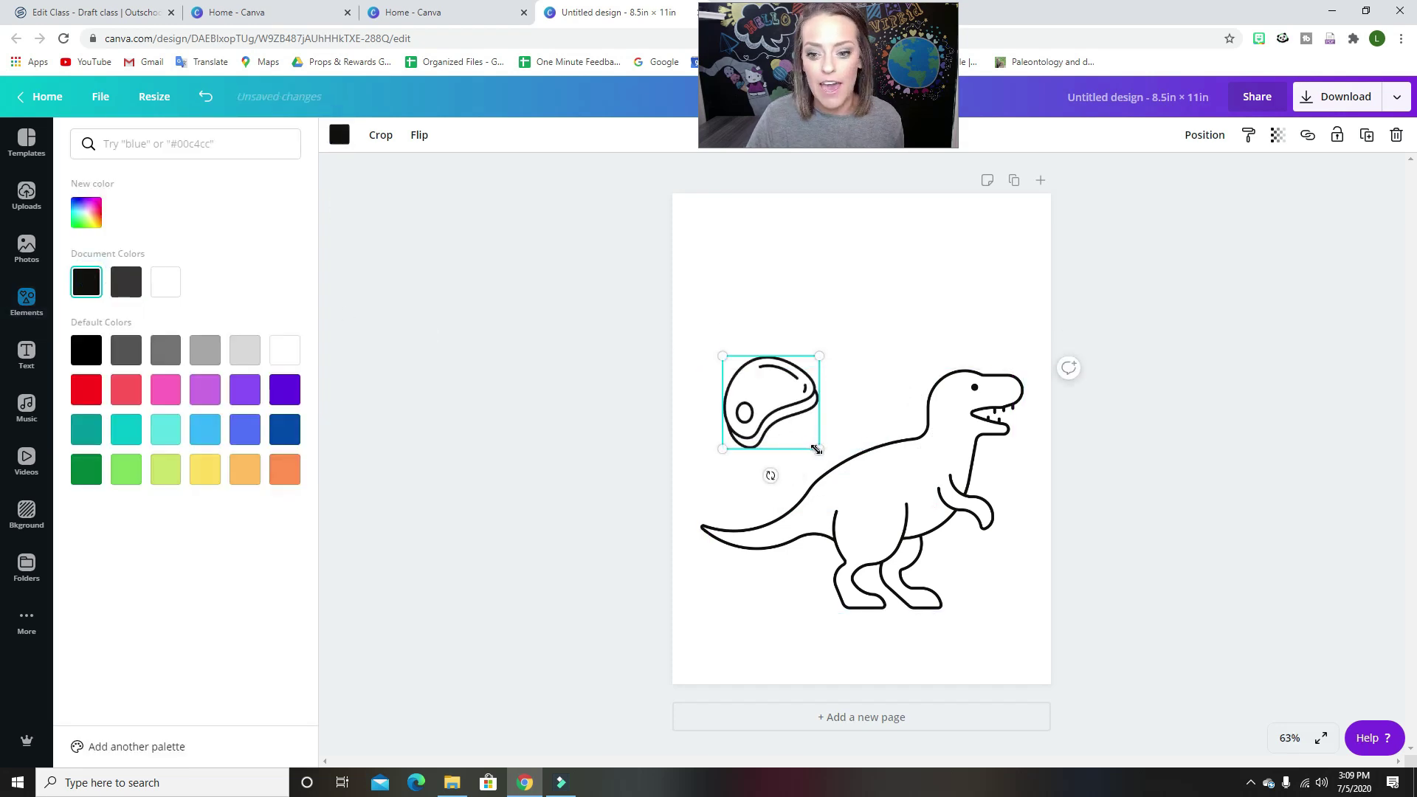
left_click_drag(817, 449, 794, 432)
left_click_drag(768, 378, 776, 422)
Step: Return to the elements library and search again for "meat outline"
left_click(28, 283)
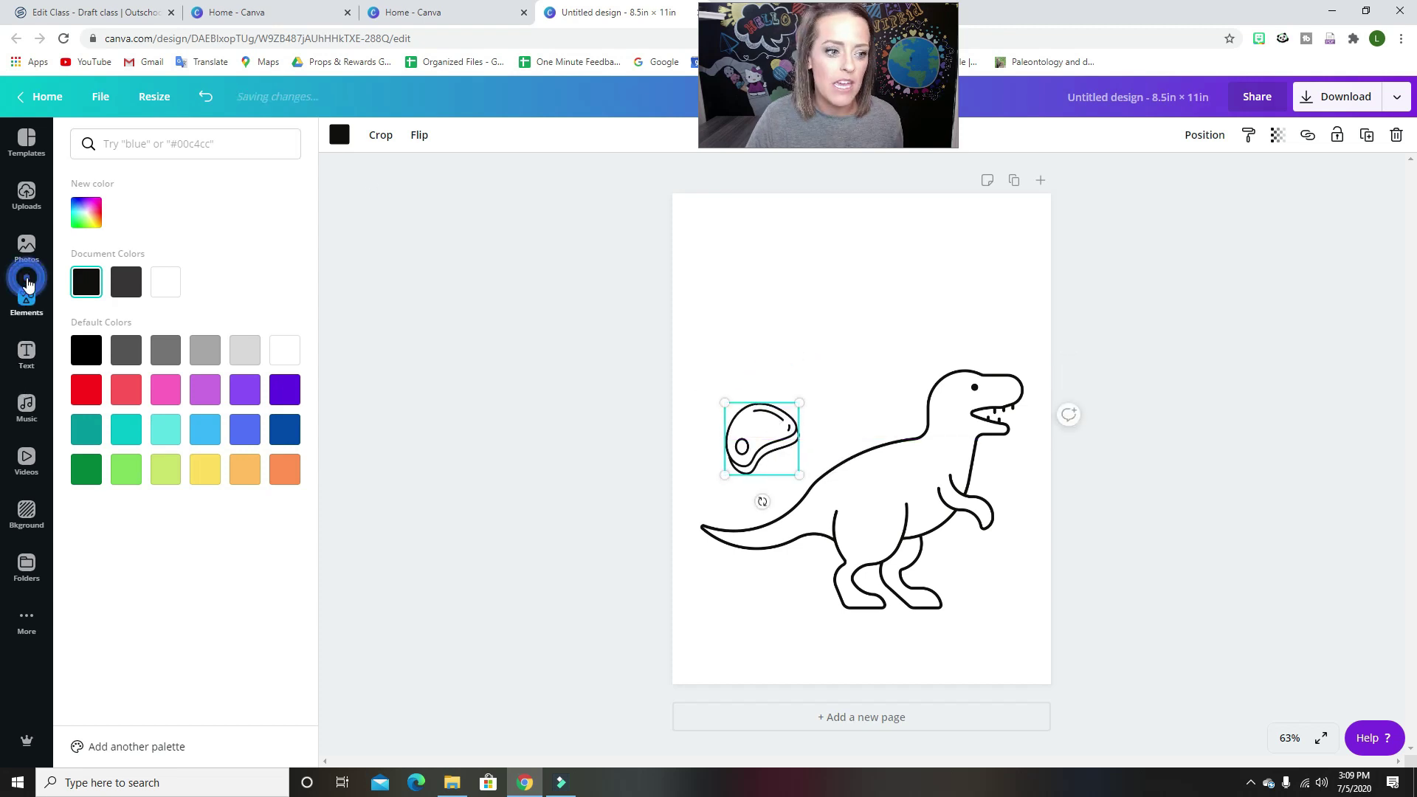
left_click(168, 143)
type("me")
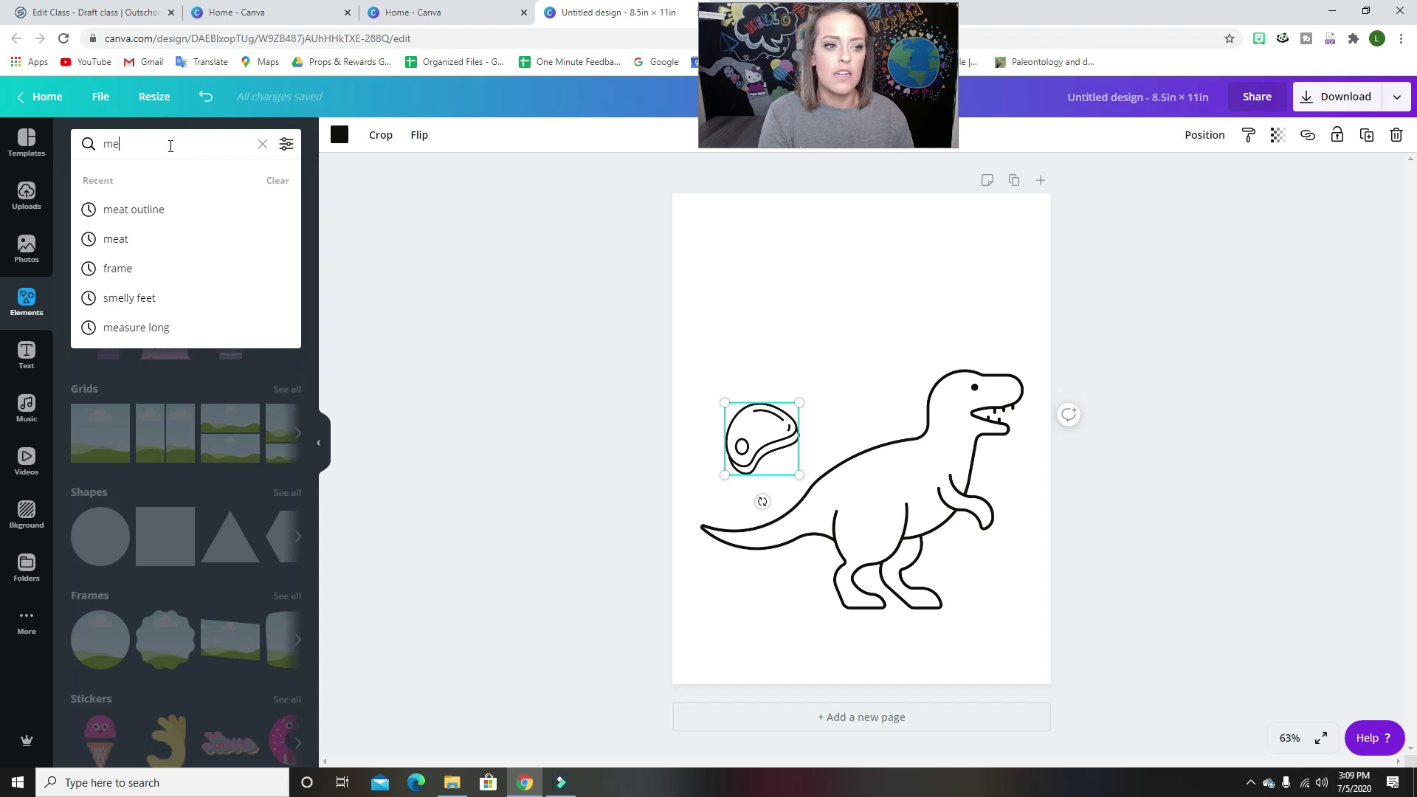
type("at outline")
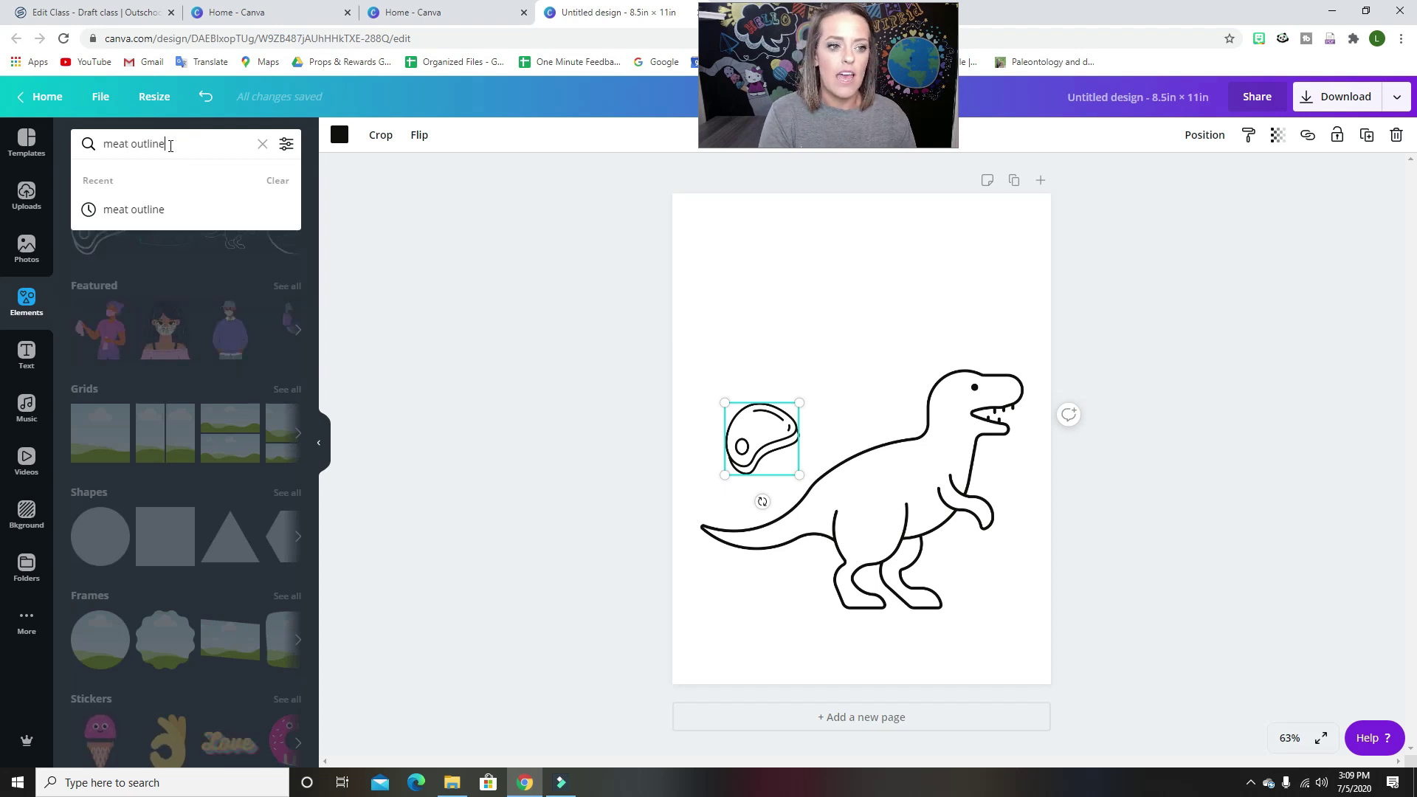
key("Return")
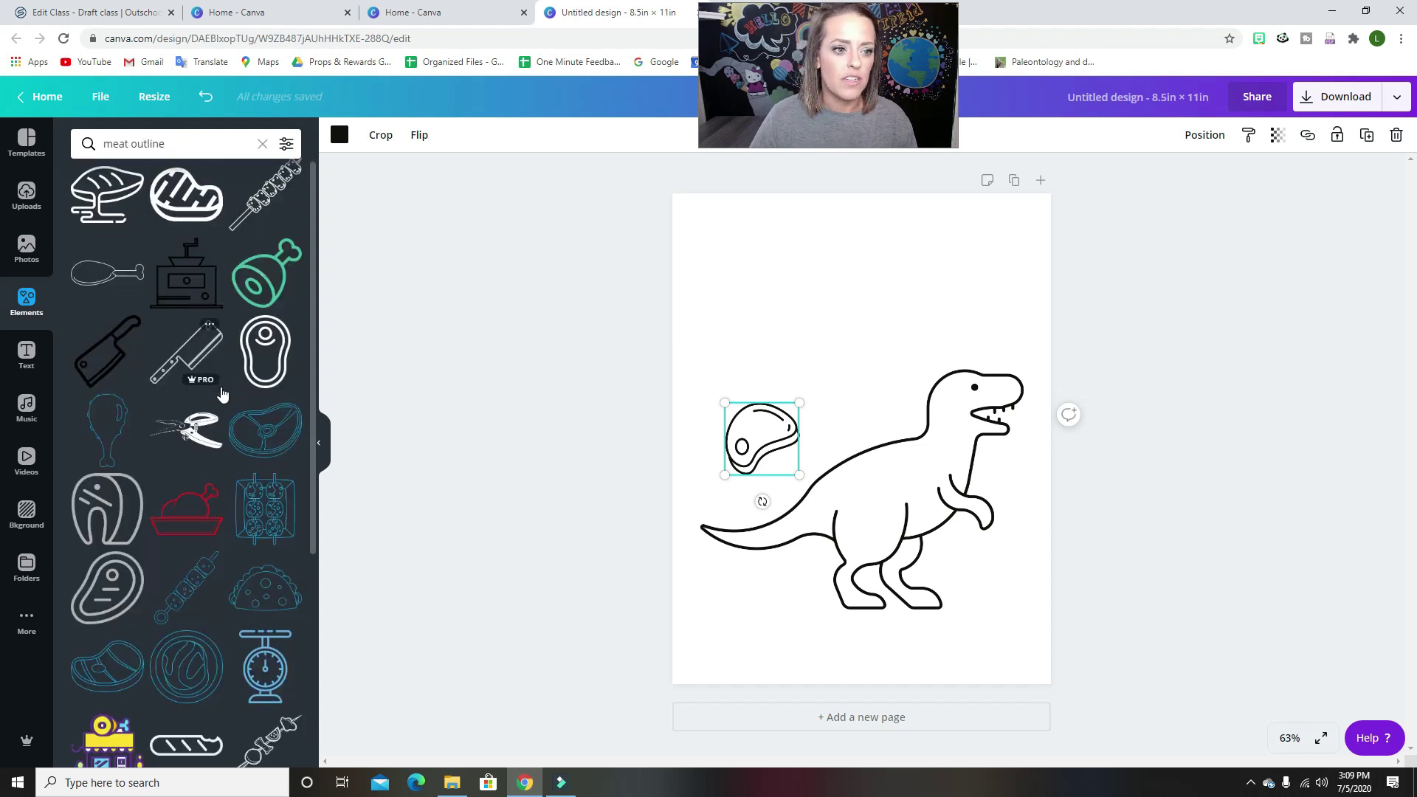
Step: Add the horizontal ham leg outline with a bone, shrink it and place it above the T-rex's neck
scroll(219, 413, "down", 6)
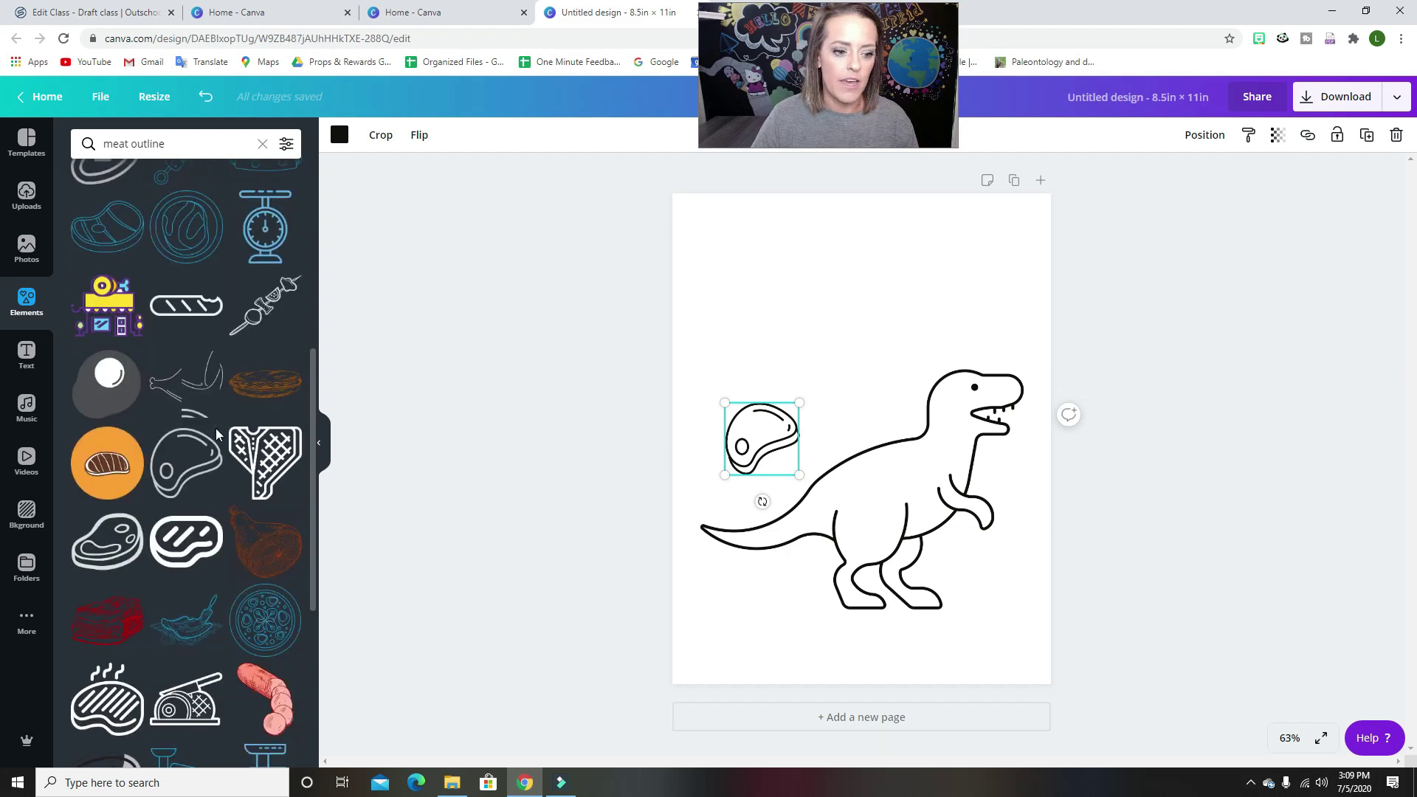
scroll(216, 434, "down", 10)
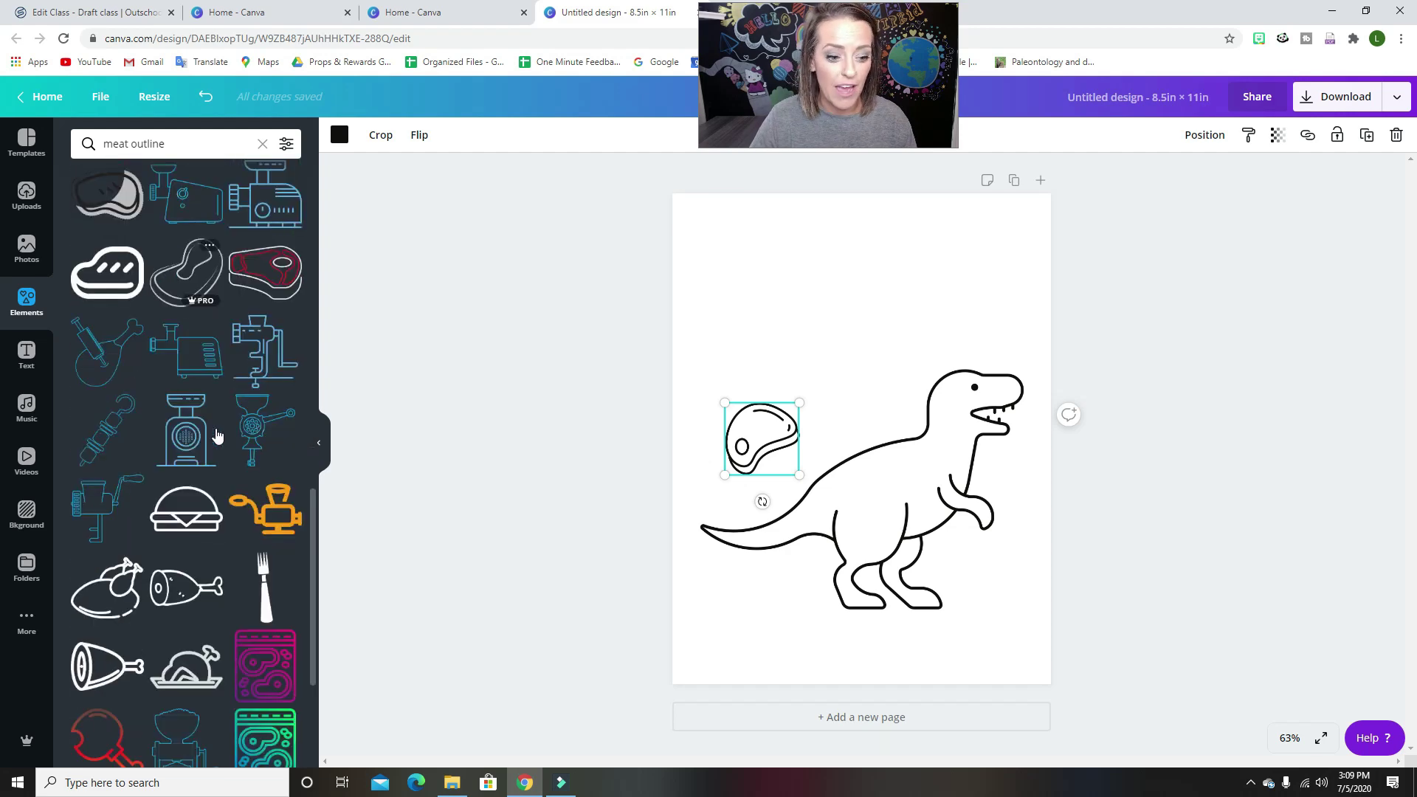
scroll(218, 436, "down", 3)
left_click(188, 367)
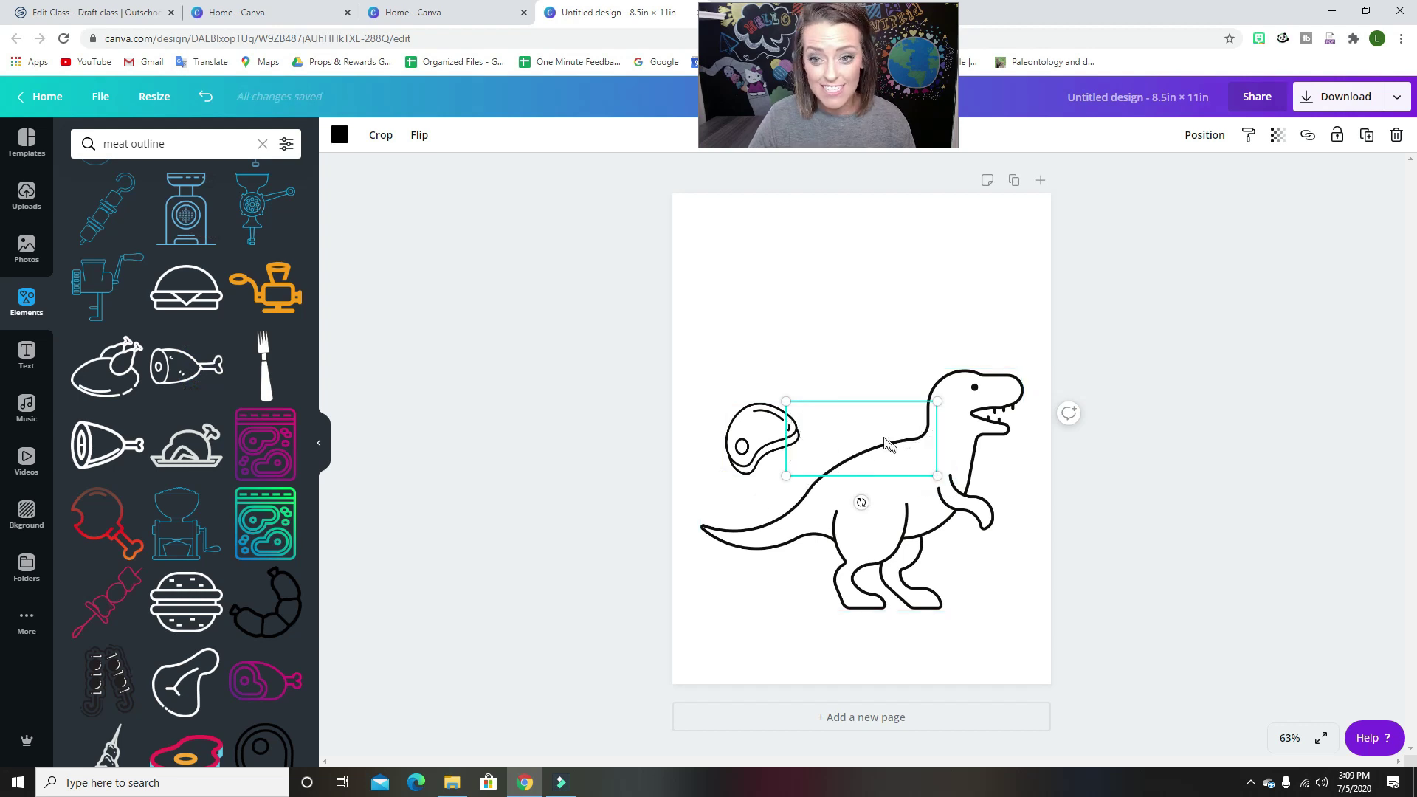
left_click_drag(937, 476, 922, 365)
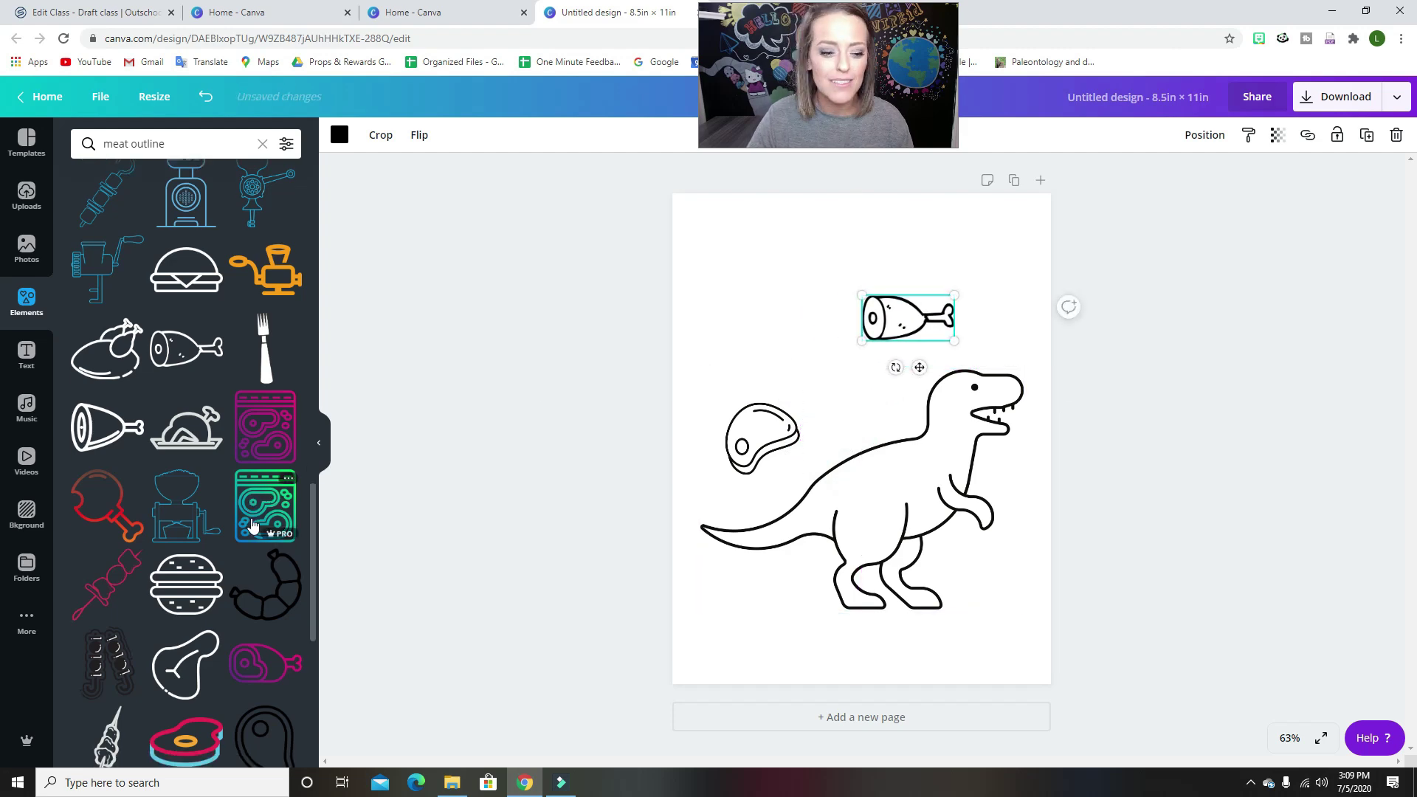
Step: Add the whole roast chicken outline, shrink it near the page's upper left, and lower the steak outline slightly toward the tail
scroll(251, 524, "down", 2)
scroll(251, 524, "down", 4)
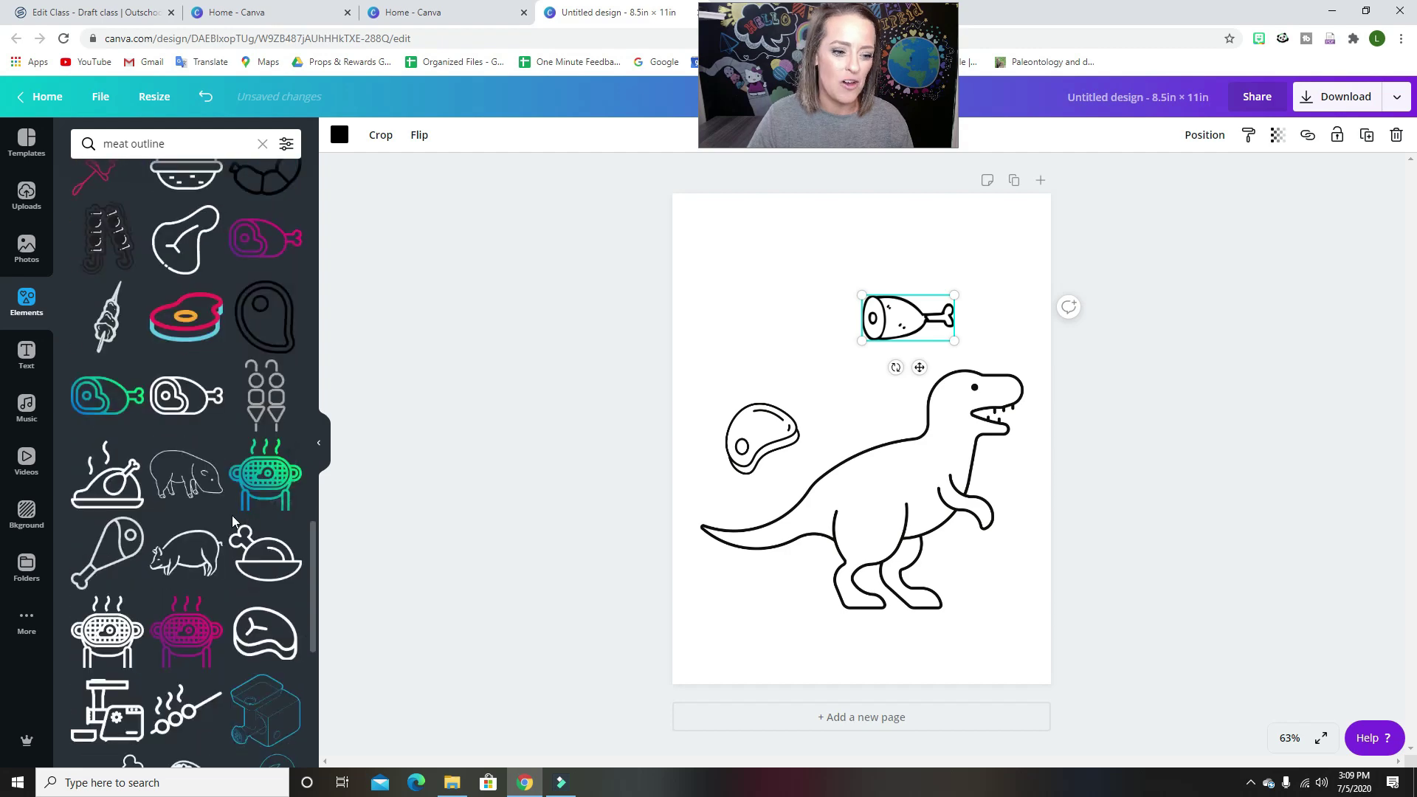
scroll(188, 543, "up", 5)
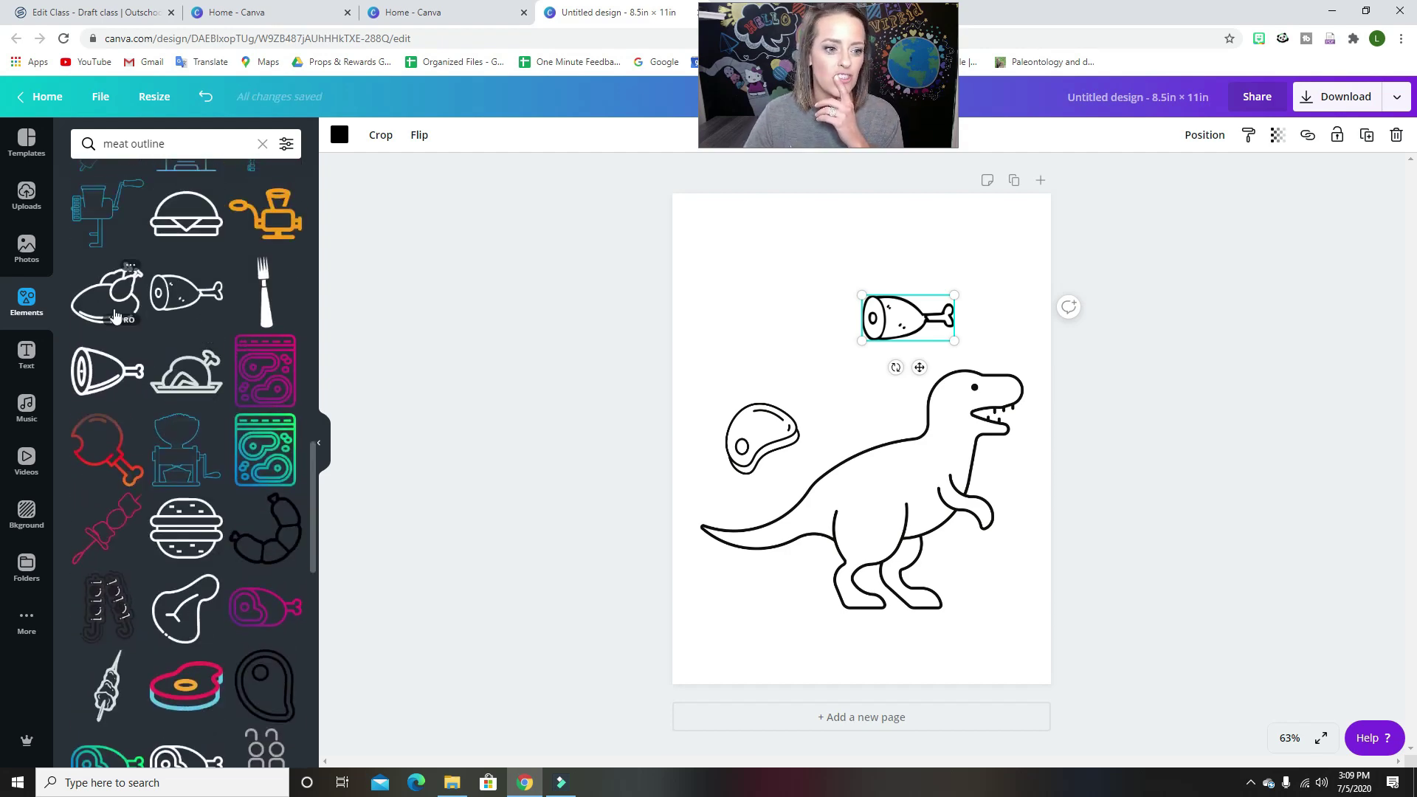
left_click(172, 396)
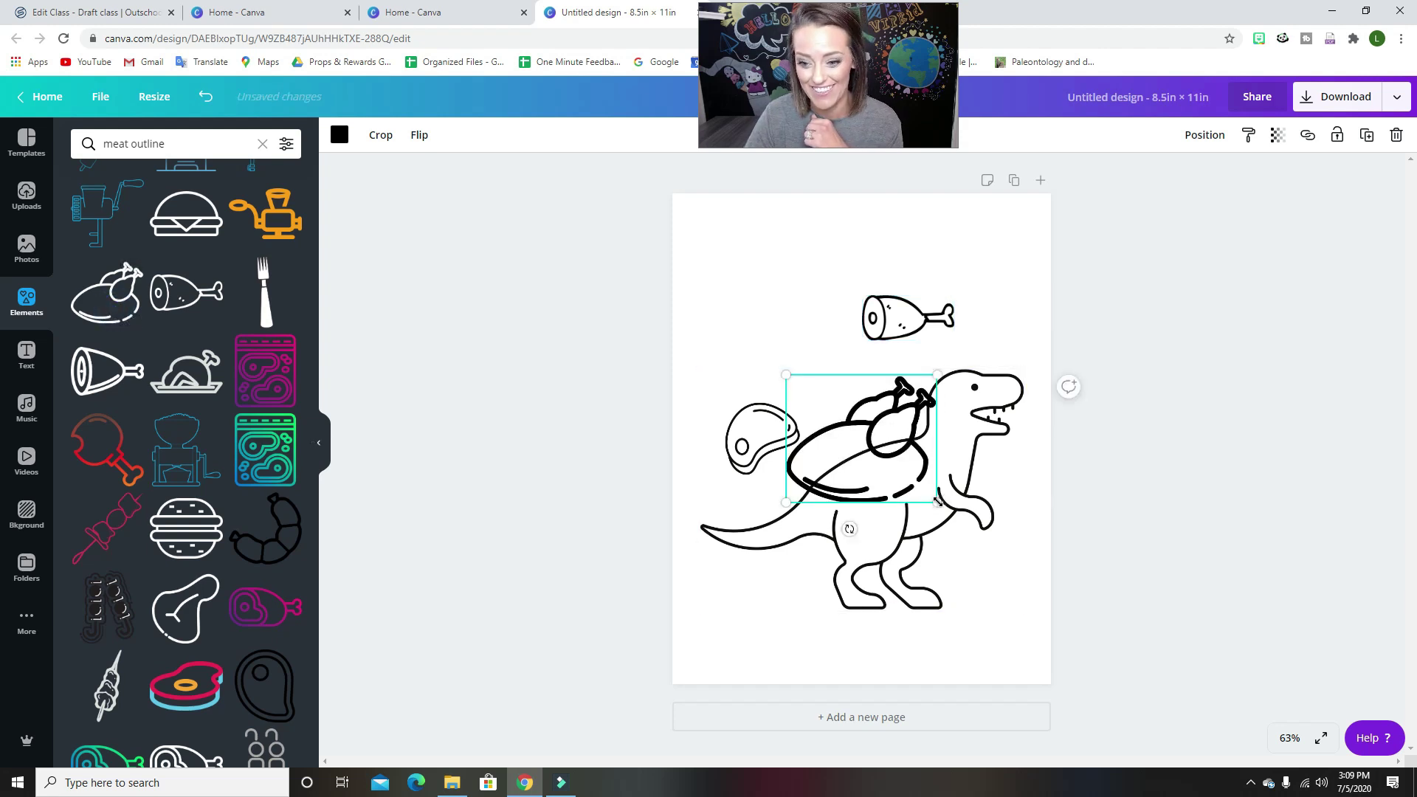
left_click_drag(939, 501, 751, 331)
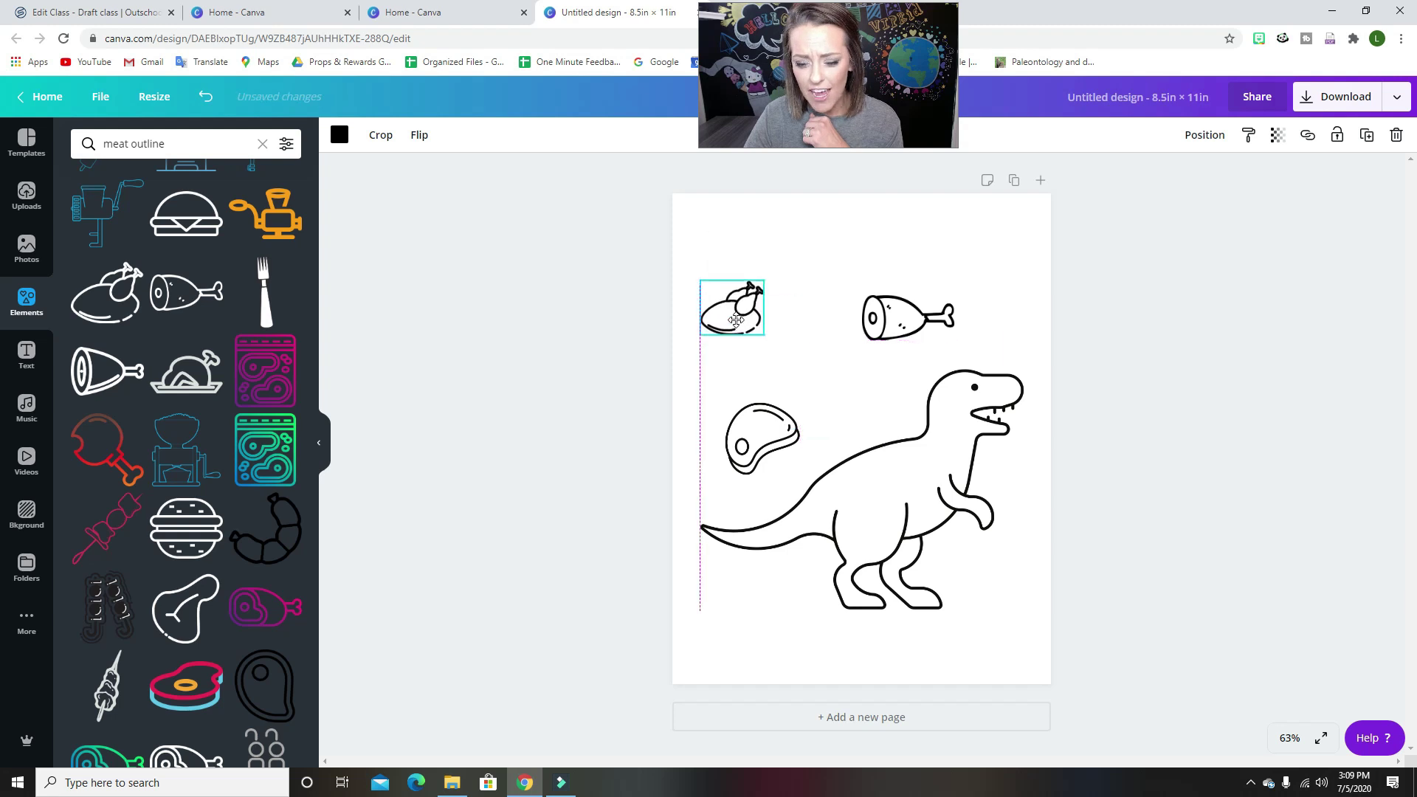
left_click_drag(762, 432, 754, 456)
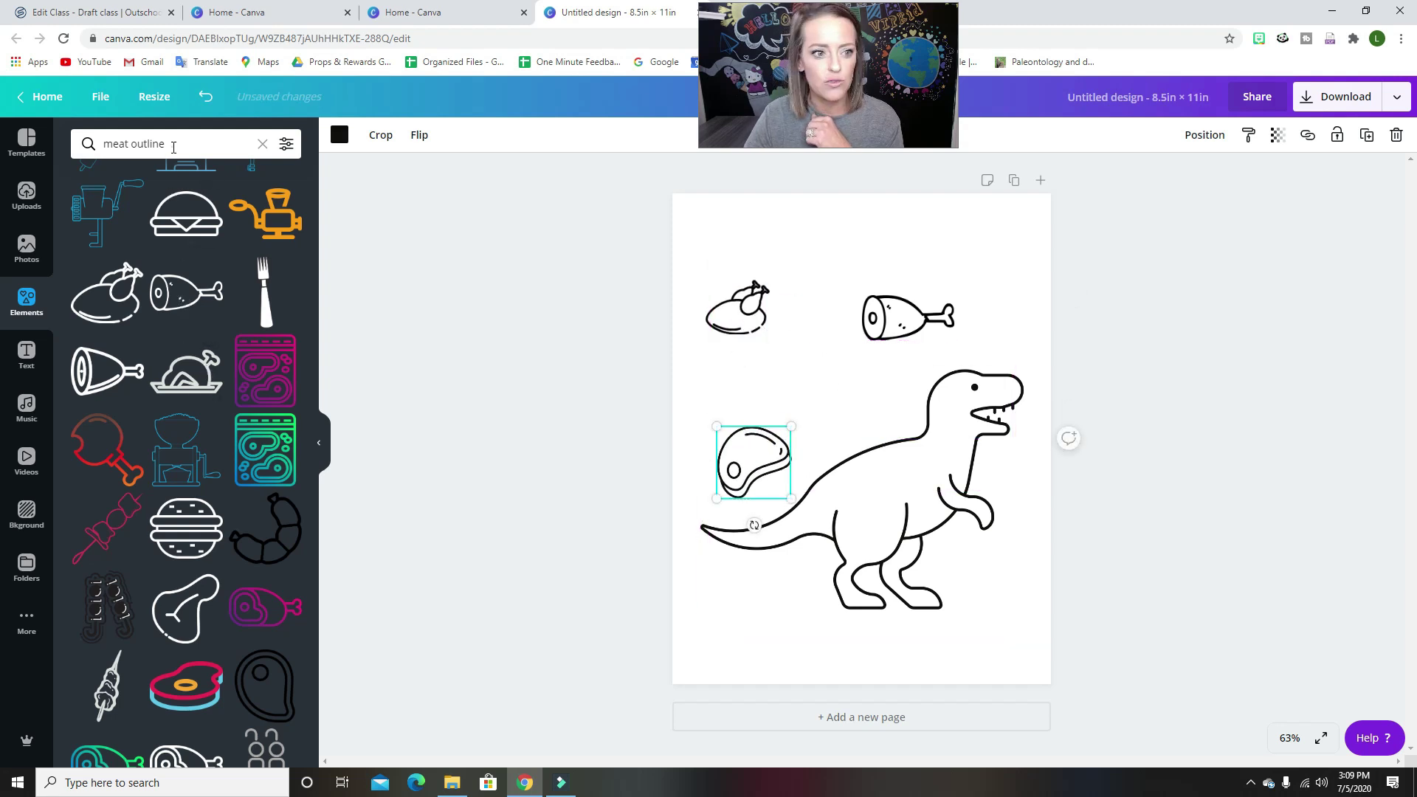
Step: Replace the meat search with an elements search for "plant outline"
left_click(72, 144)
key("BackSpace")
type("lear")
key("BackSpace")
key("BackSpace")
key("BackSpace")
key("BackSpace")
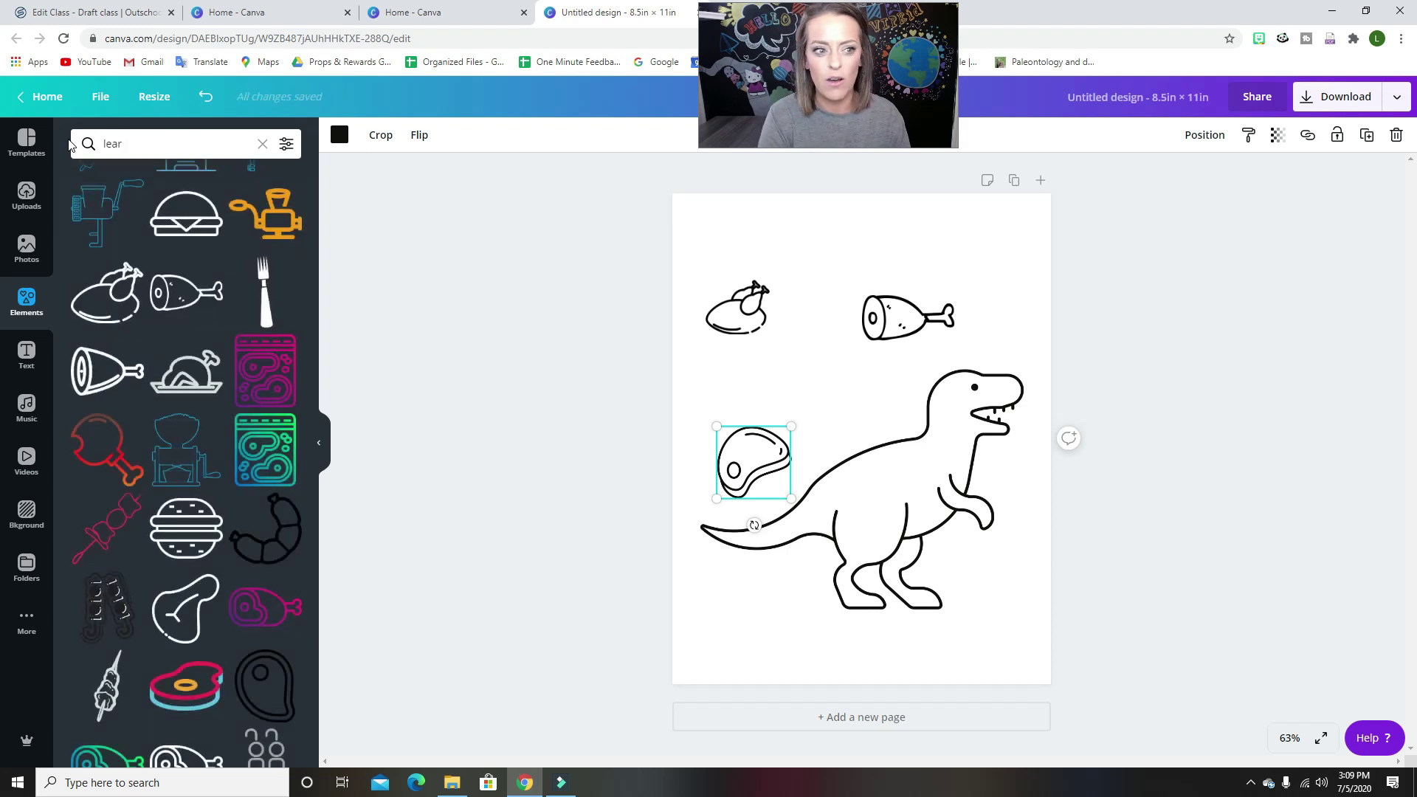
type("play")
key("BackSpace")
type("nt pu")
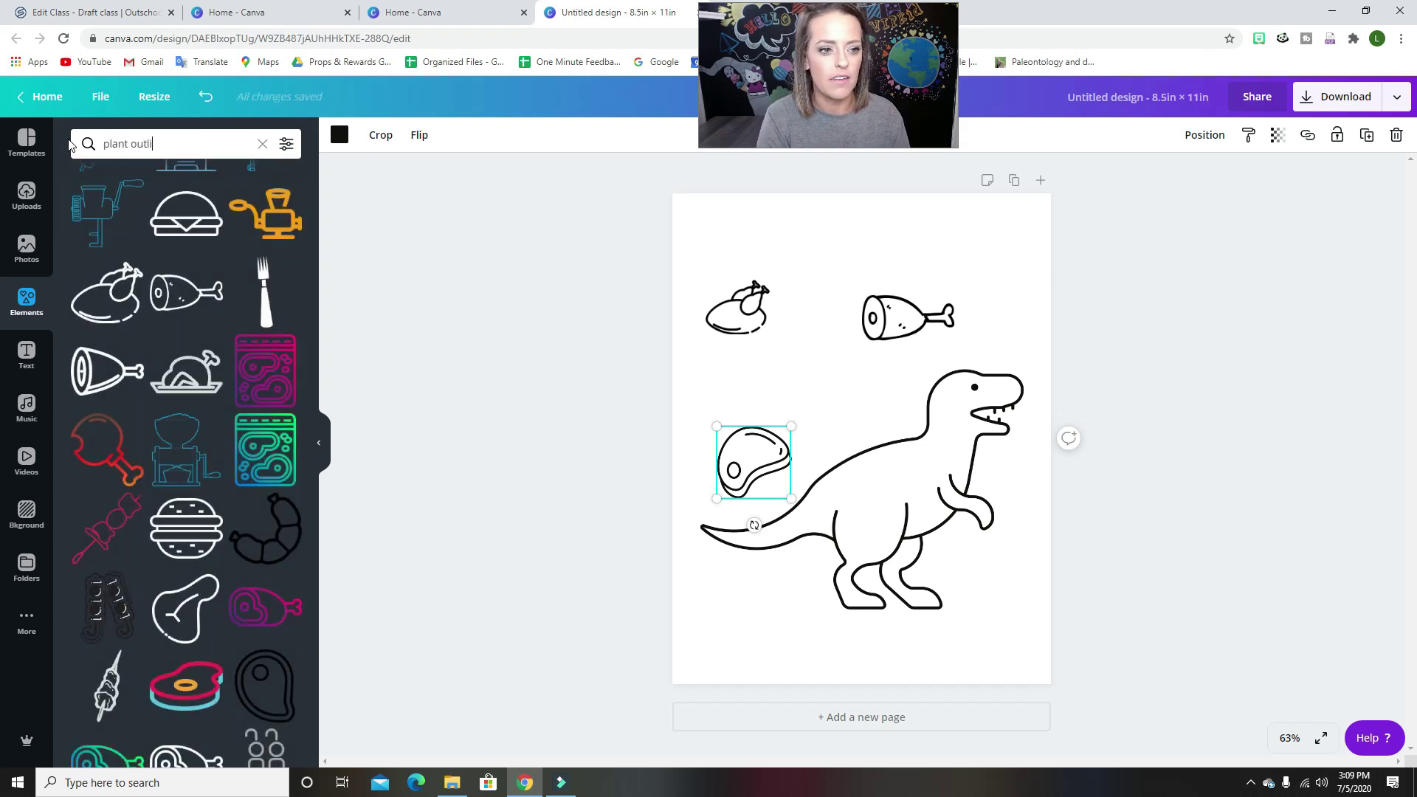
type("tline")
key("Return")
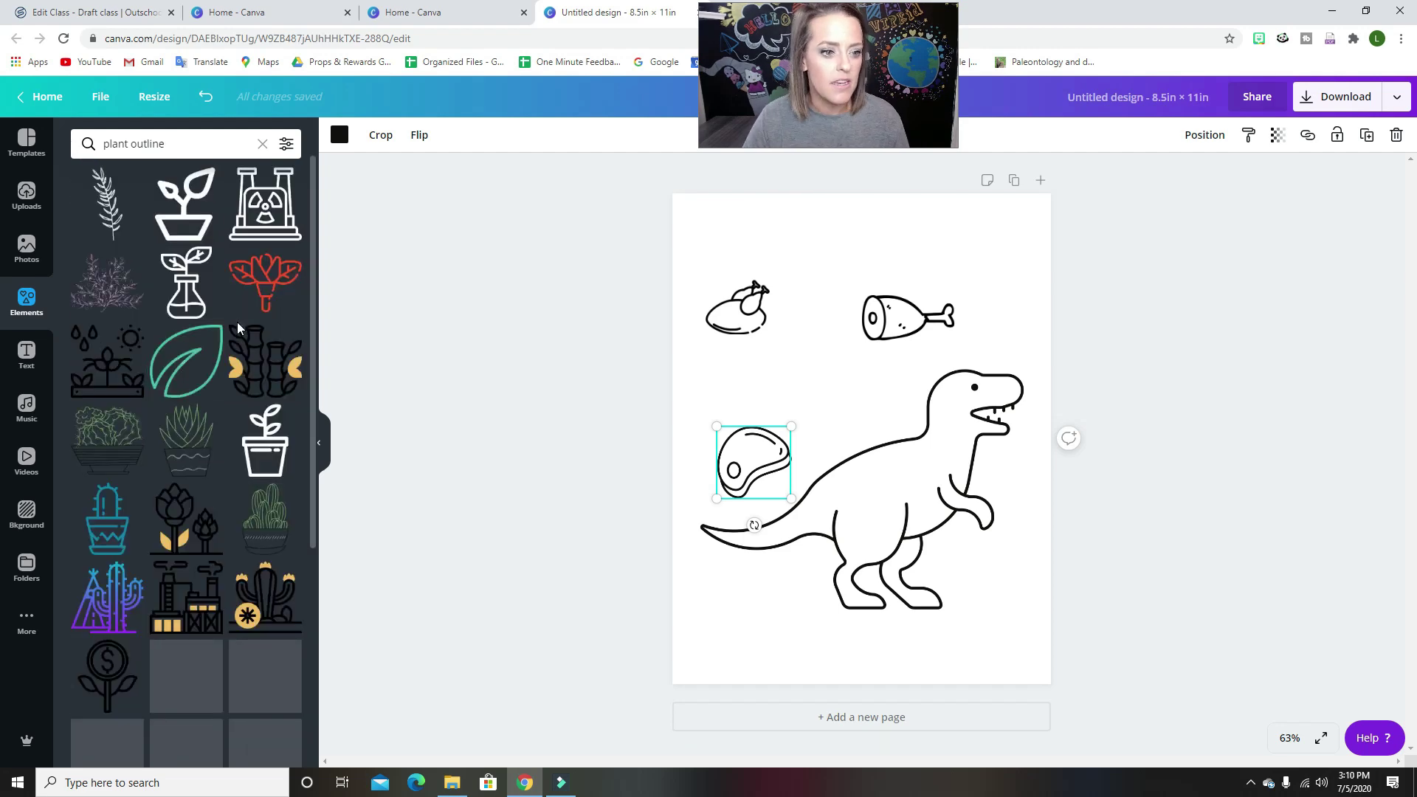
Step: Add the leafy potted plant outline, shrink it and place it between the chicken and the ham leg outlines
scroll(233, 354, "down", 4)
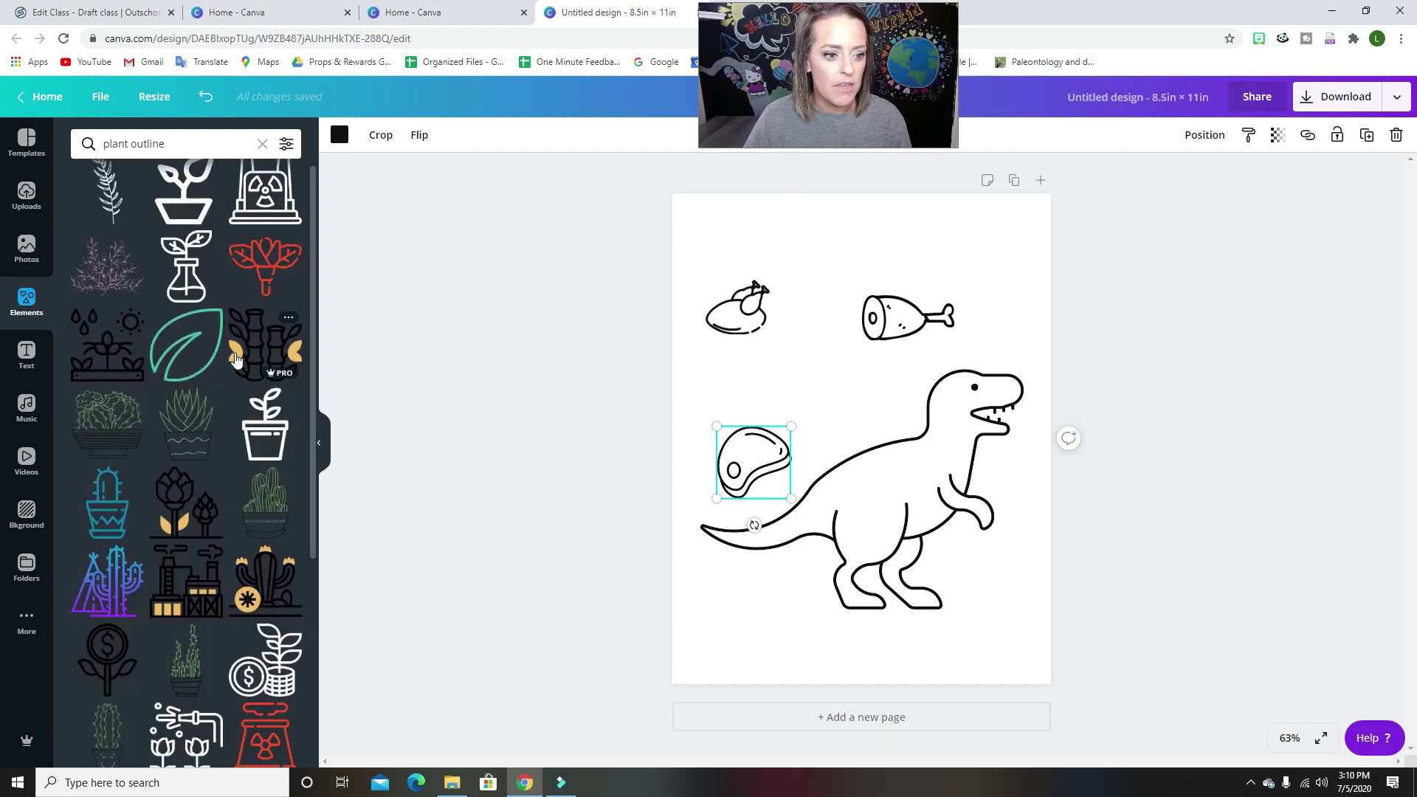
scroll(236, 360, "down", 5)
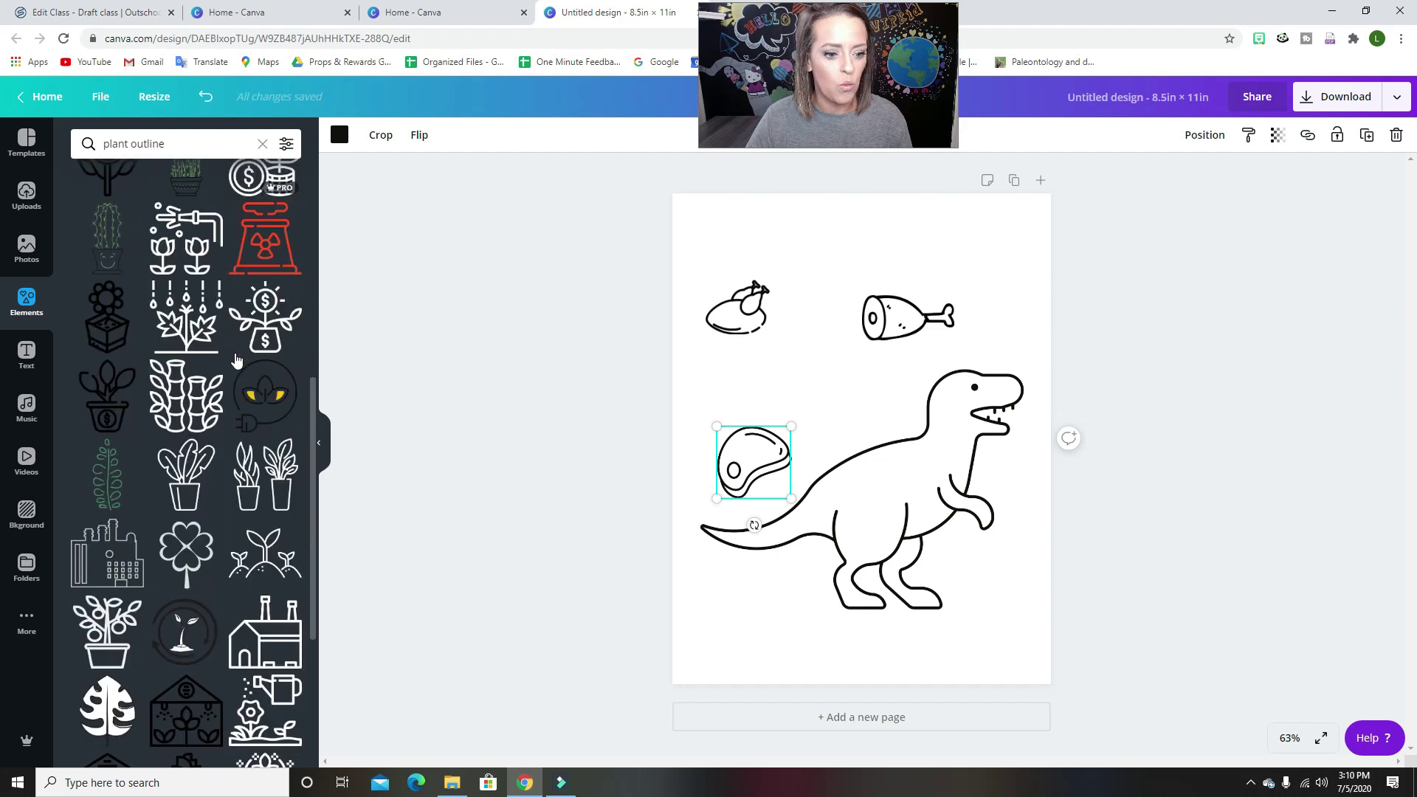
left_click(189, 346)
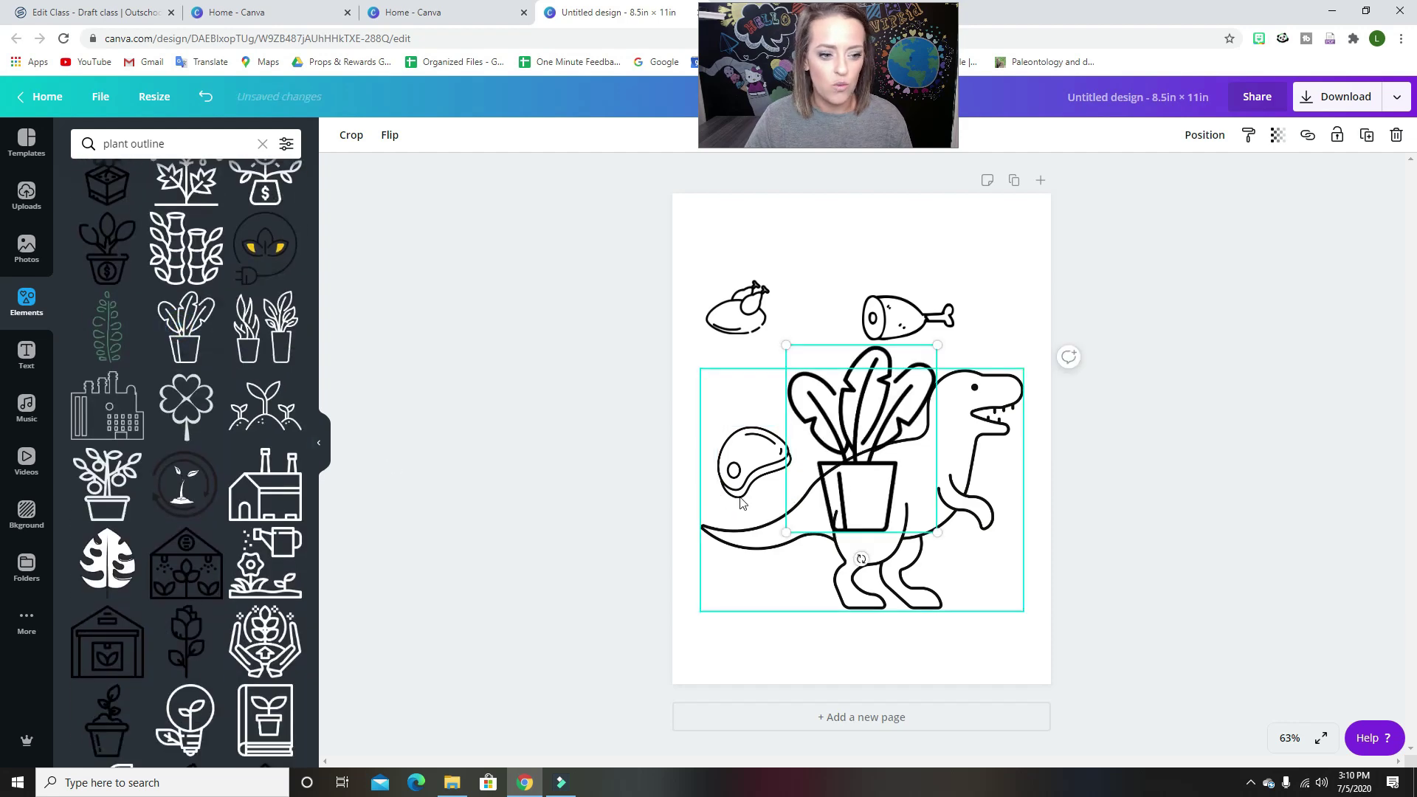
left_click_drag(934, 526, 817, 359)
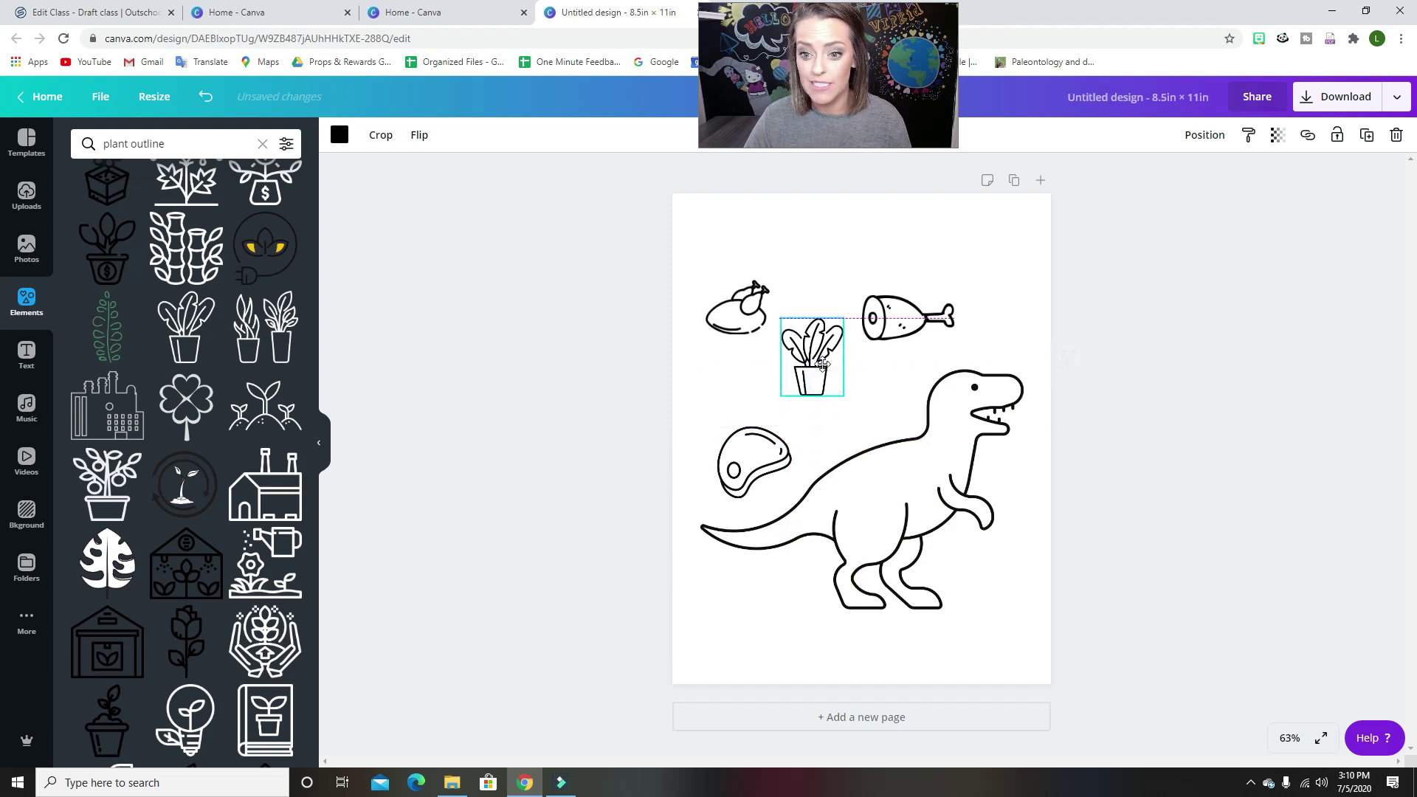
Step: Move the ham leg outline up and right, and raise the potted plant outline slightly beside it
left_click_drag(919, 316, 958, 287)
left_click_drag(815, 347, 831, 323)
Step: Browse further through the plant outlines and replace the search with "leaf outline"
scroll(119, 506, "down", 7)
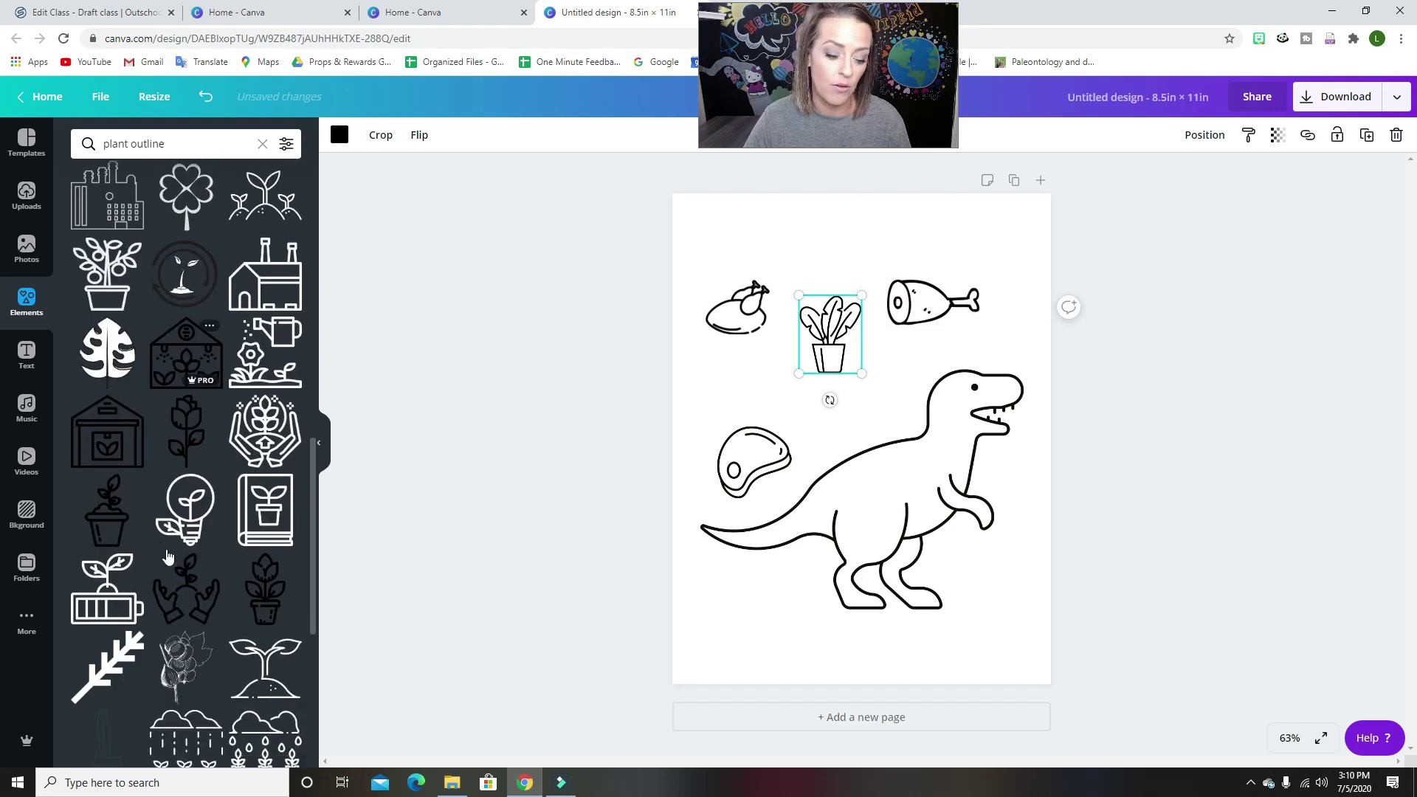
scroll(140, 554, "down", 1)
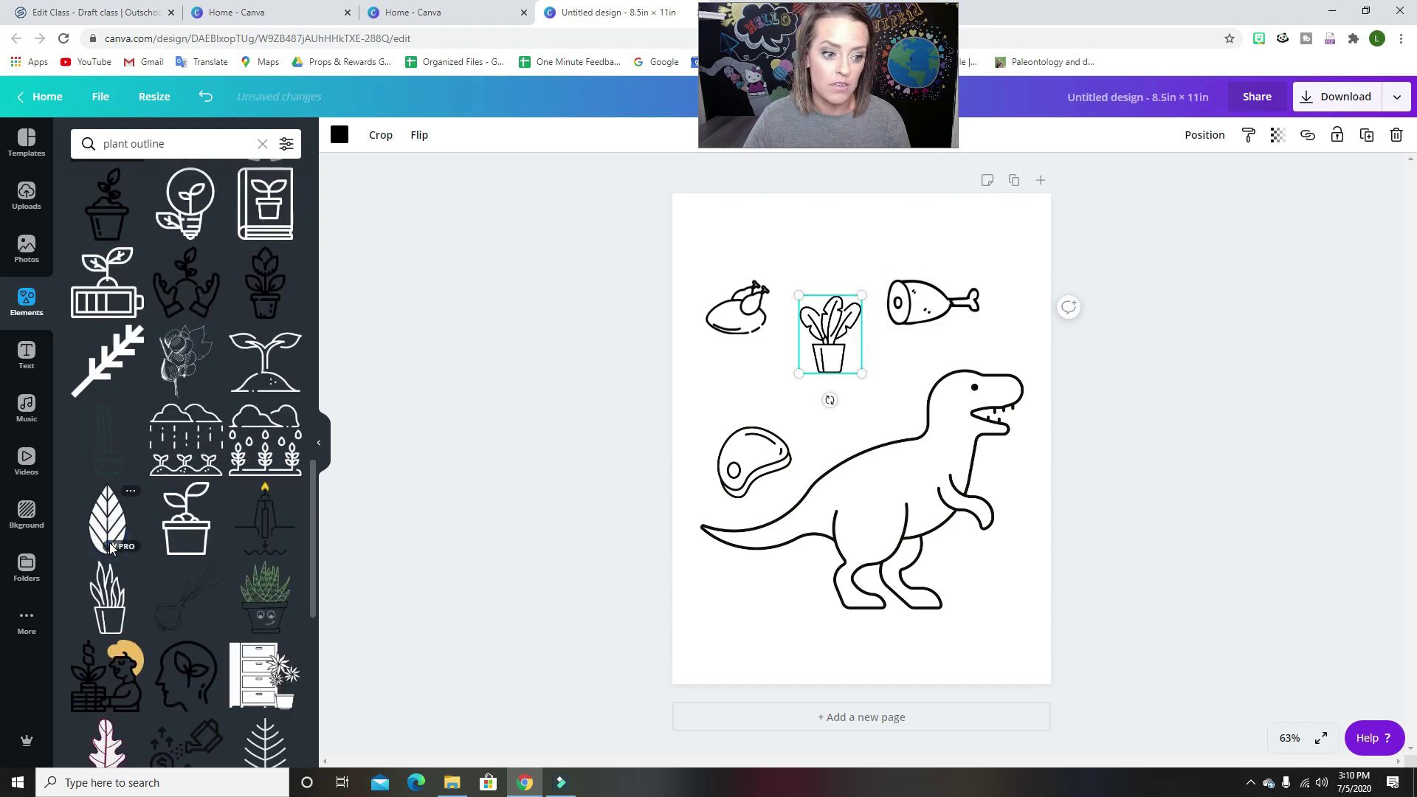
scroll(118, 553, "down", 6)
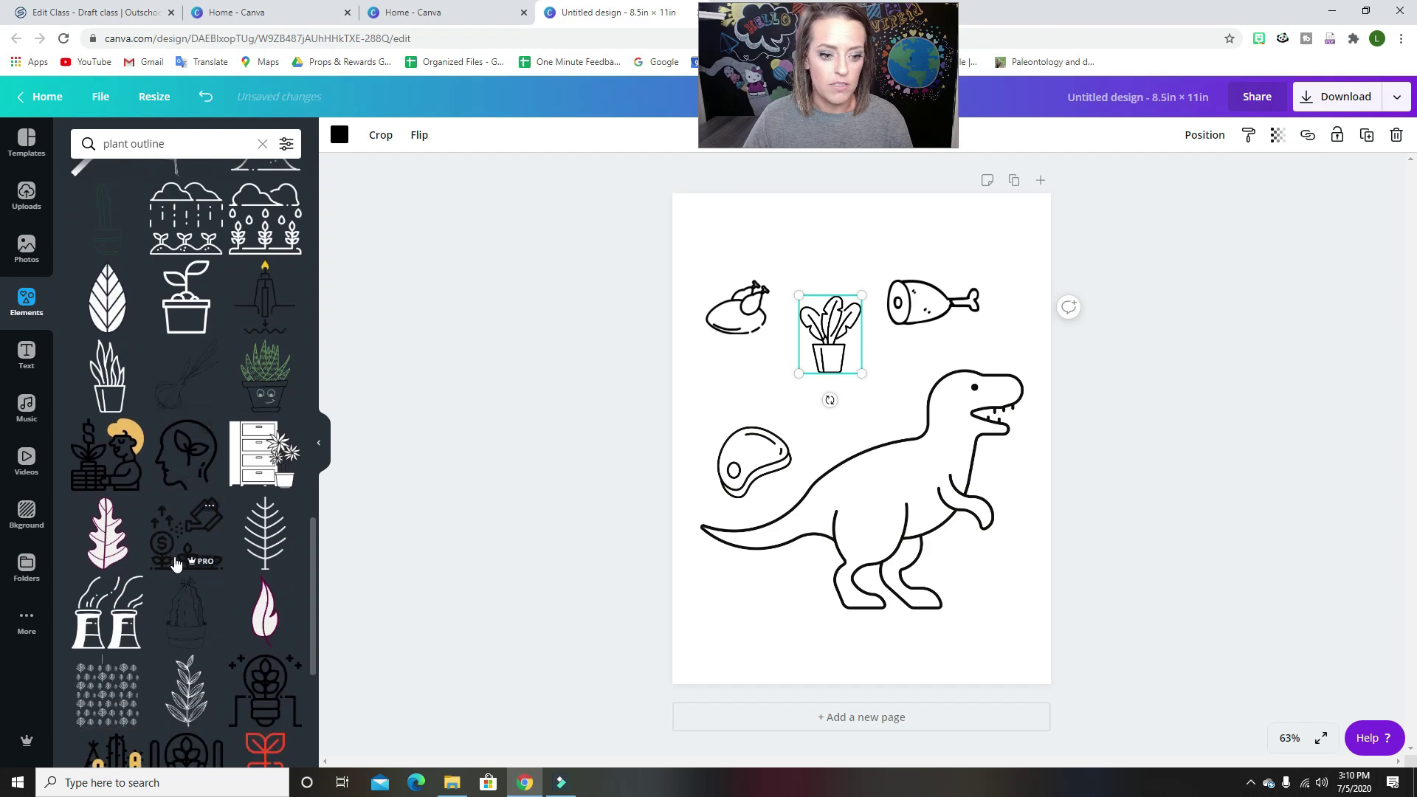
scroll(175, 565, "down", 1)
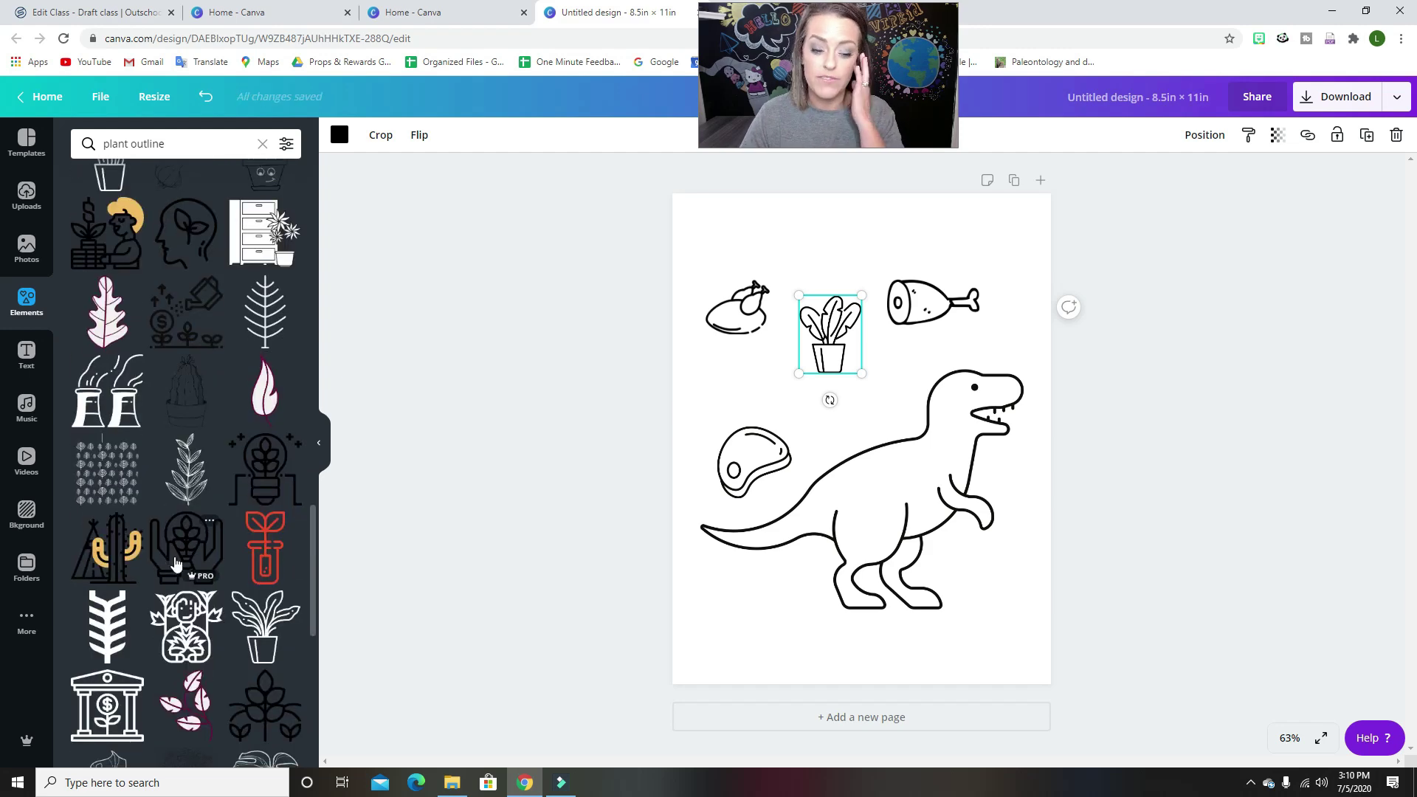
scroll(176, 564, "down", 7)
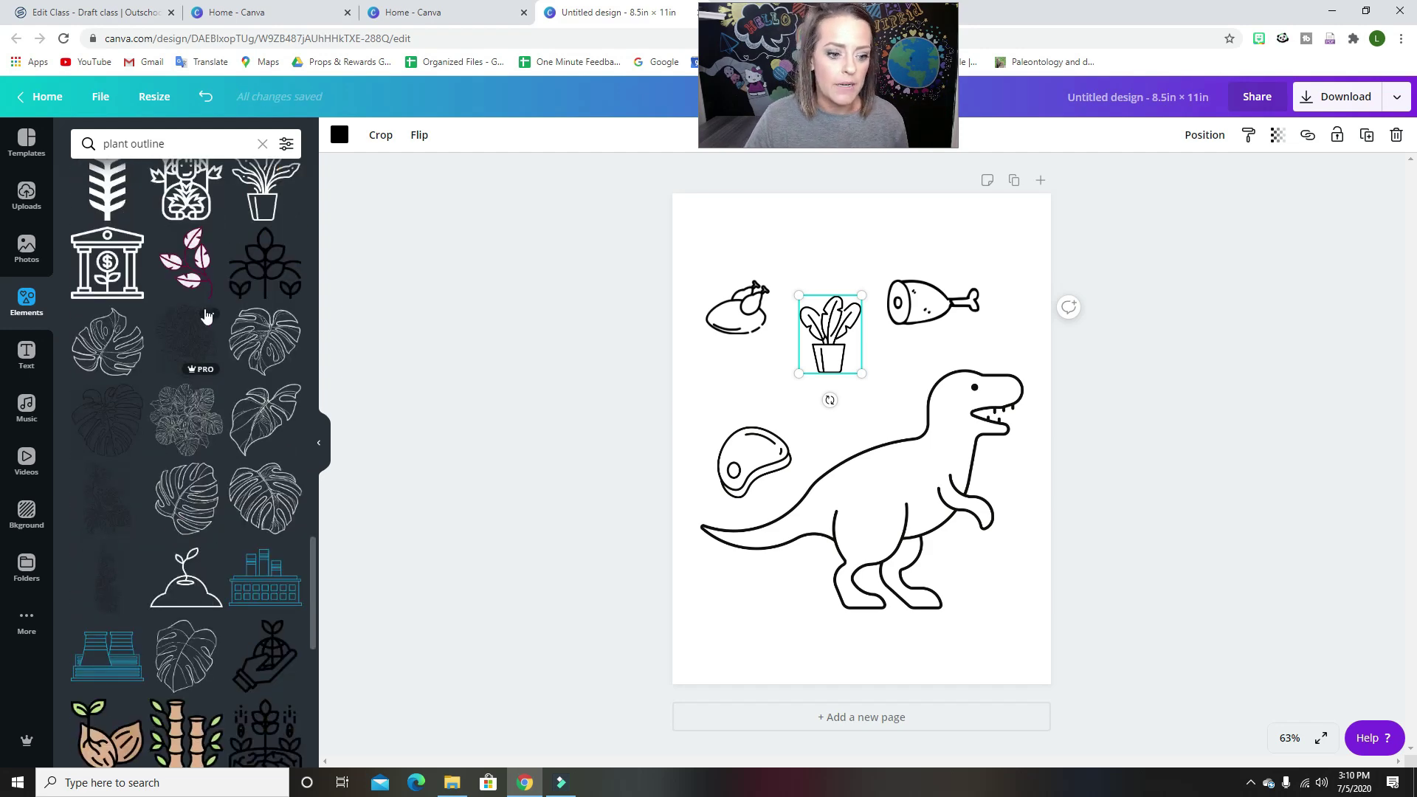
left_click(203, 142)
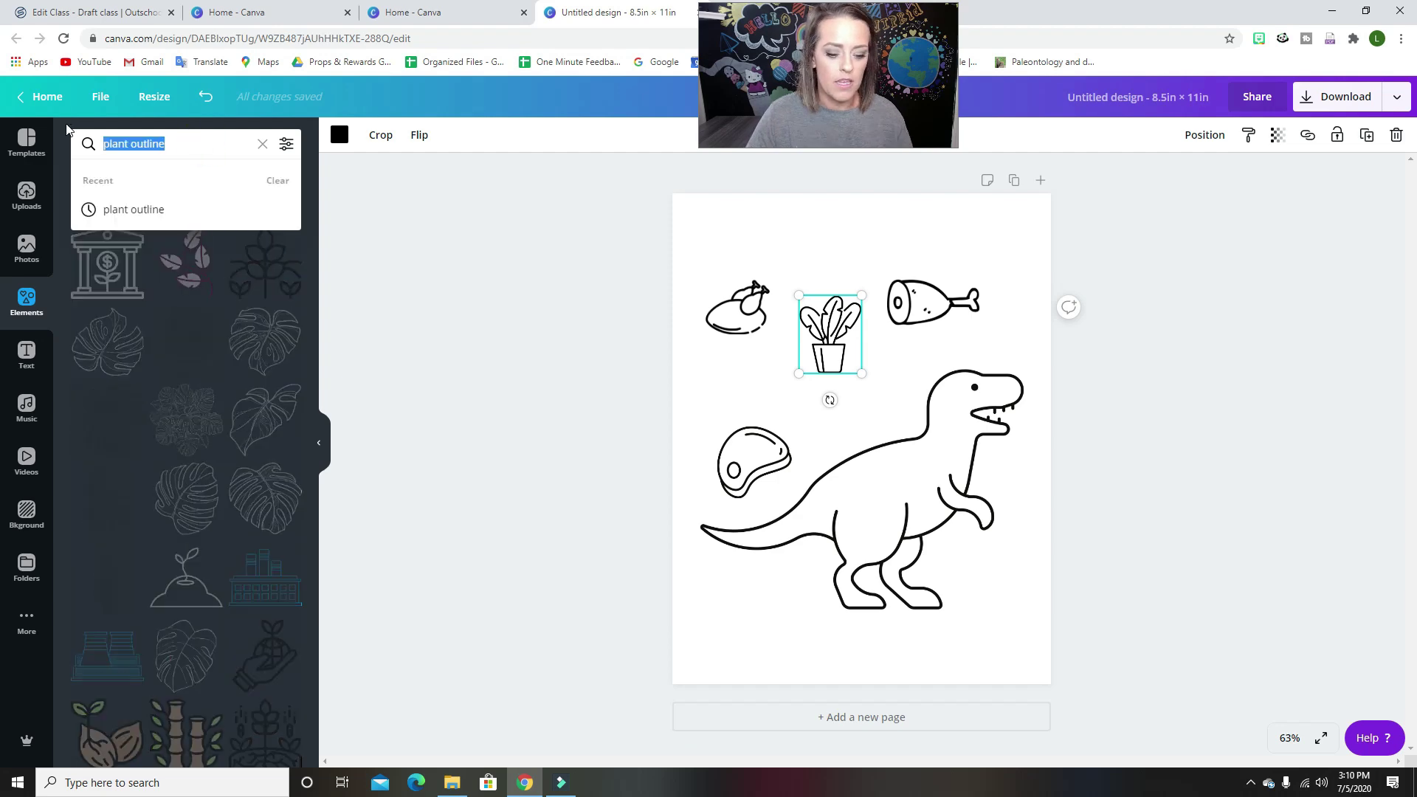
type("leaf outlin")
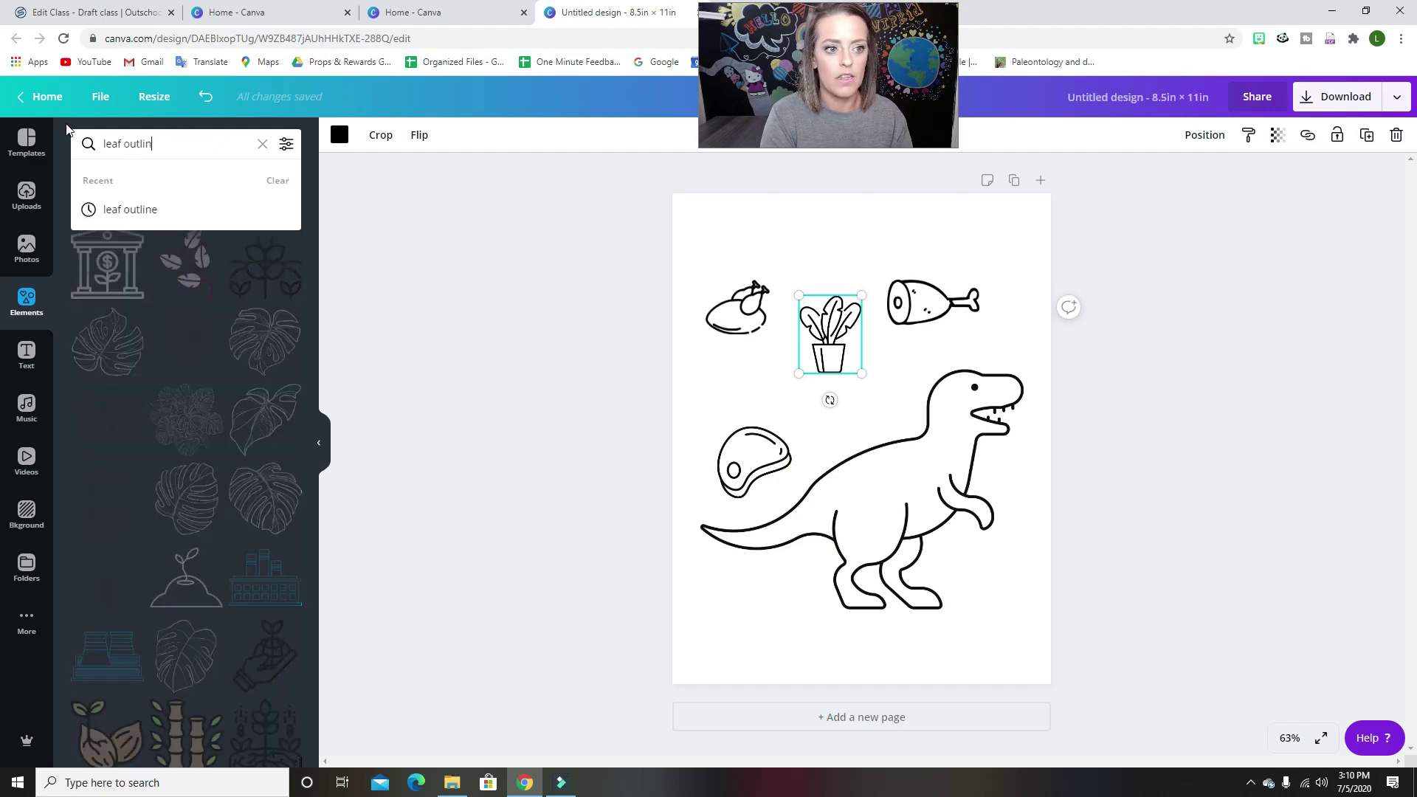
type("e")
key("Return")
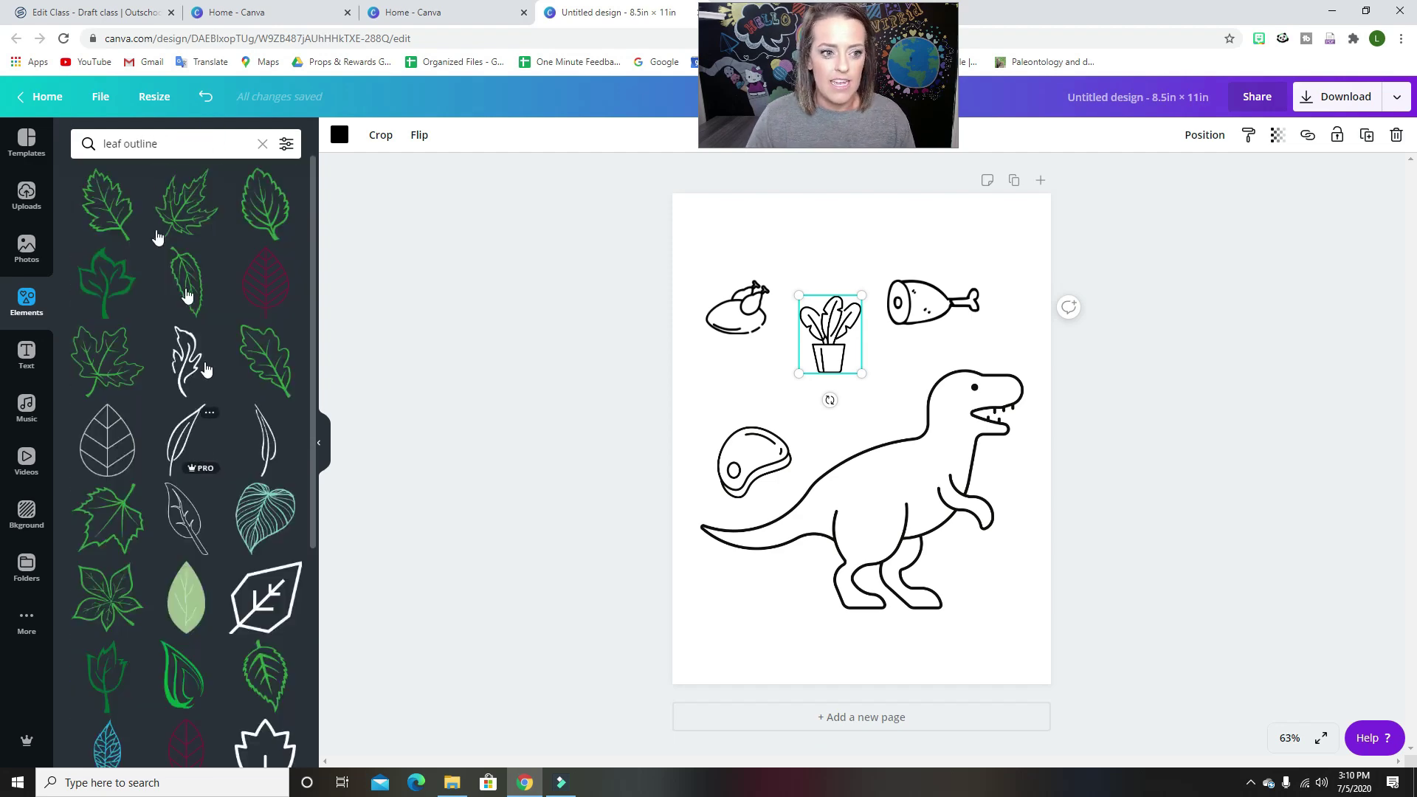
Step: Add the green oval leaf outline with serrated edges, recolor it black, shrink it and place it below the roast chicken
left_click(256, 229)
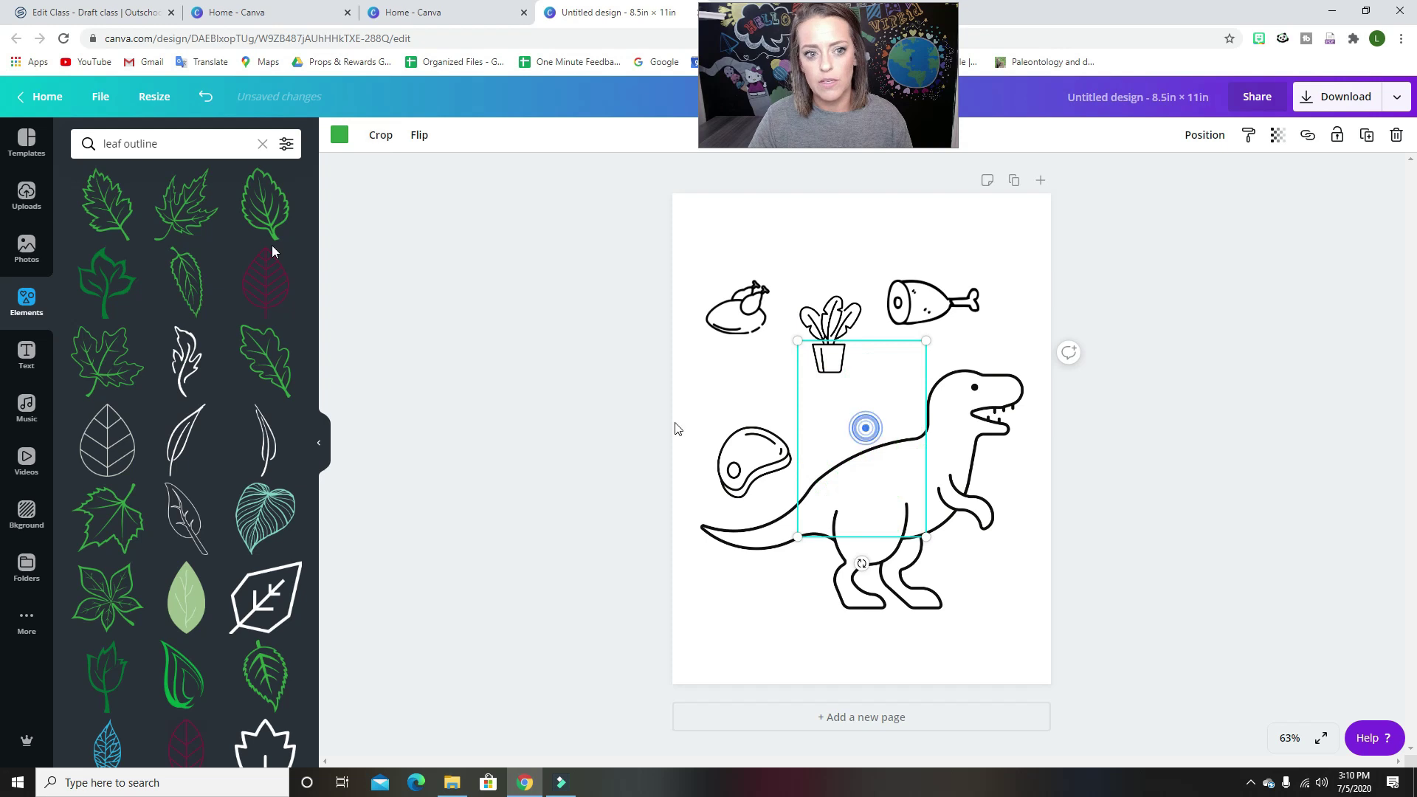
left_click(339, 134)
left_click(89, 281)
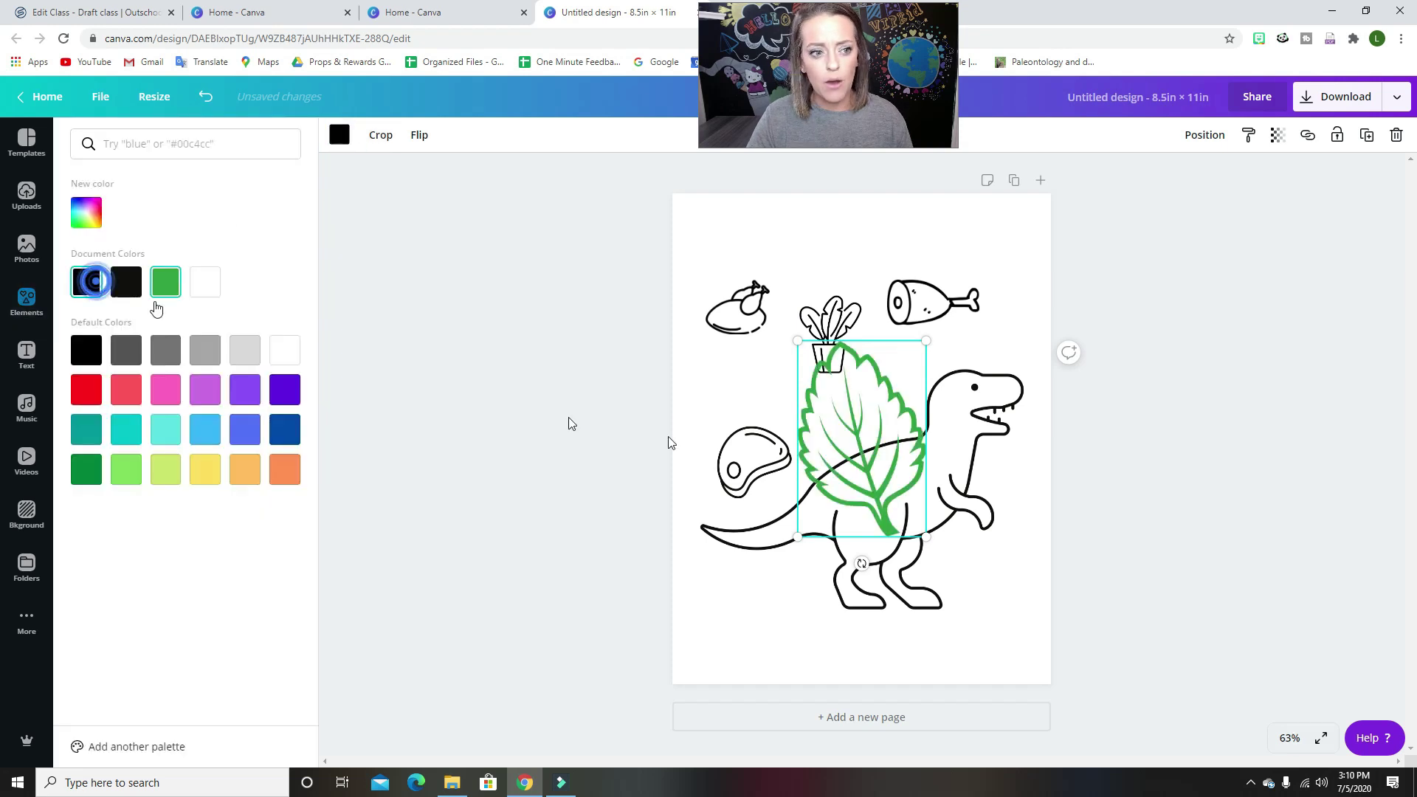
left_click_drag(927, 536, 923, 532)
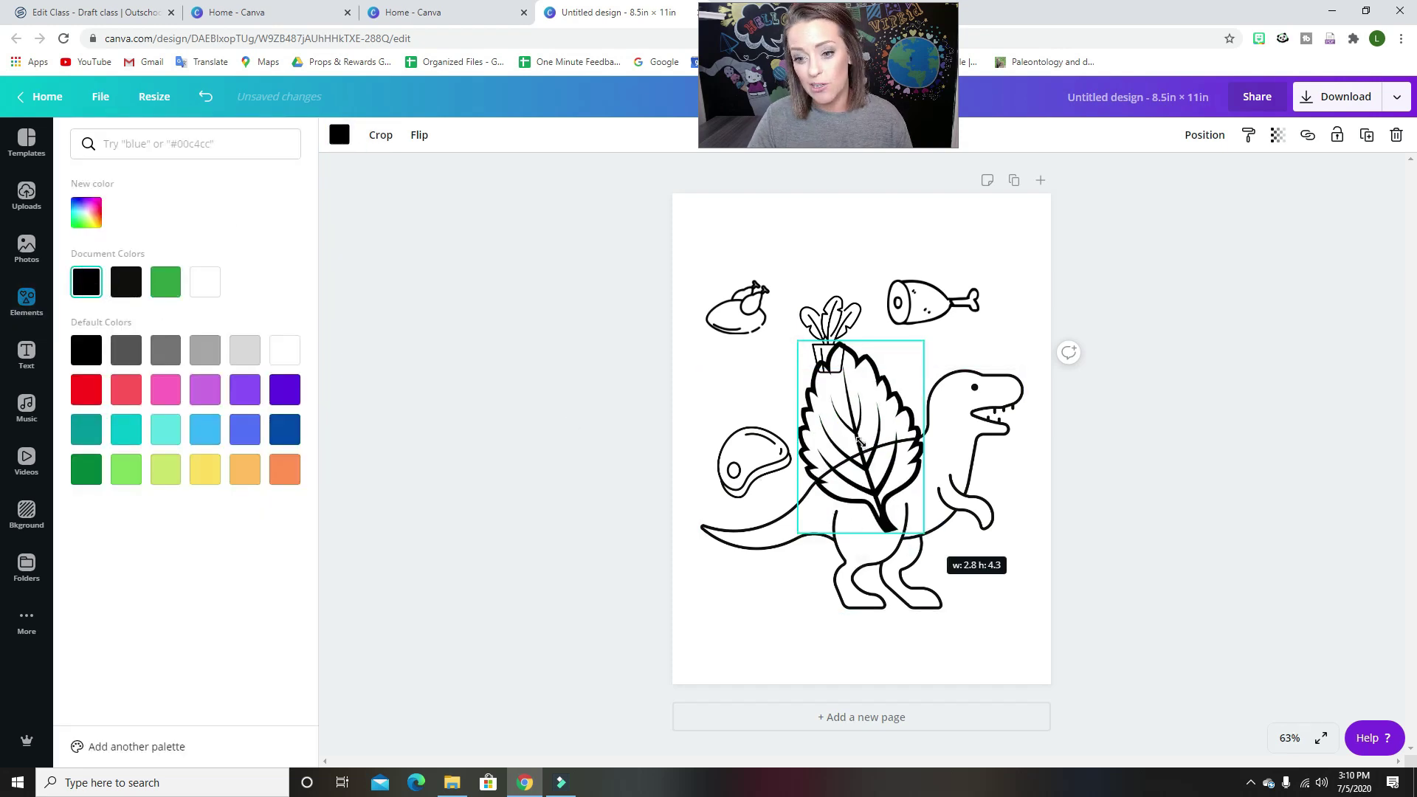
left_click_drag(858, 441, 716, 381)
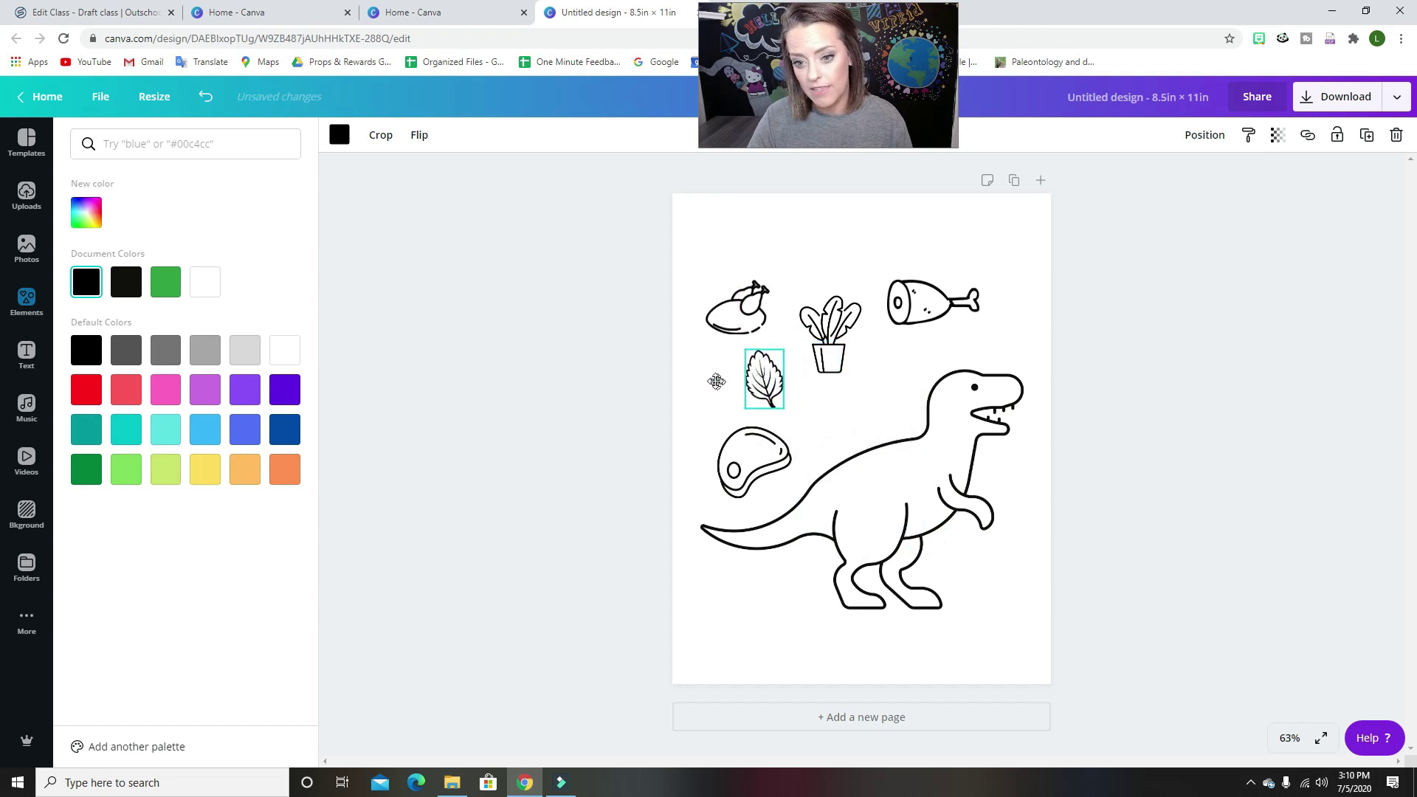
Step: Nudge the roast chicken slightly right, move the leaf down above the tail, and place the steak between them
mouse_move(740, 289)
left_mouse_down()
mouse_move(763, 360)
mouse_move(746, 289)
left_mouse_up()
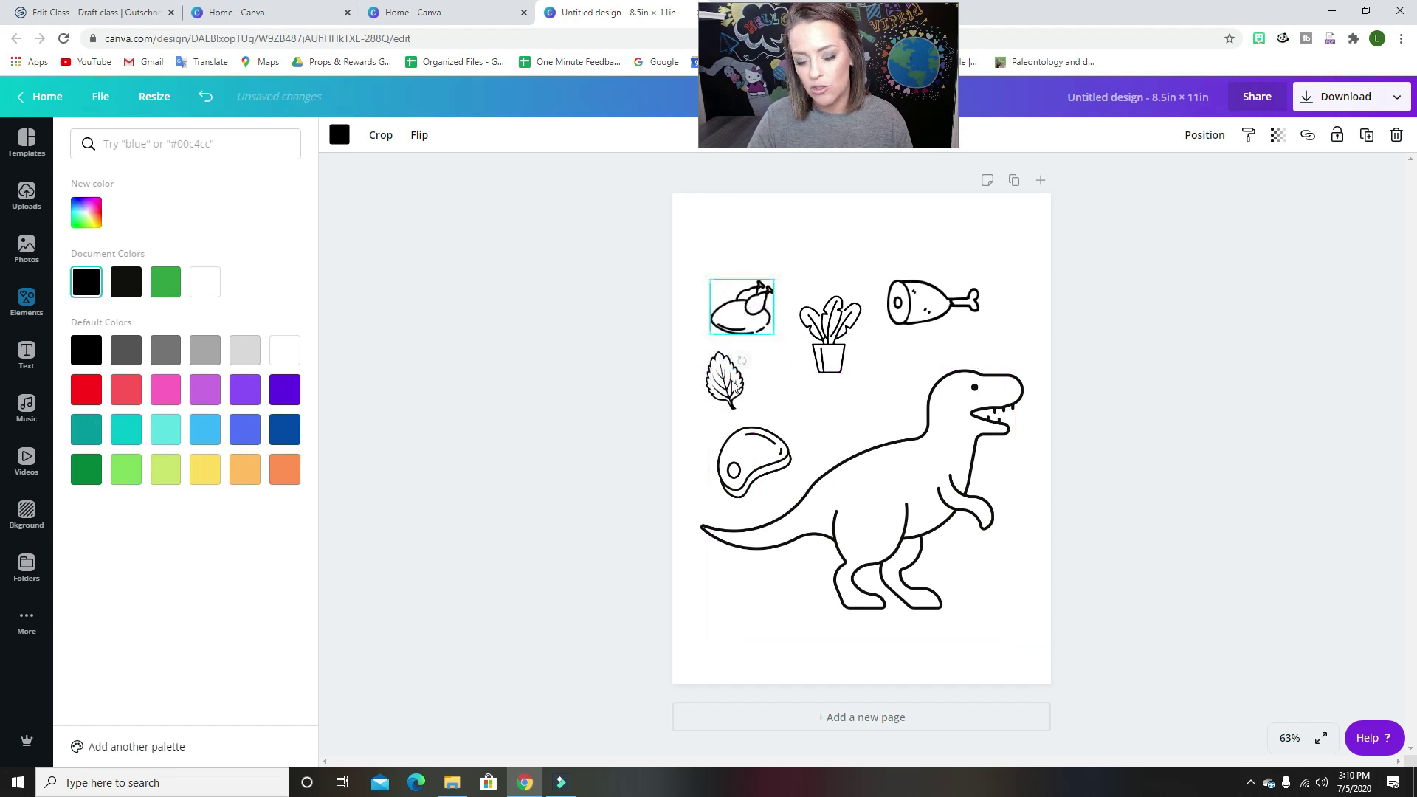
left_click_drag(749, 464, 748, 560)
left_click(723, 380)
left_click(781, 422)
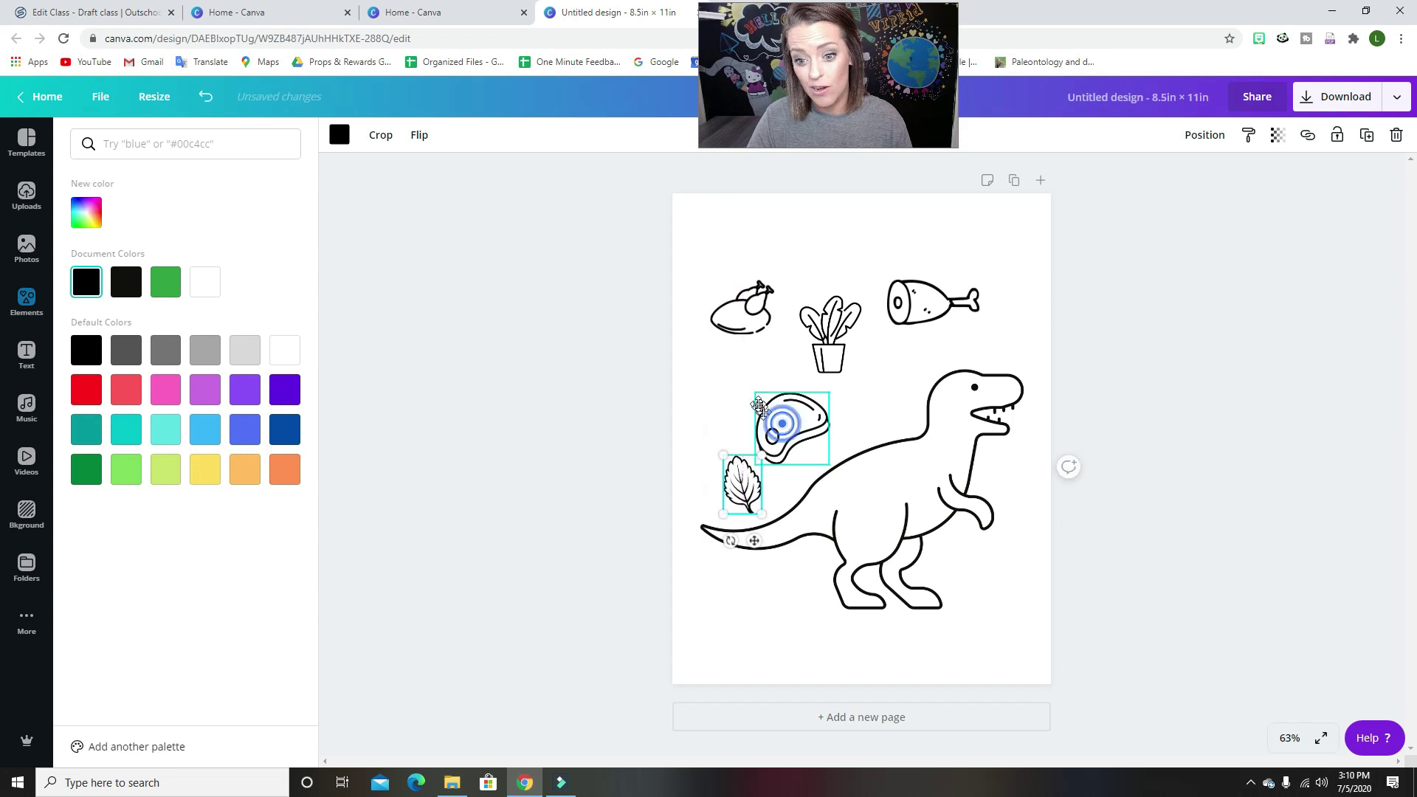
left_click_drag(760, 405, 760, 404)
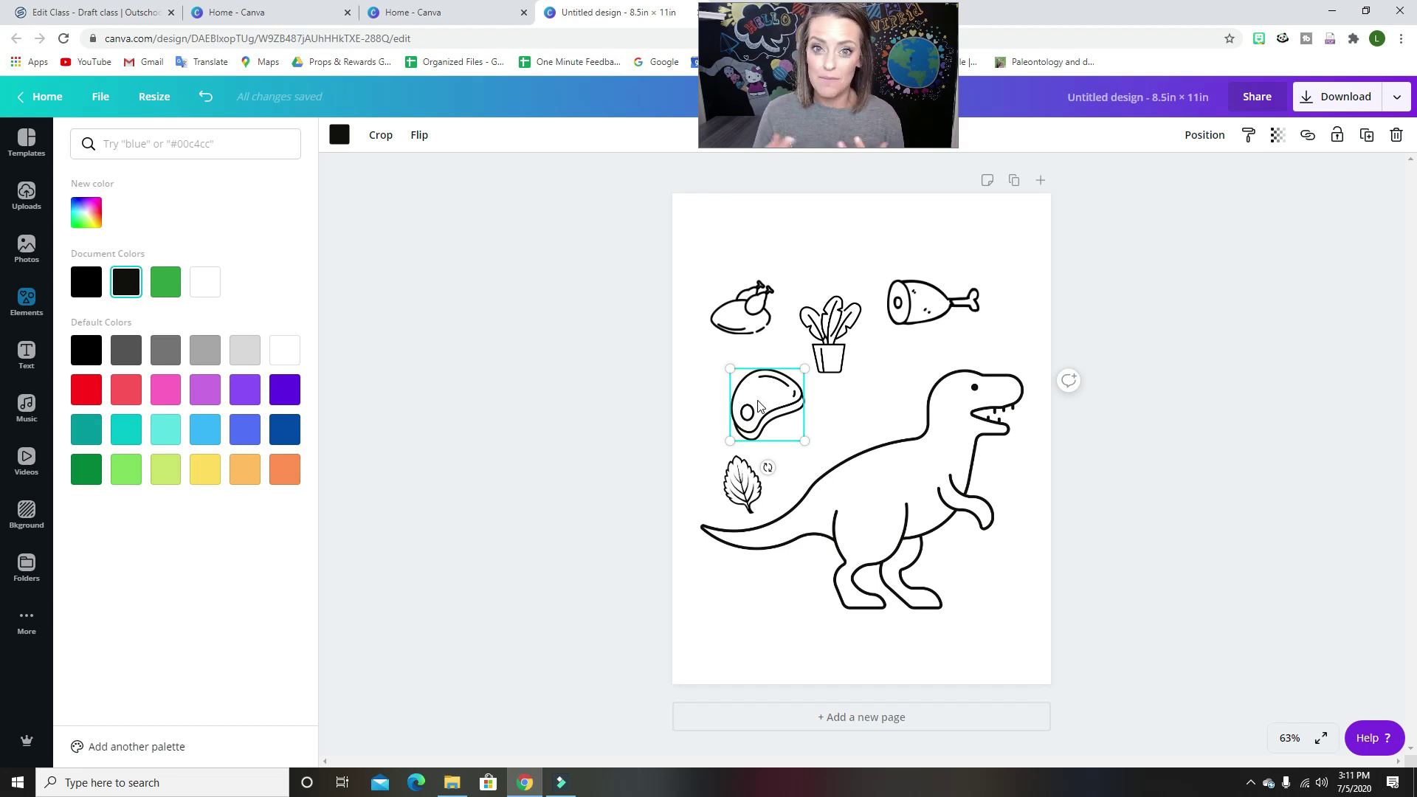
Step: Recolor the steak outline pure black and check the colors of the leaf, roast chicken and ham leg outlines
left_click(86, 282)
left_click(840, 440)
left_click(739, 472)
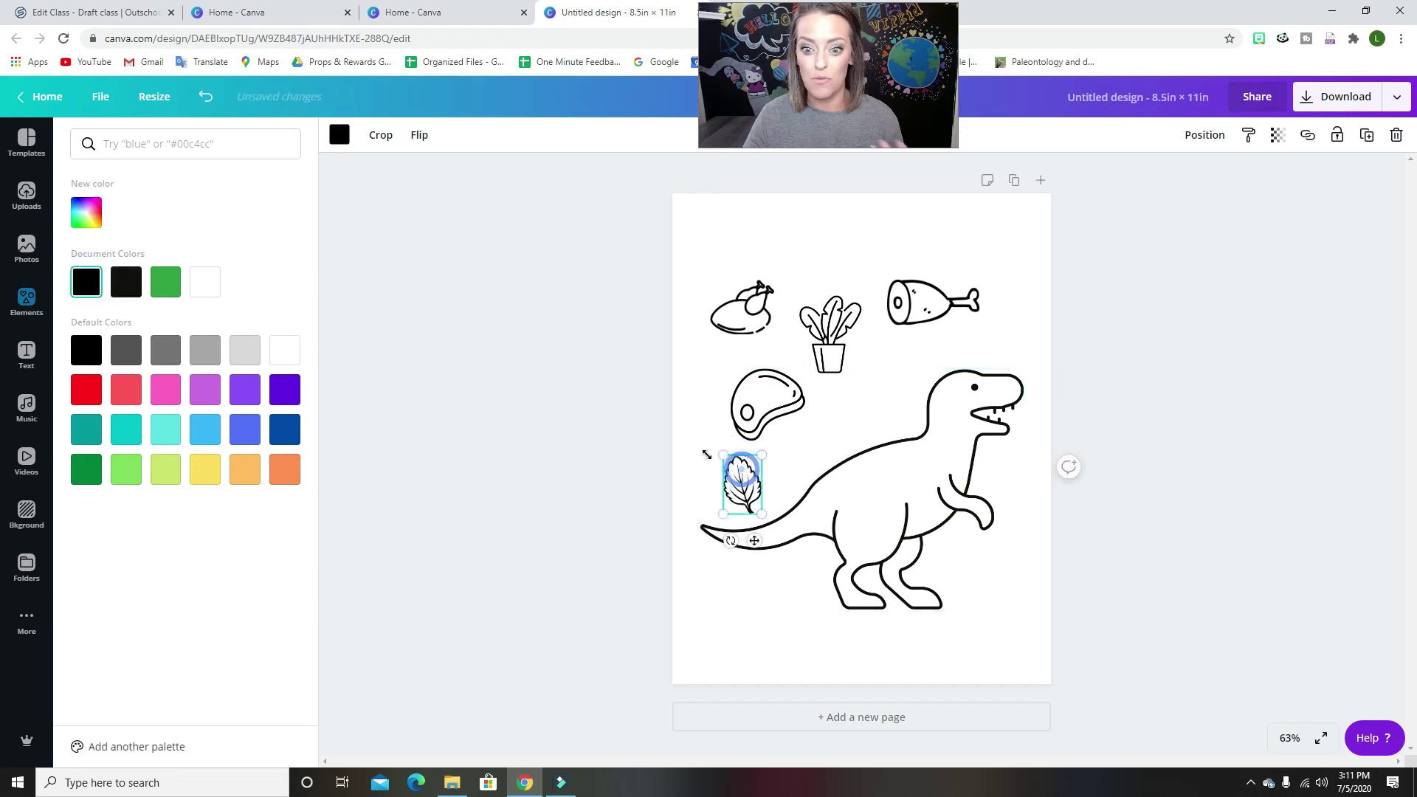
left_click(823, 351)
left_click(741, 310)
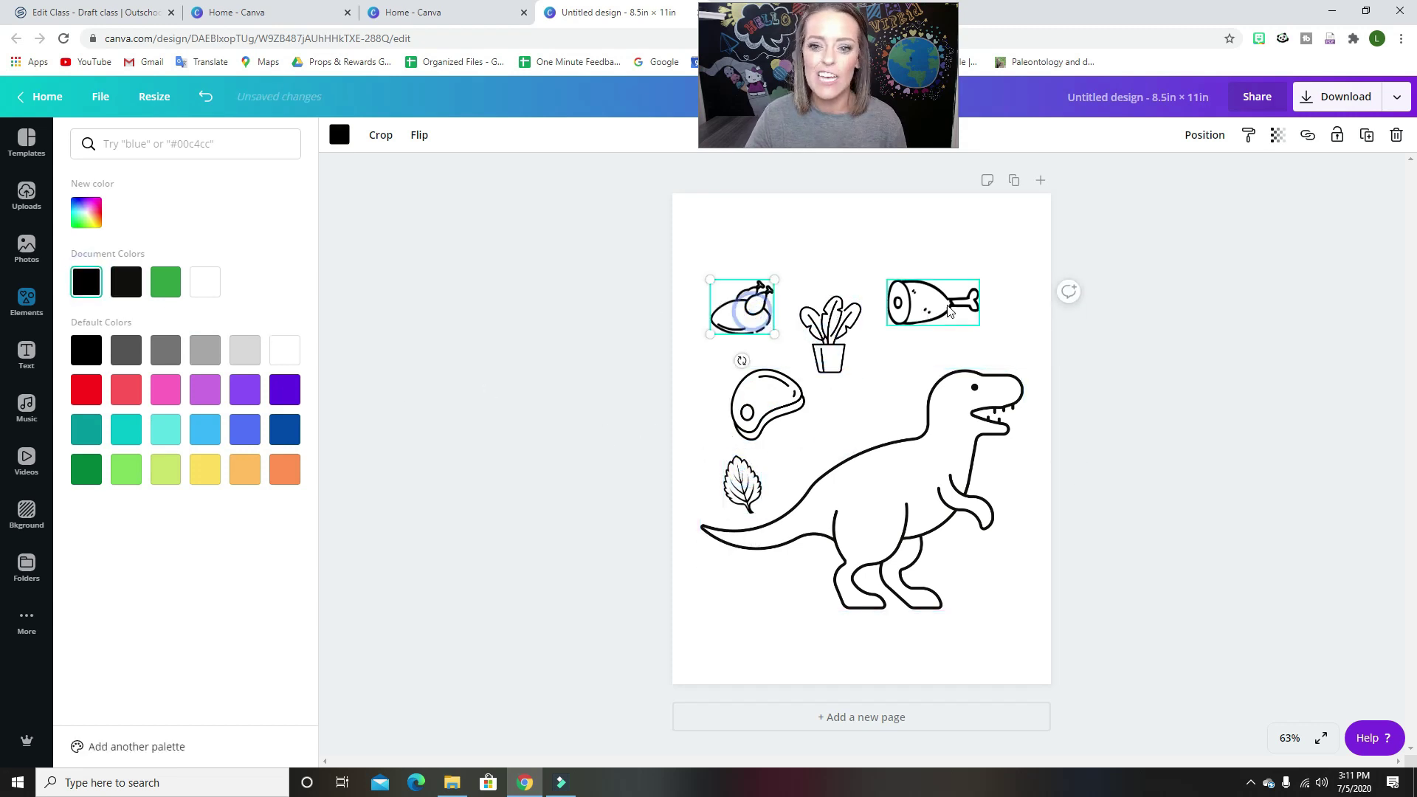
left_click(949, 309)
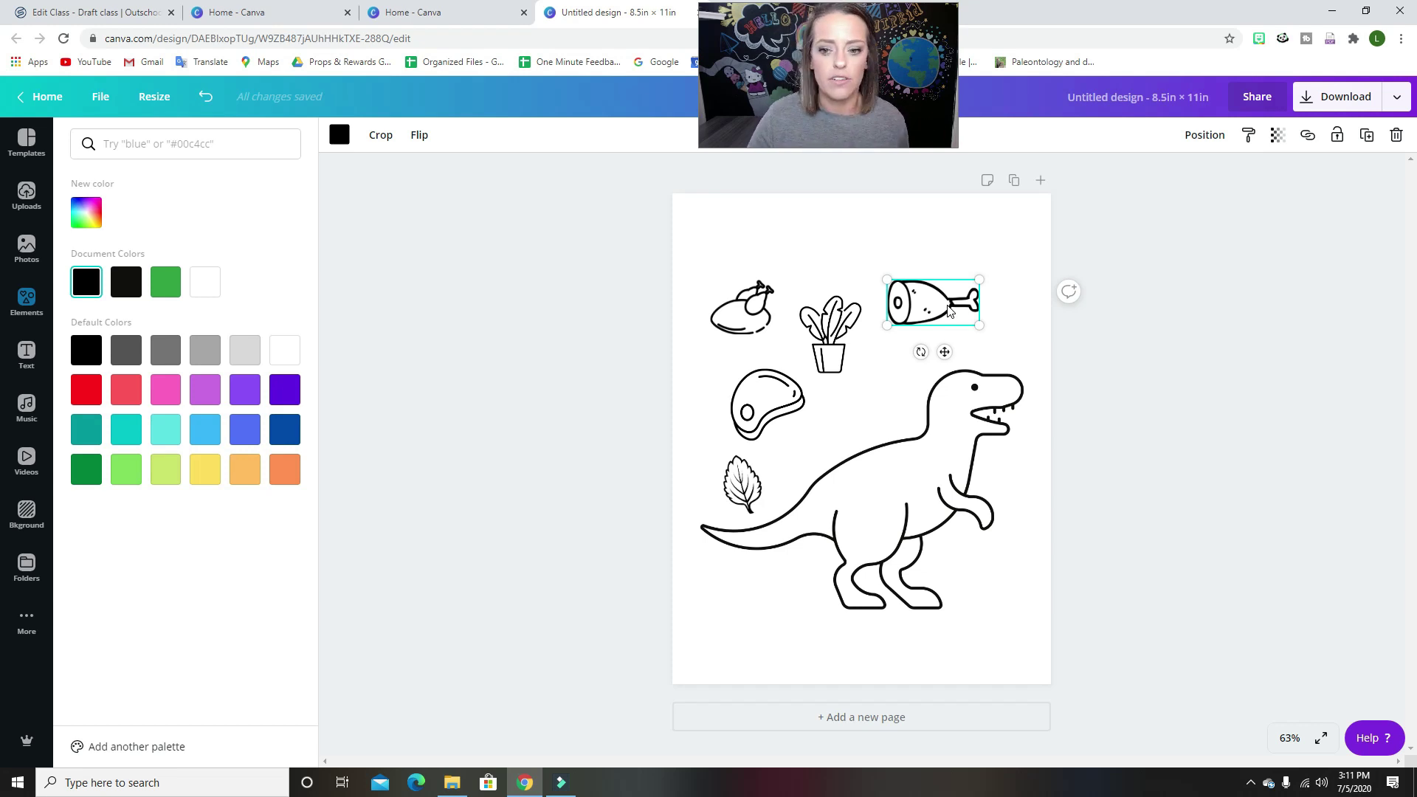
Step: Duplicate the leaf outline, flip the copy horizontally and place it above the T-rex's back, behind the neck
left_click(734, 491)
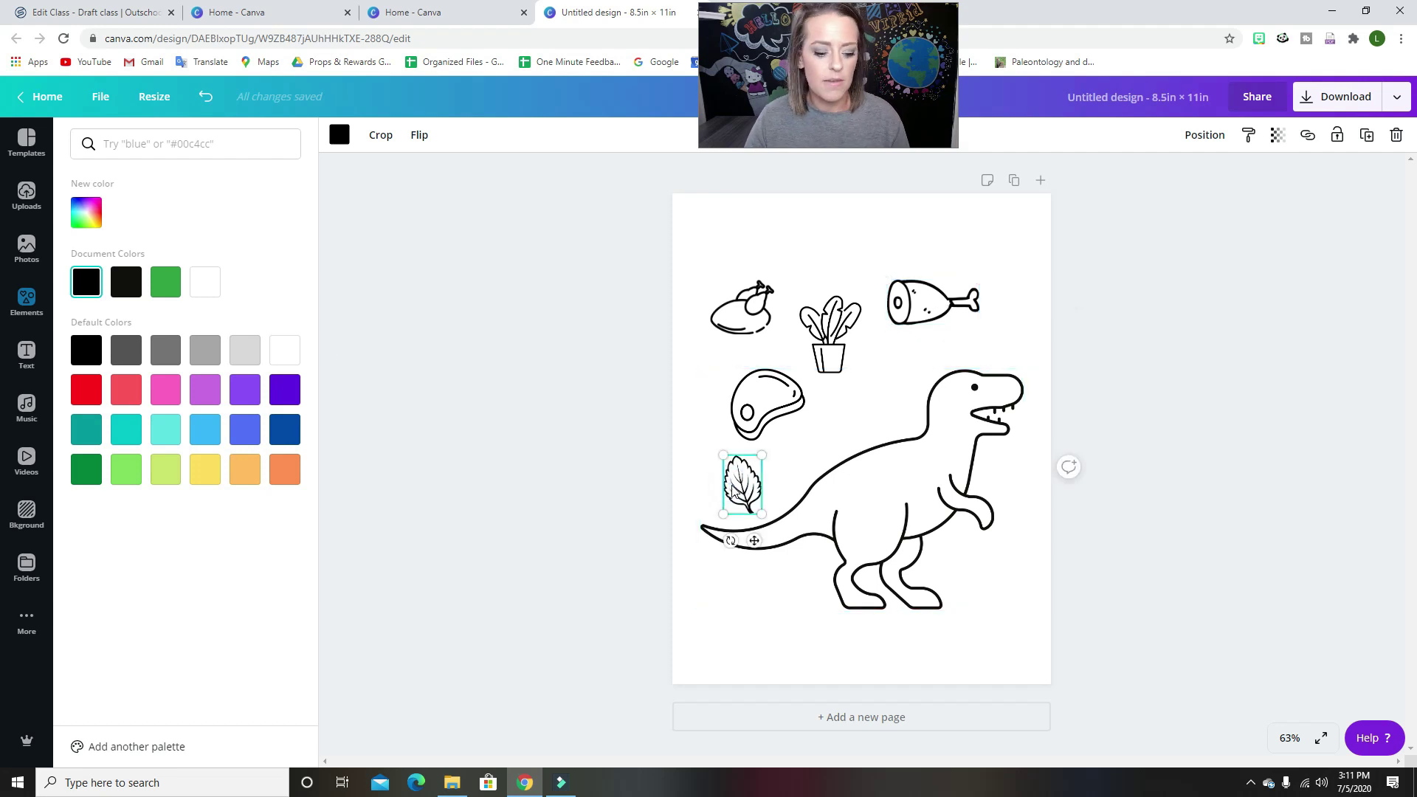
left_click_drag(759, 508, 769, 517)
left_click(420, 135)
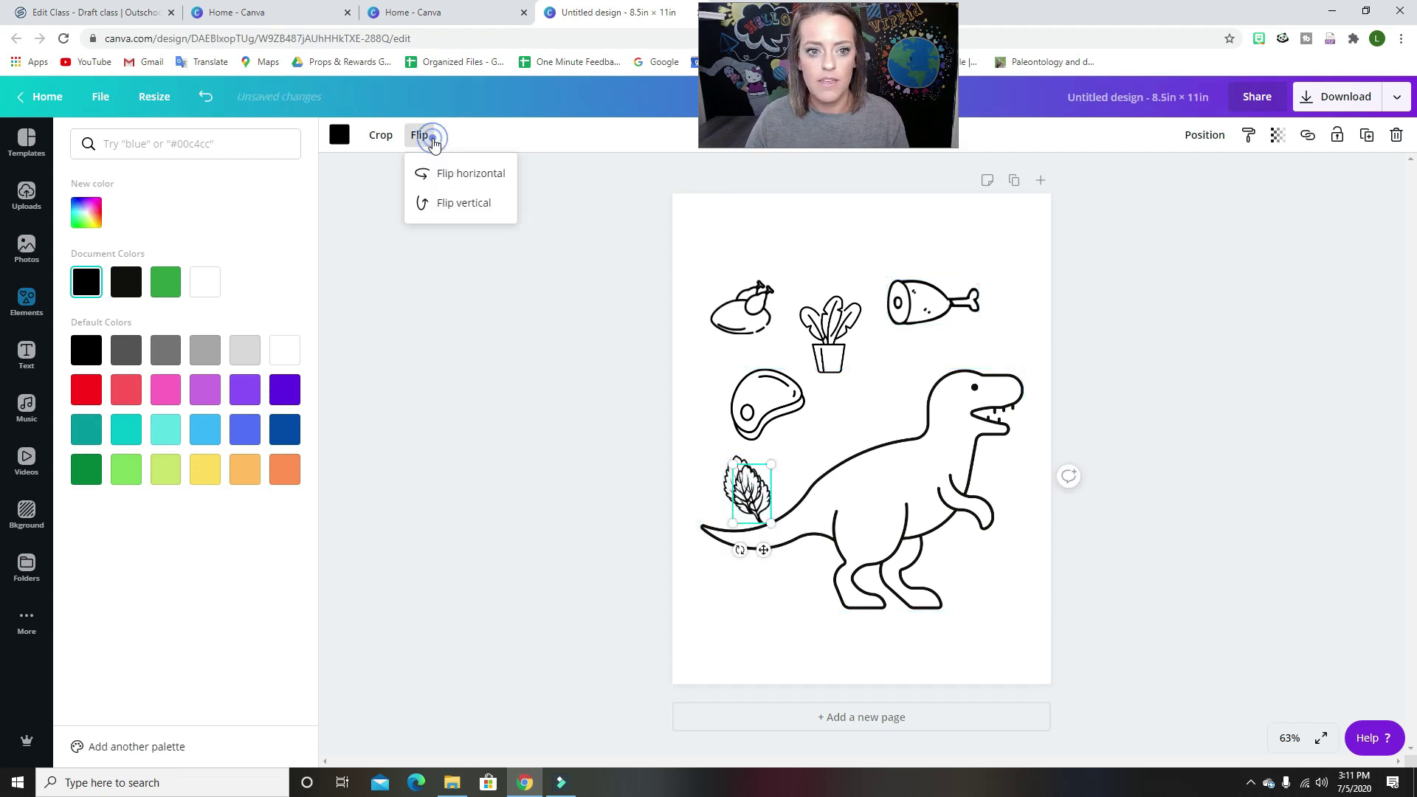
left_click(461, 173)
left_click_drag(759, 504, 898, 411)
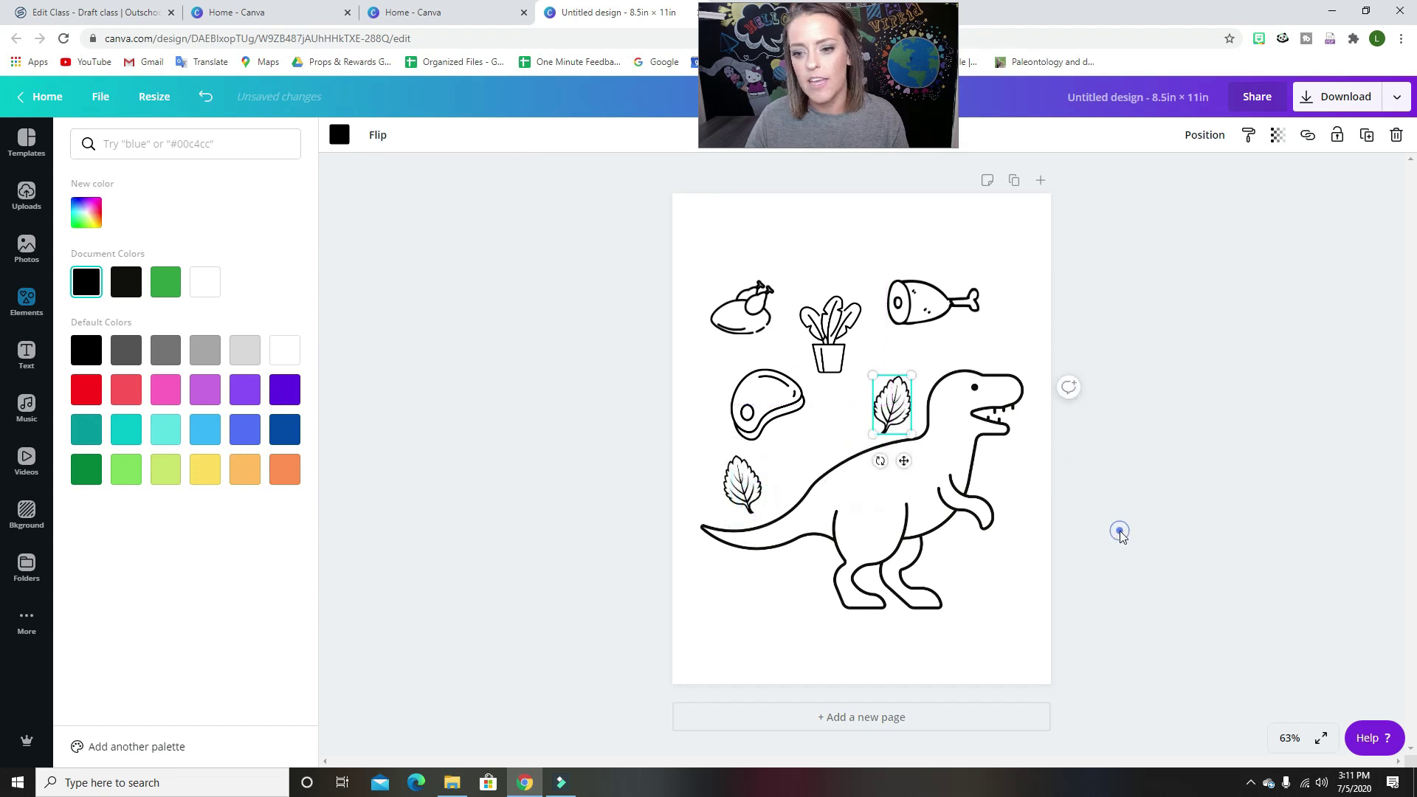
left_click(1120, 530)
left_click(765, 405)
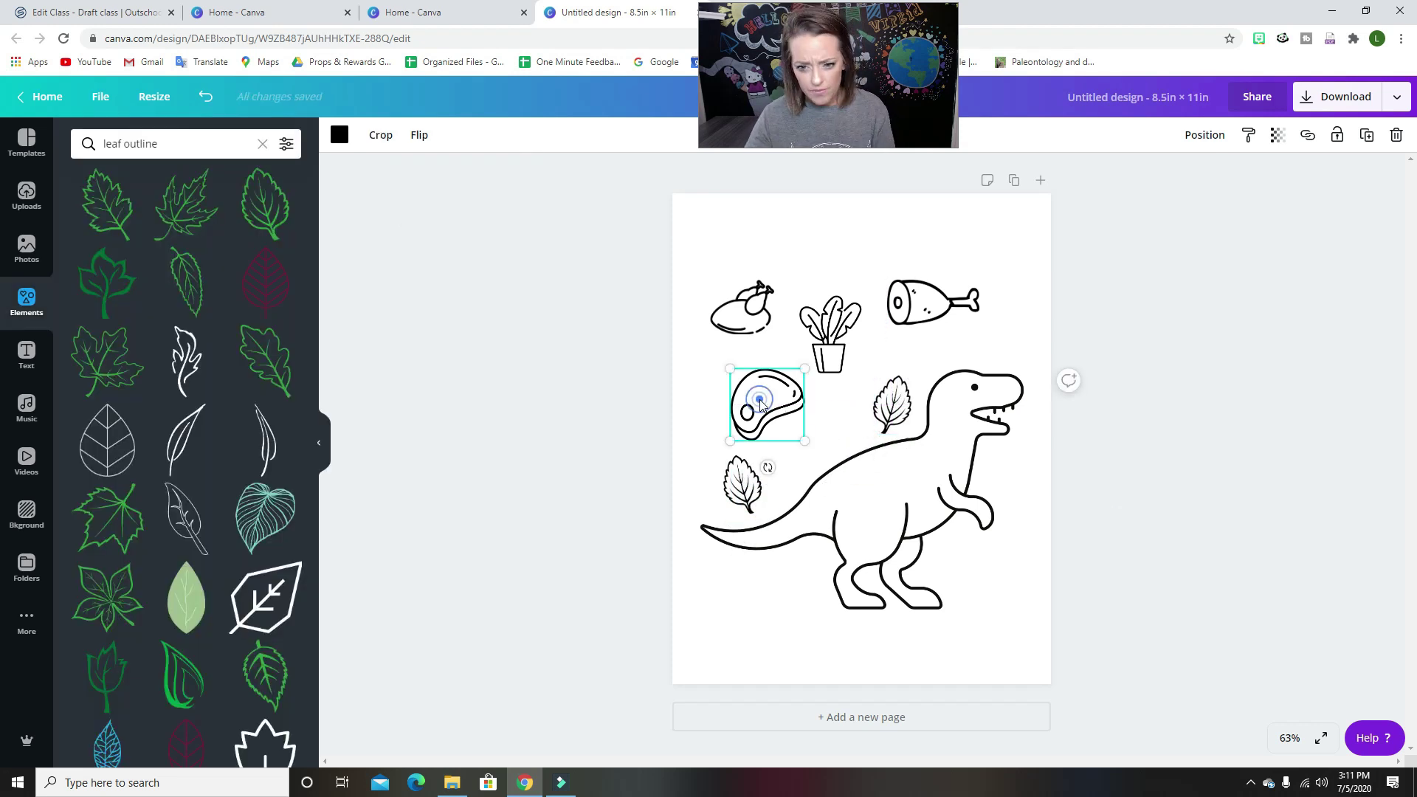
left_click(1120, 521)
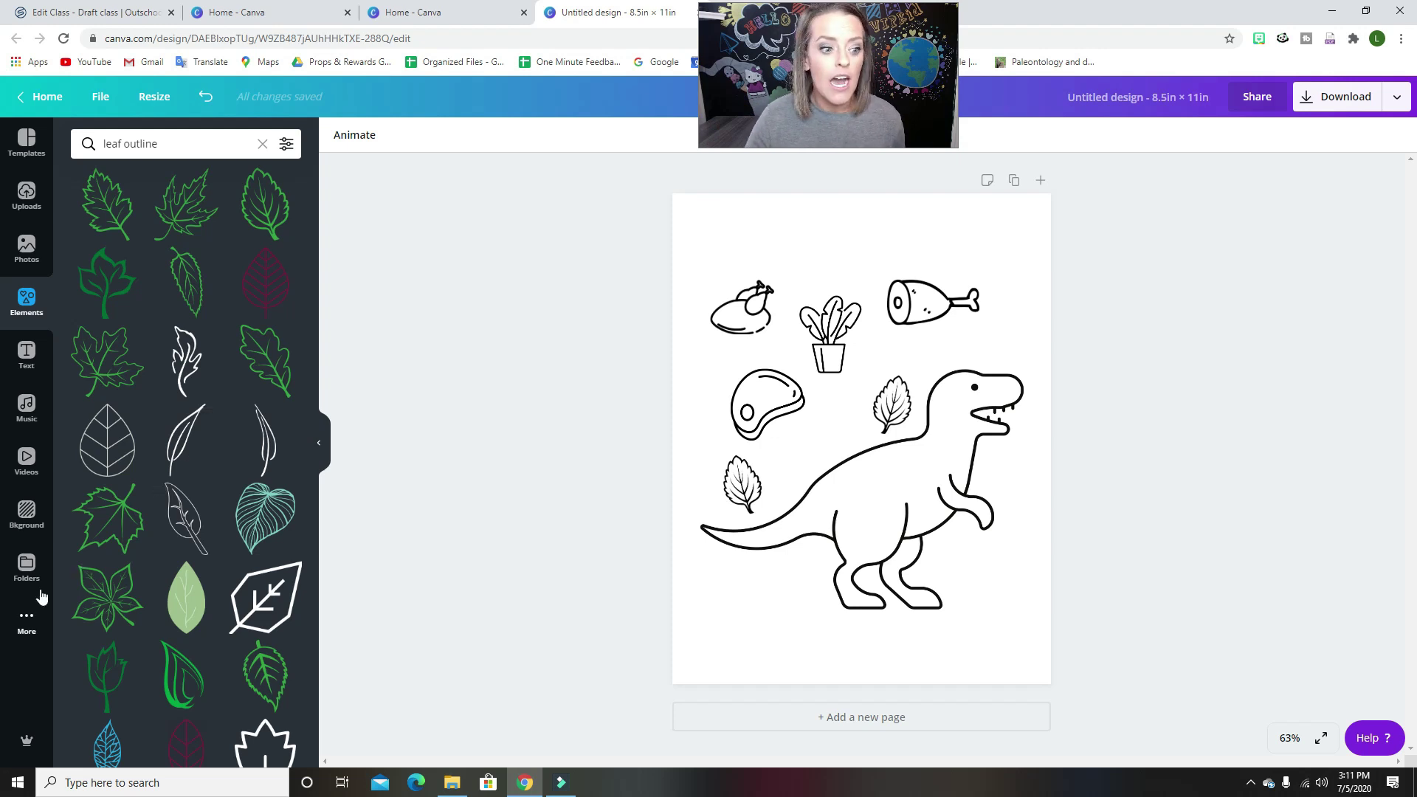
Step: Open the Tracing Letters folder containing 31 items and find the dashed lowercase letters
left_click(26, 572)
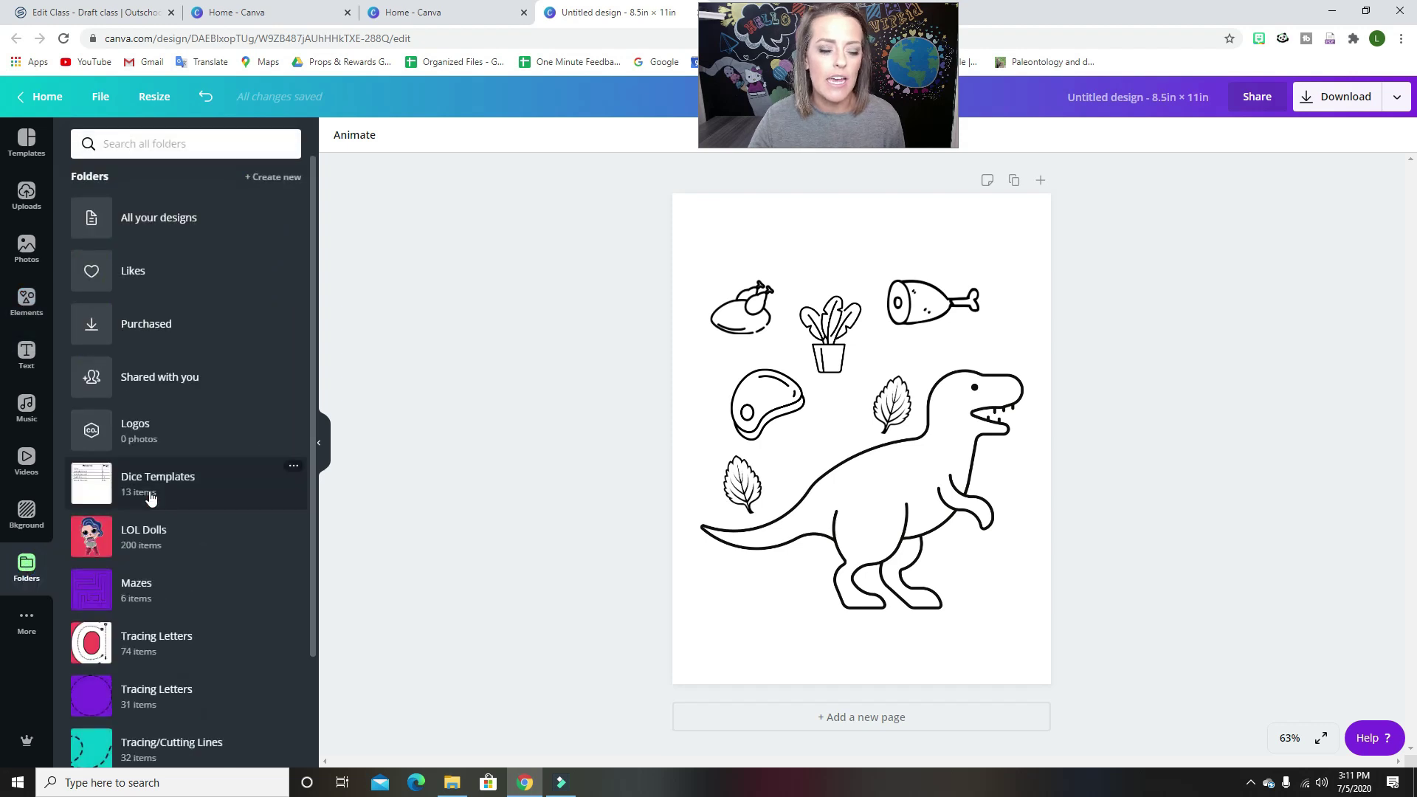
scroll(147, 498, "down", 2)
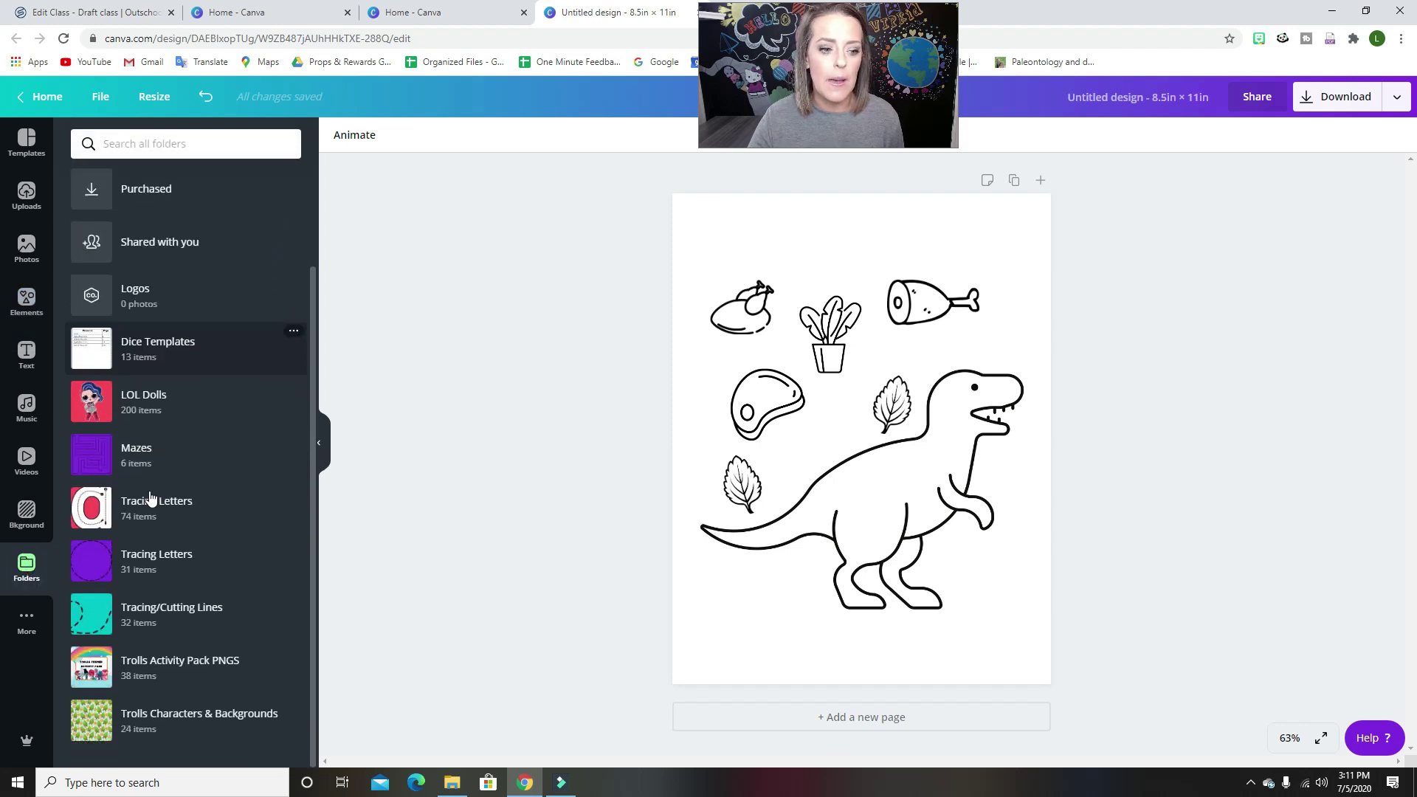
left_click(133, 567)
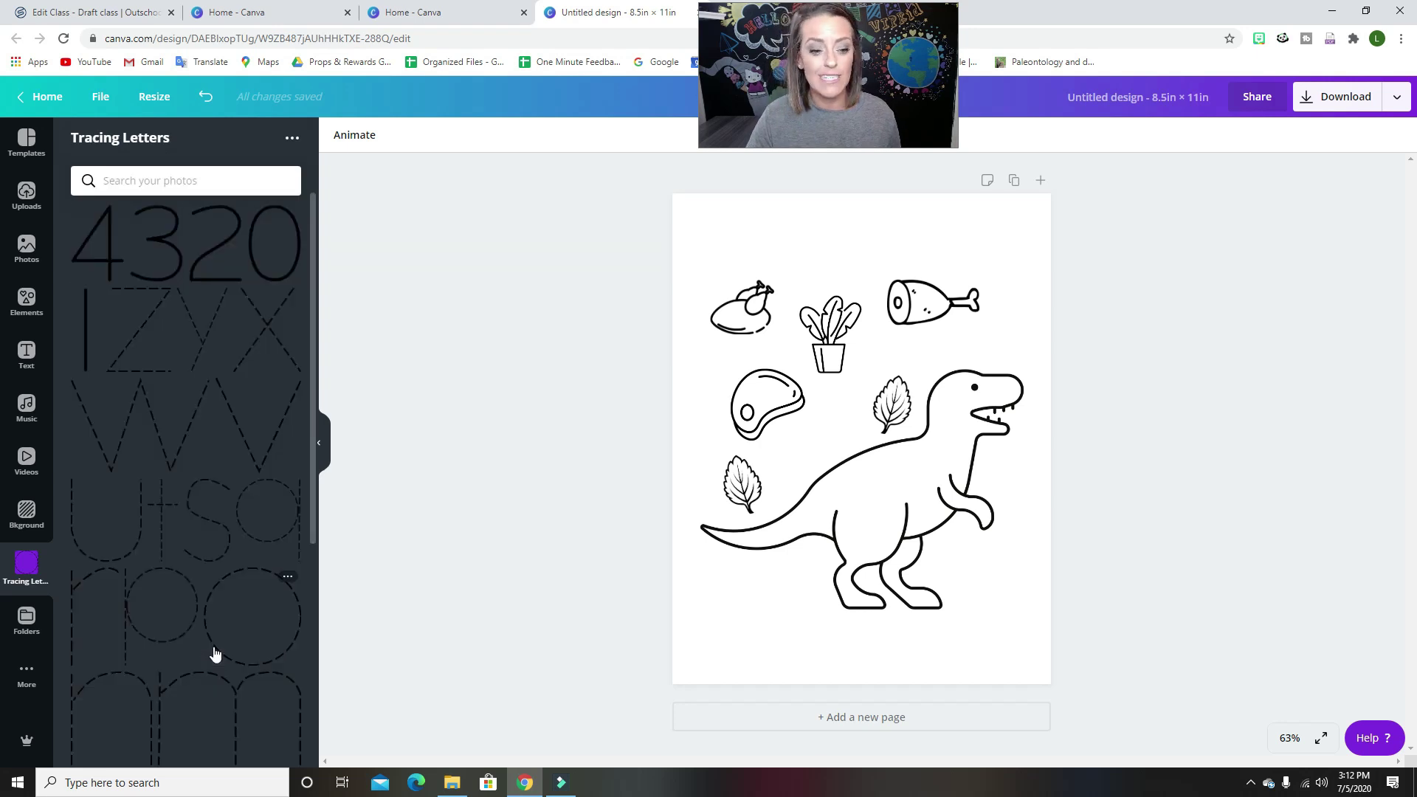
scroll(215, 654, "down", 5)
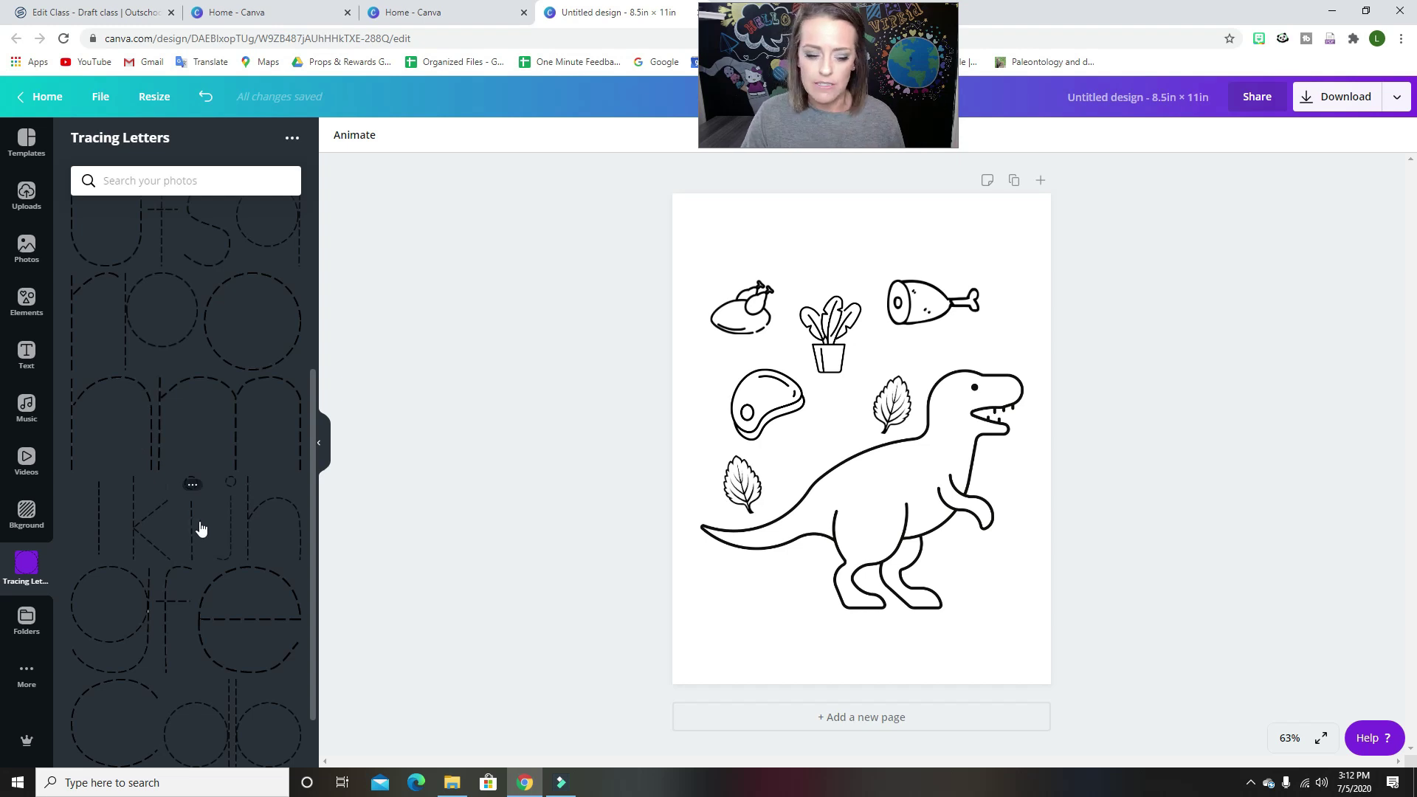
left_click(27, 194)
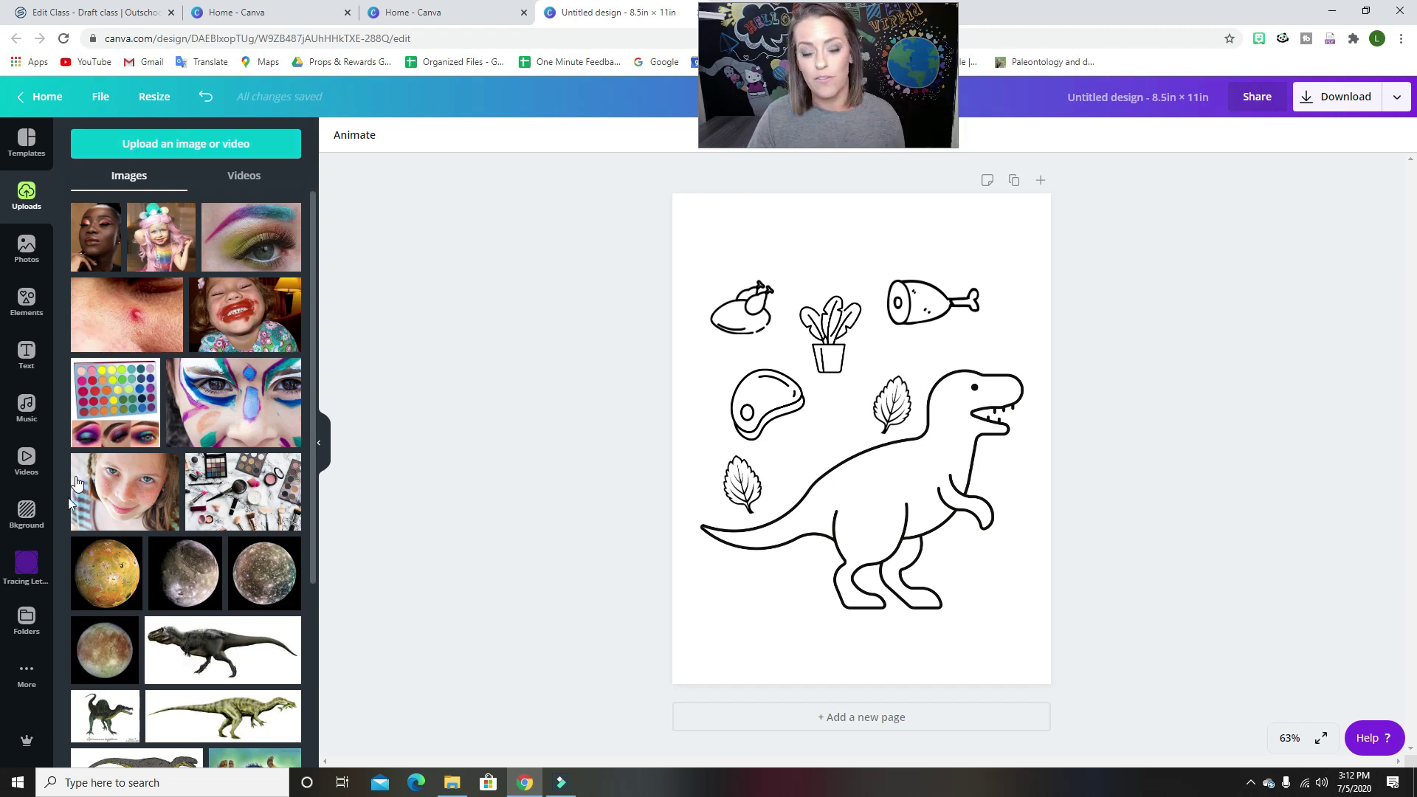
left_click(26, 564)
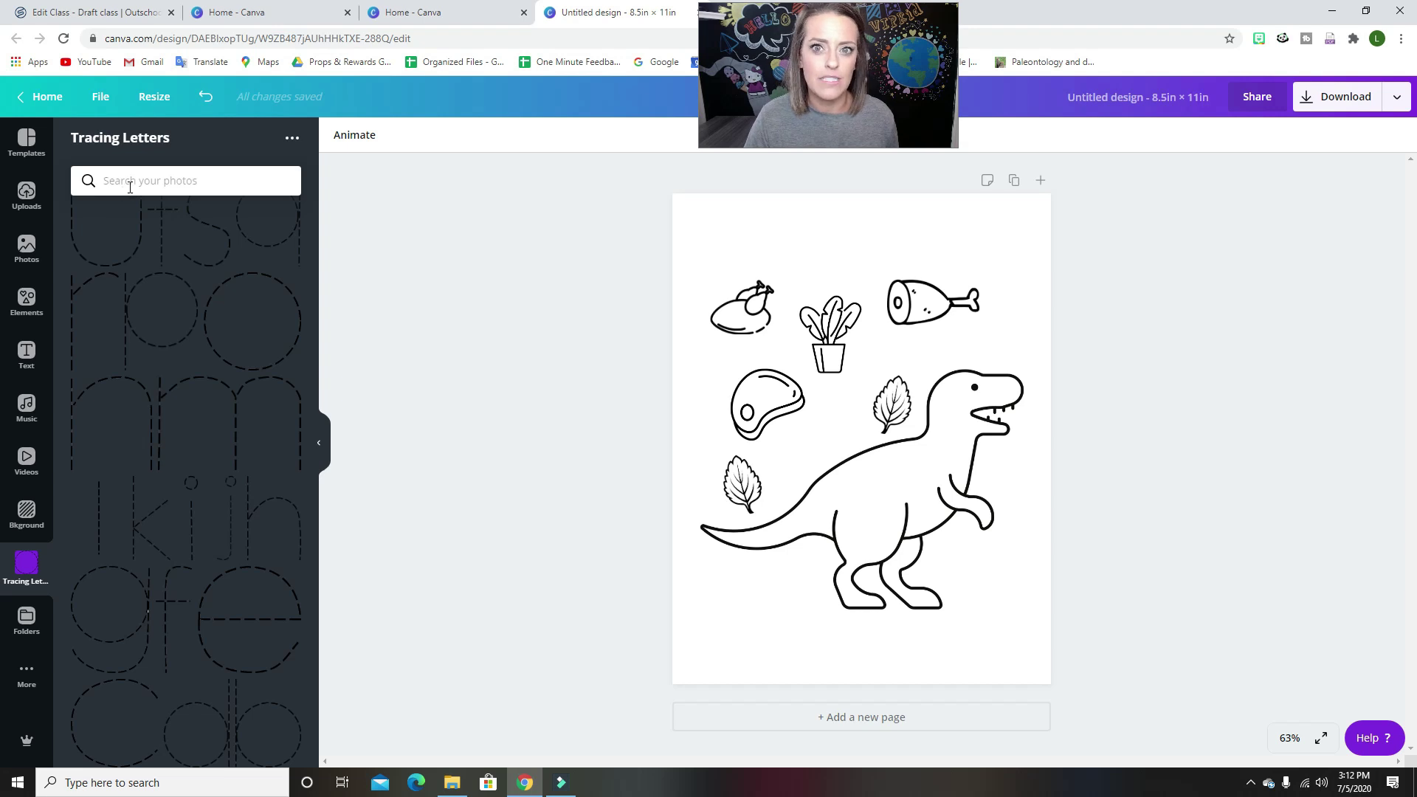
scroll(146, 373, "down", 2)
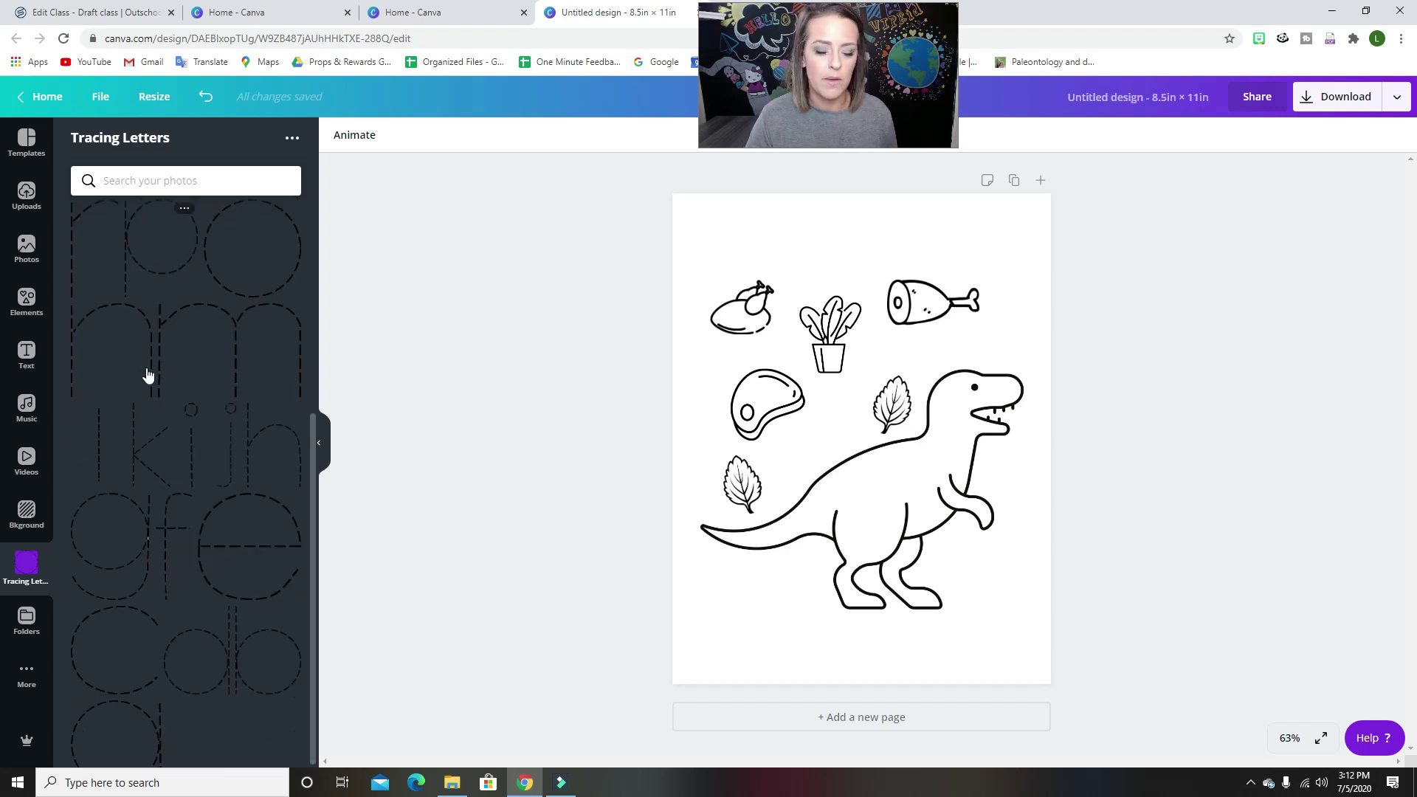
Step: Add the dashed lowercase letters c and a, shrink them and line them up side by side above the roast chicken
left_click(127, 607)
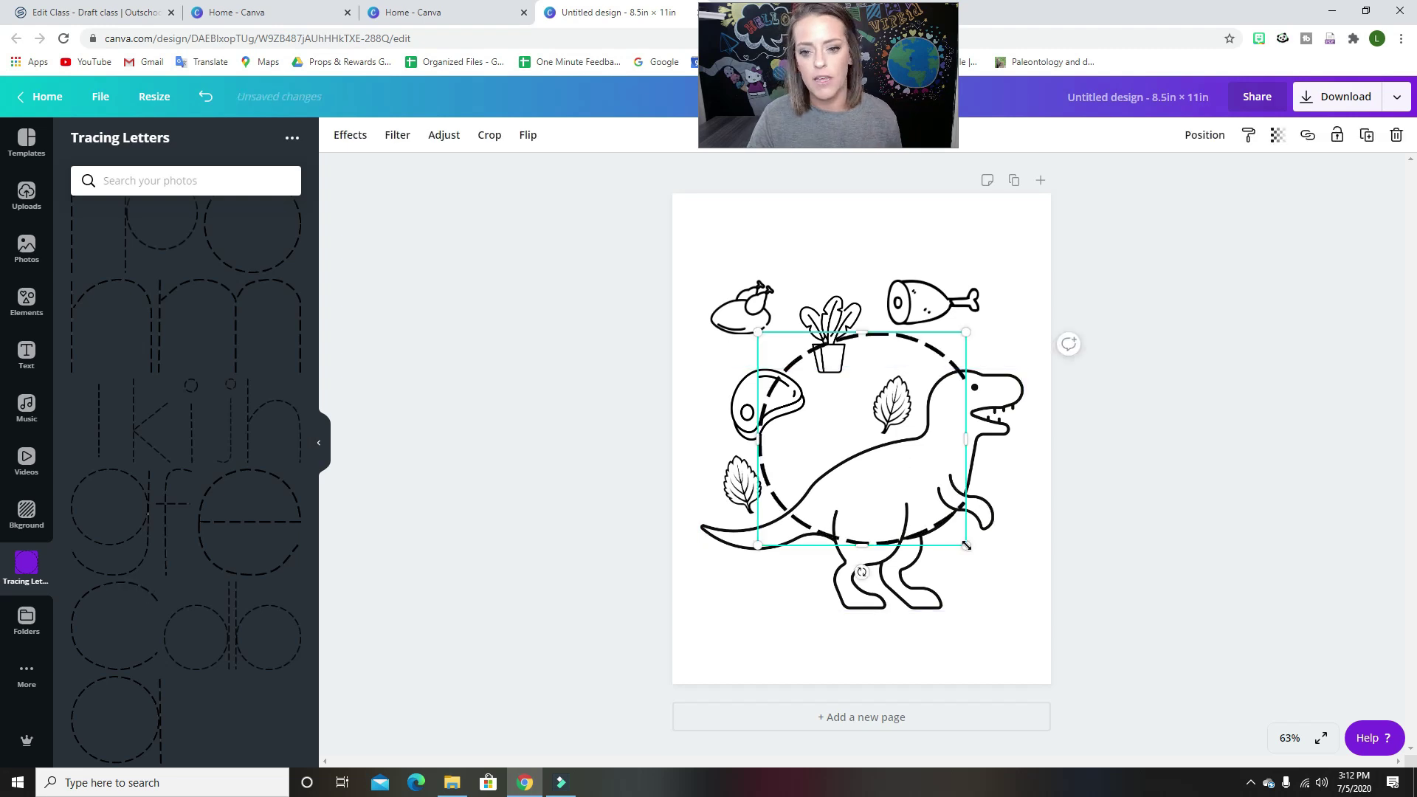
left_click_drag(967, 546, 782, 272)
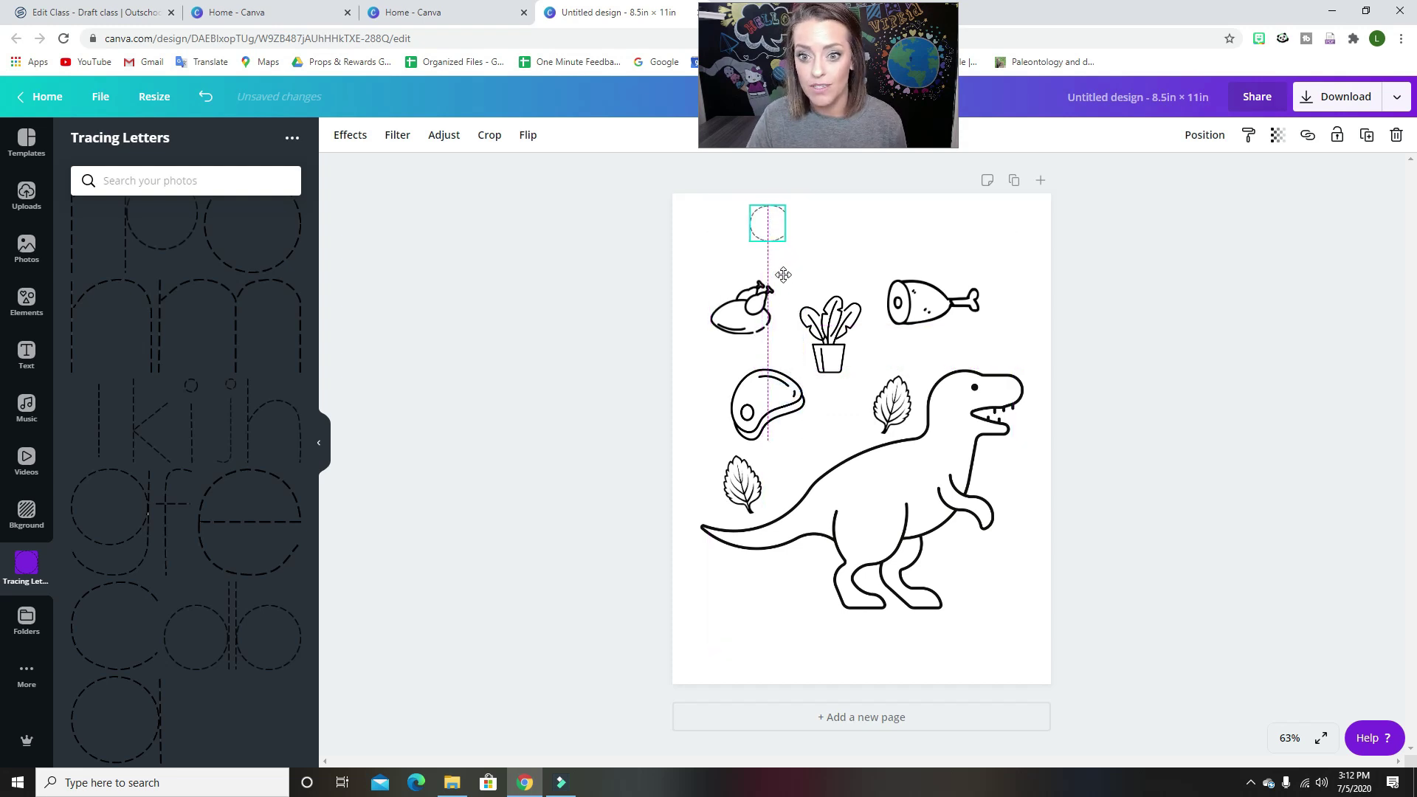
left_click(155, 702)
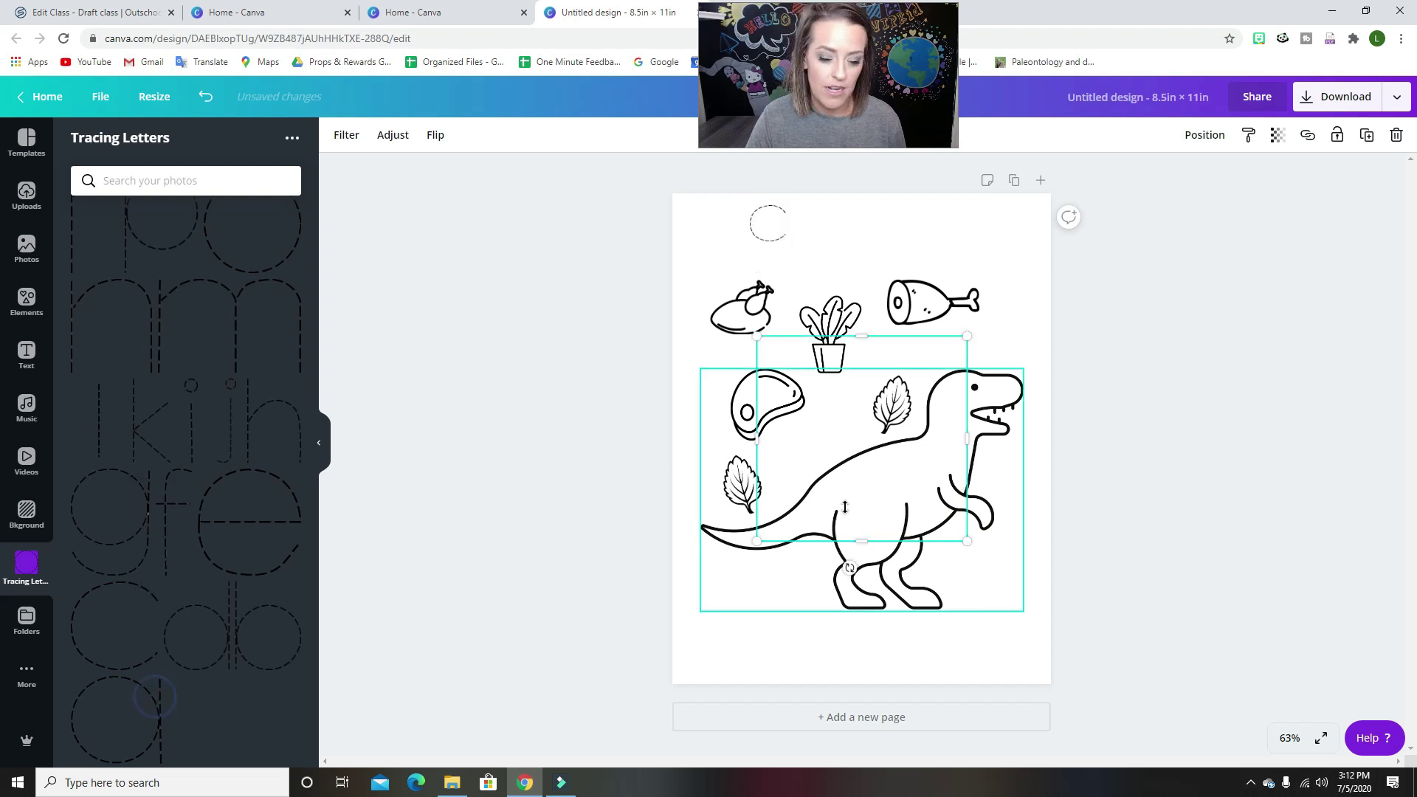
left_click_drag(967, 542, 814, 226)
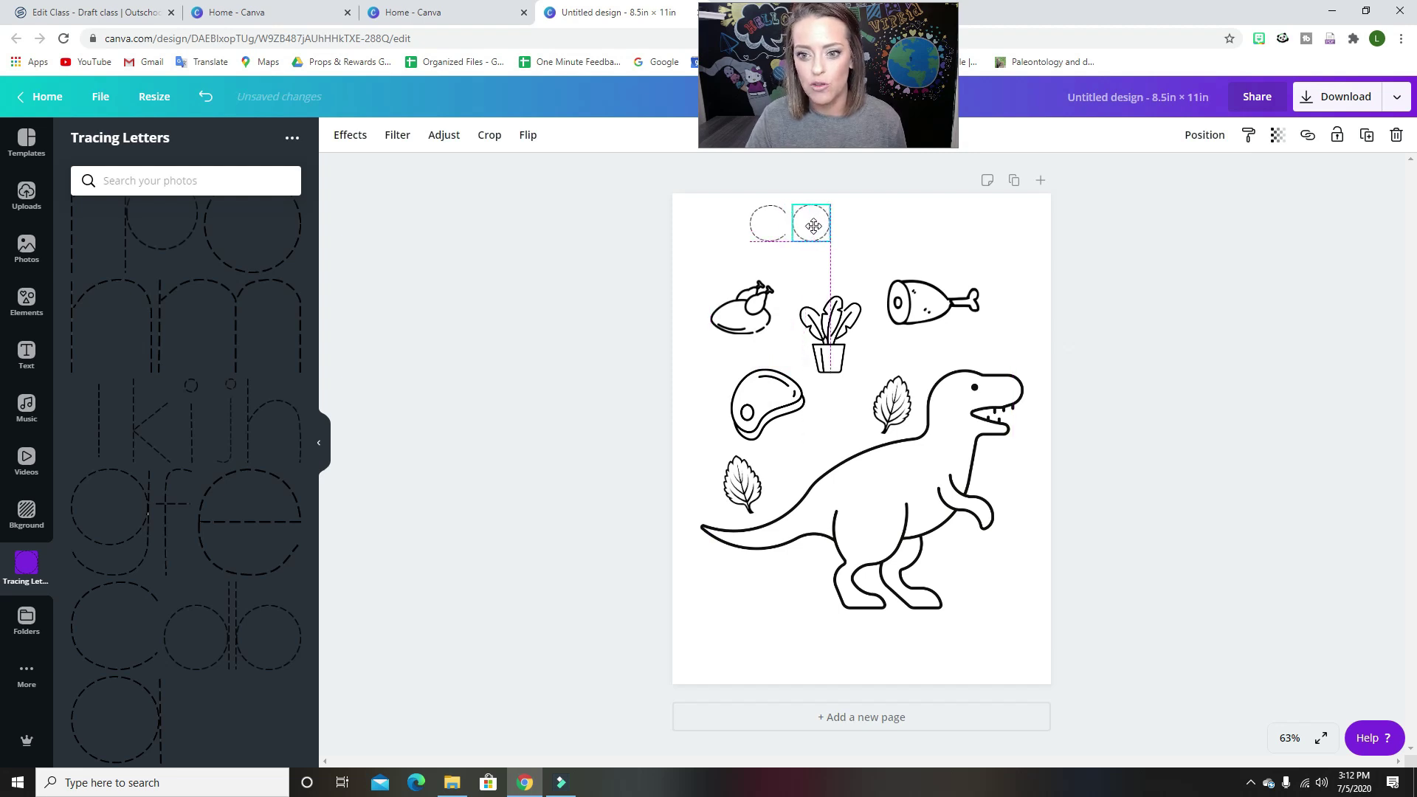